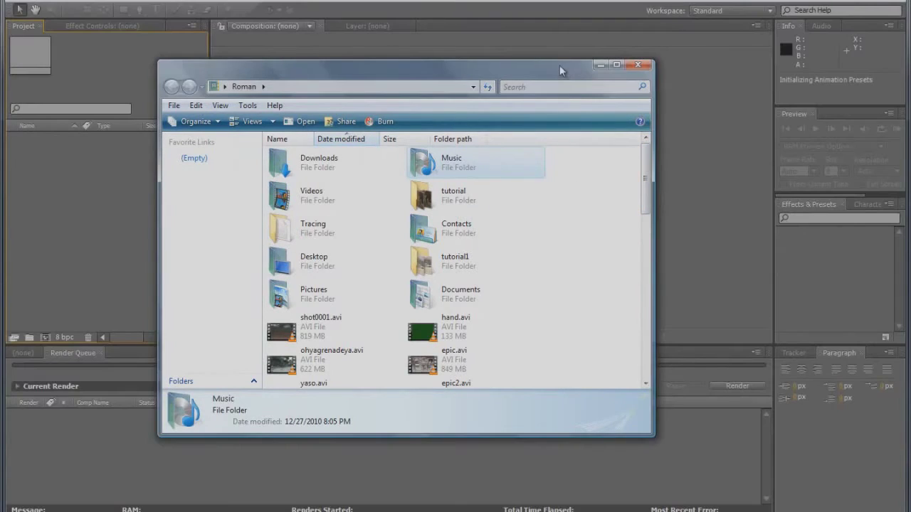
Step: Launch Boujou.v4.0.1.exe from the 2d3.Boujou.v4.0.1.Portable folder in Downloads and get the file window out of the way
{"action": "left_click_drag", "start_coordinate": [560, 65], "coordinate": [606, 1]}
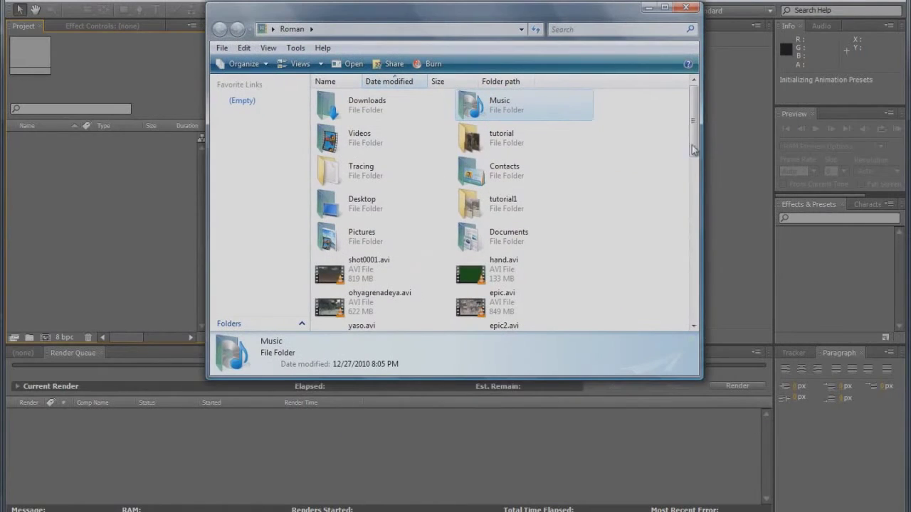
{"action": "scroll", "coordinate": [693, 152], "scroll_direction": "down", "scroll_amount": 1}
{"action": "scroll", "coordinate": [693, 152], "scroll_direction": "up", "scroll_amount": 1}
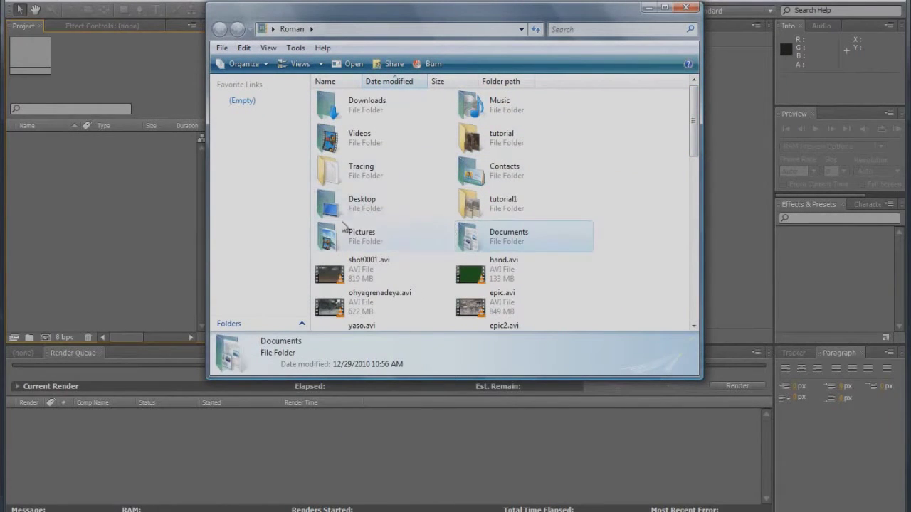
{"action": "double_click", "coordinate": [374, 105]}
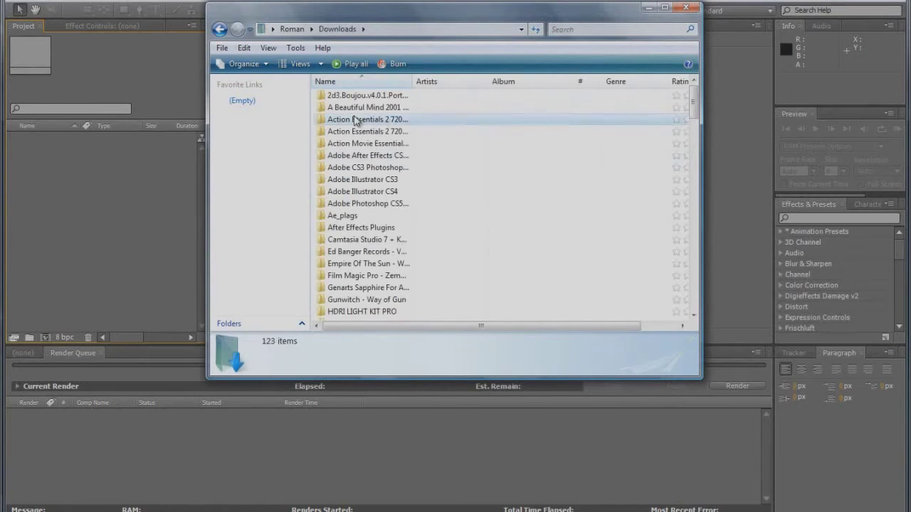
{"action": "double_click", "coordinate": [395, 97]}
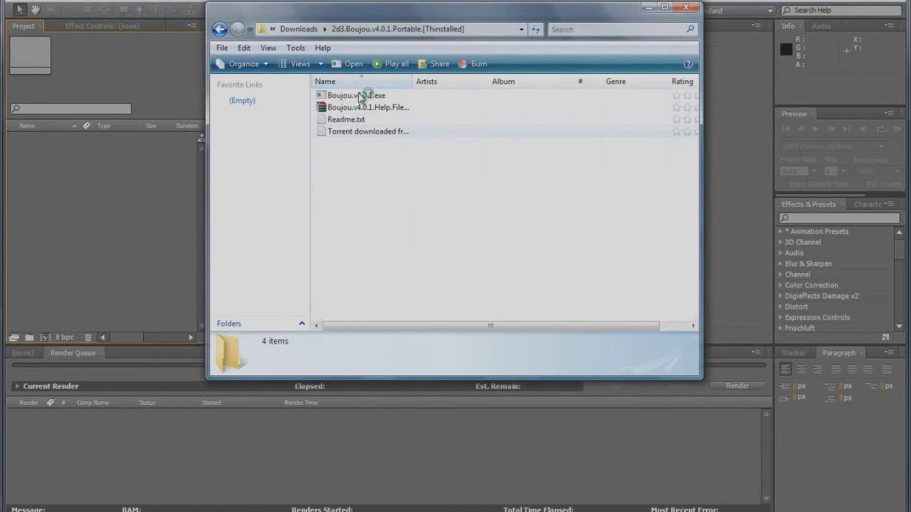
{"action": "left_click", "coordinate": [648, 7]}
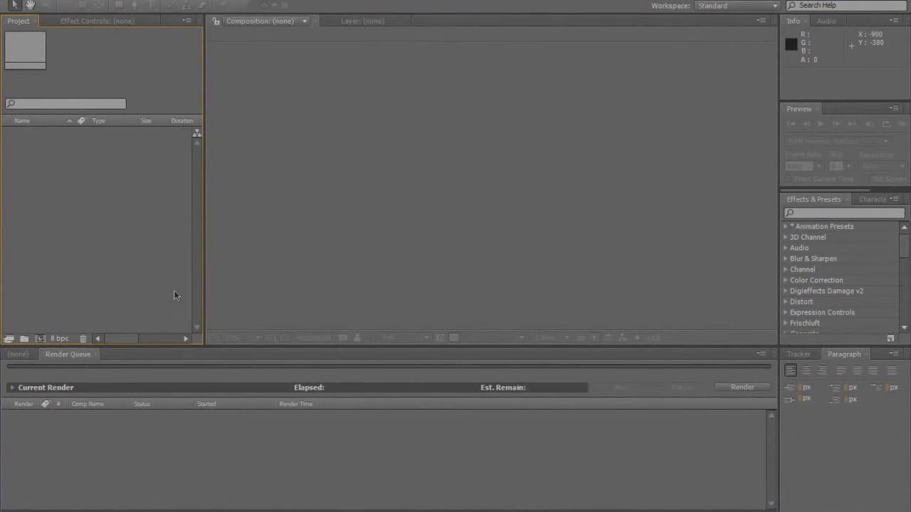
Step: Import yaso.avi from the personal user folder into the After Effects project
{"action": "key", "text": "super"}
{"action": "left_click", "coordinate": [183, 244]}
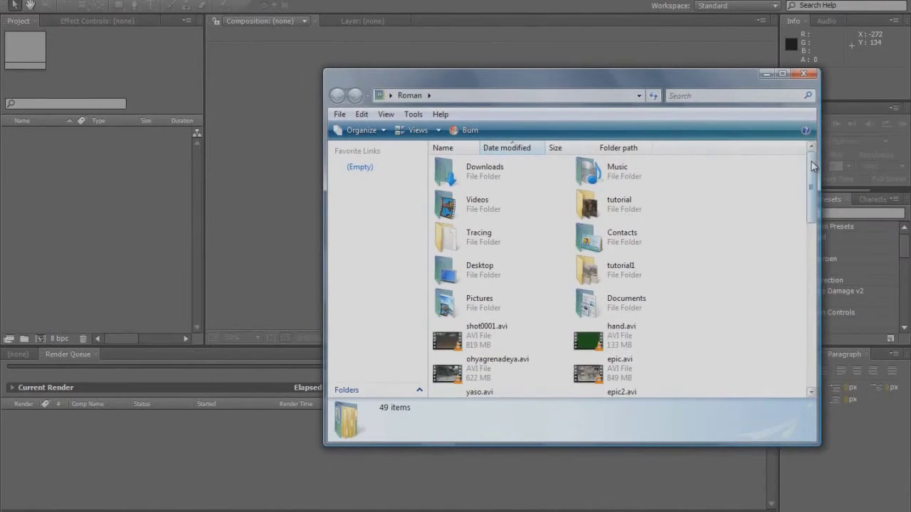
{"action": "scroll", "coordinate": [802, 205], "scroll_direction": "down", "scroll_amount": 3}
{"action": "left_click_drag", "start_coordinate": [449, 270], "coordinate": [114, 215]}
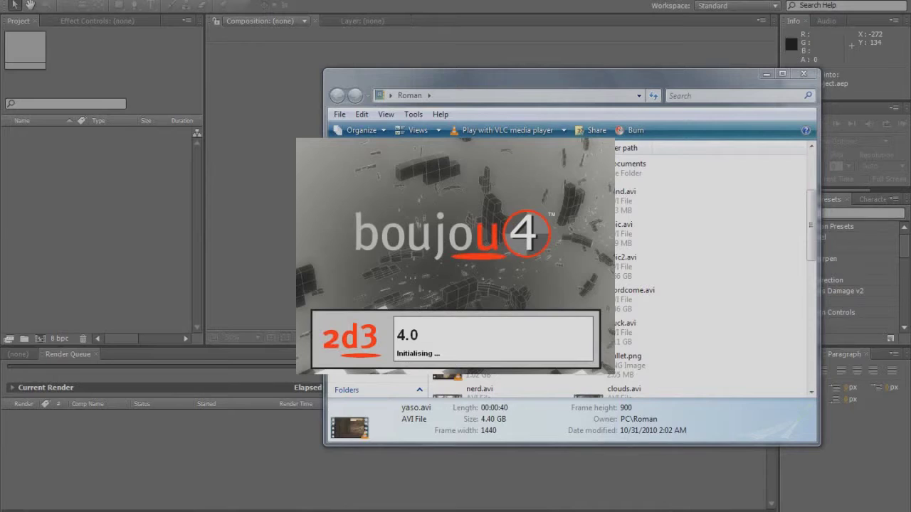
{"action": "left_click_drag", "start_coordinate": [455, 188], "coordinate": [115, 154]}
{"action": "left_click", "coordinate": [47, 152]}
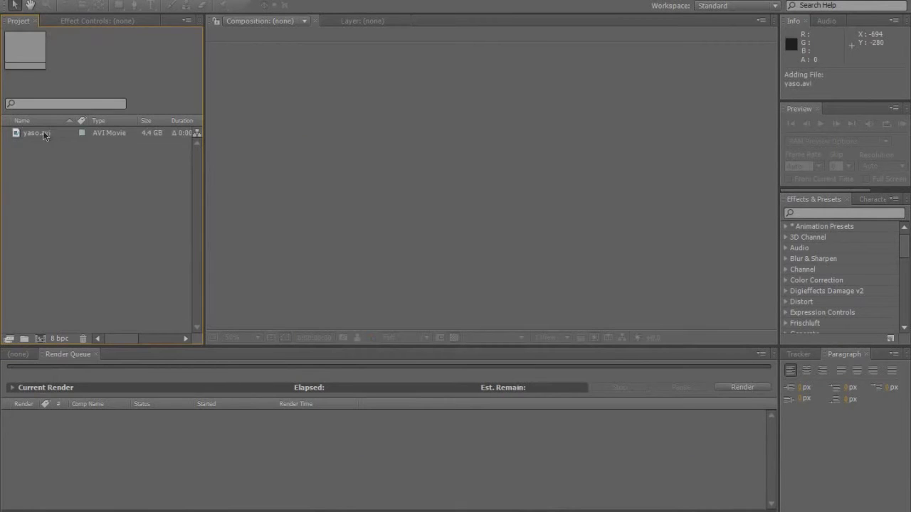
Step: Create a 1280 x 720 composition named Comp 1 with square pixels, 30 frames per second and a 5-second duration
{"action": "left_click", "coordinate": [44, 135]}
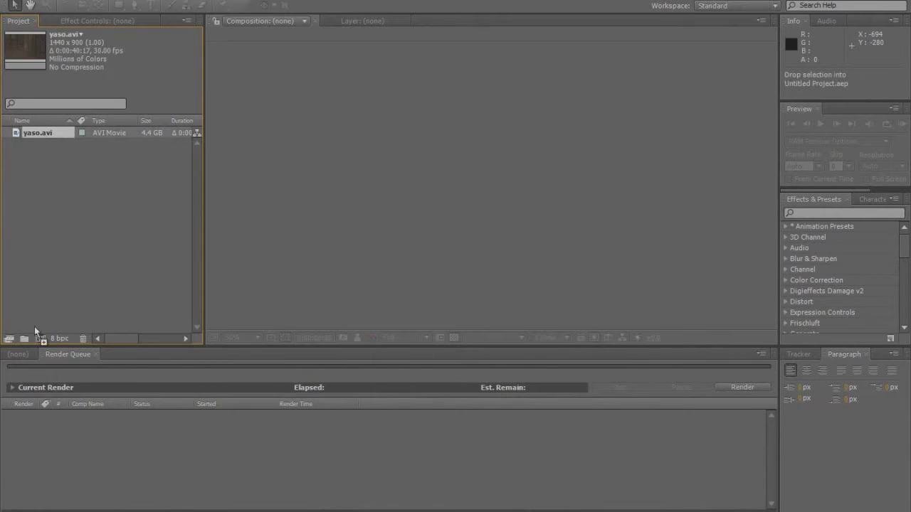
{"action": "left_click", "coordinate": [82, 4]}
{"action": "left_click", "coordinate": [85, 10]}
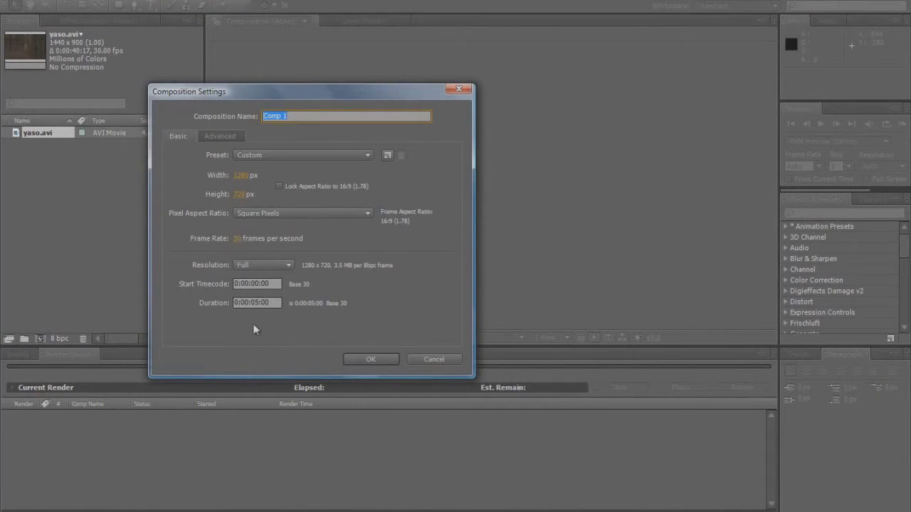
{"action": "left_click", "coordinate": [365, 359]}
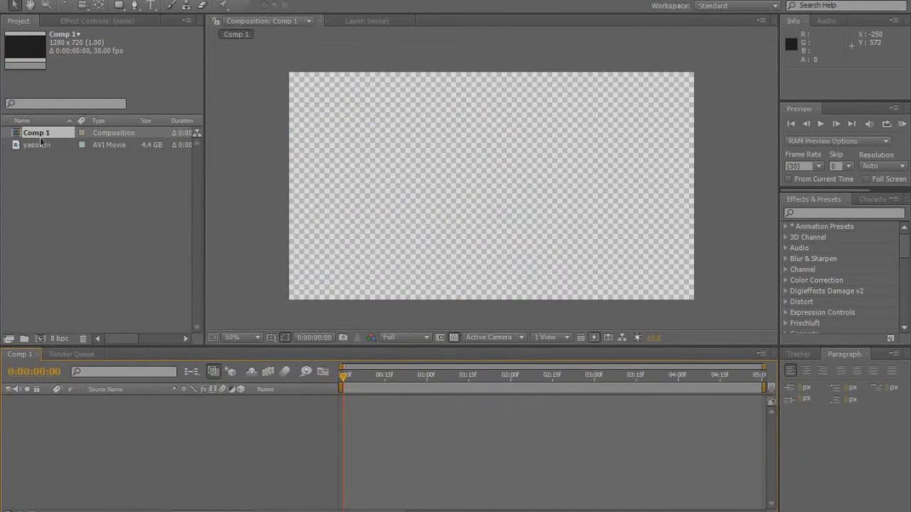
Step: Place yaso.avi in Comp 1 with its in point shifted to about -0:00:09:08 and its scale reduced to 90%
{"action": "left_click_drag", "start_coordinate": [41, 143], "coordinate": [329, 377]}
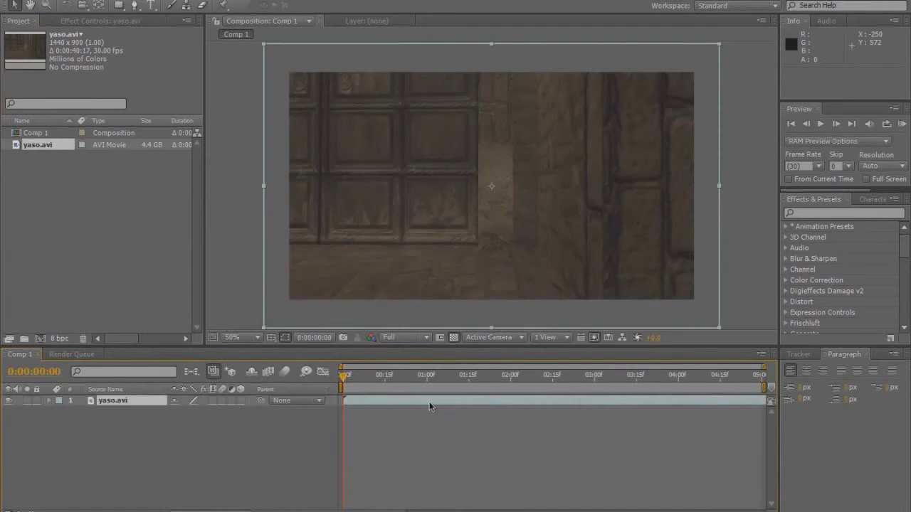
{"action": "left_click_drag", "start_coordinate": [488, 403], "coordinate": [144, 407]}
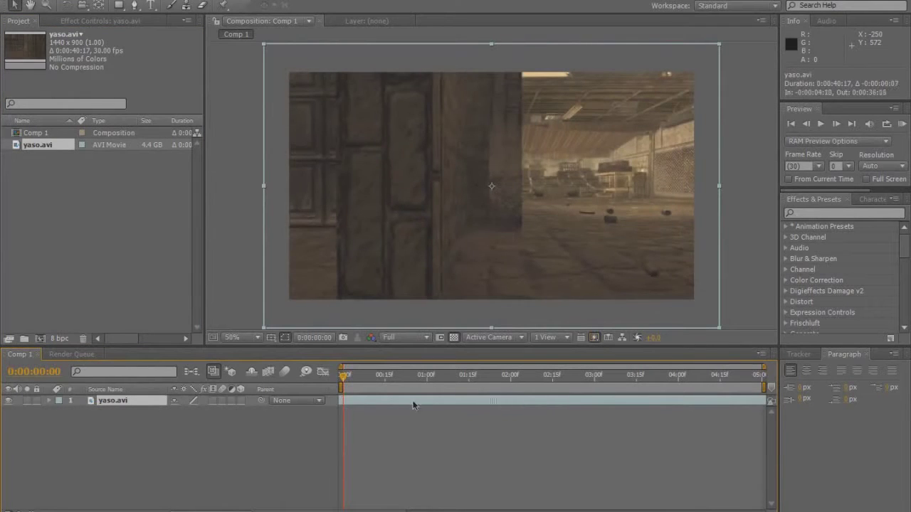
{"action": "left_click_drag", "start_coordinate": [414, 405], "coordinate": [151, 406]}
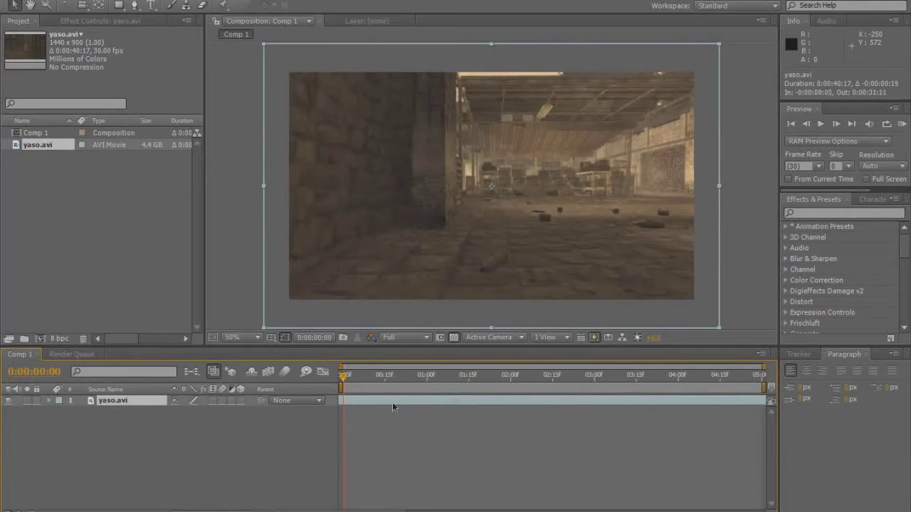
{"action": "left_click_drag", "start_coordinate": [392, 404], "coordinate": [376, 404]}
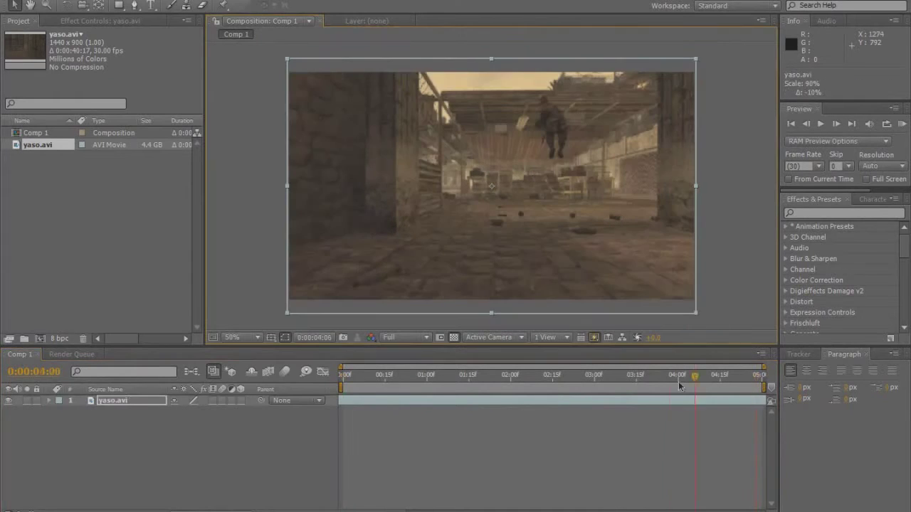
{"action": "left_click_drag", "start_coordinate": [678, 383], "coordinate": [513, 374]}
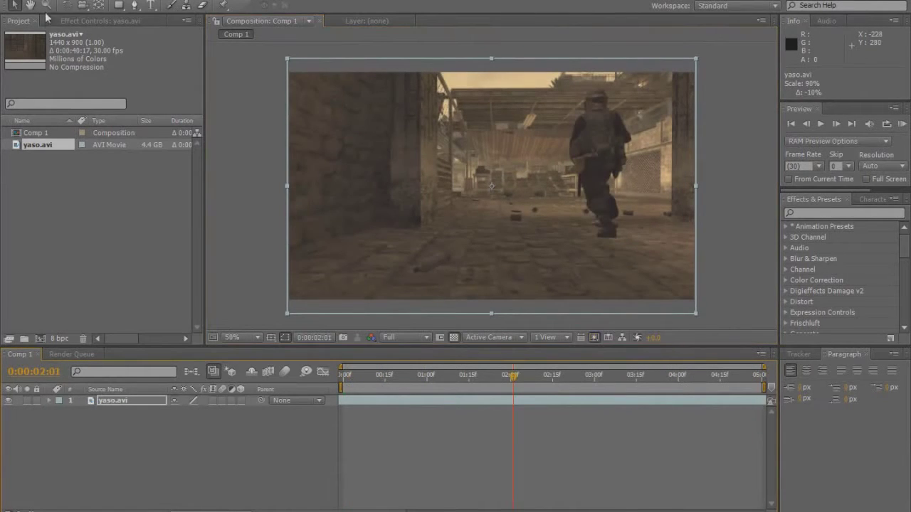
Step: Add Comp 1 to the render queue
{"action": "left_click", "coordinate": [75, 2]}
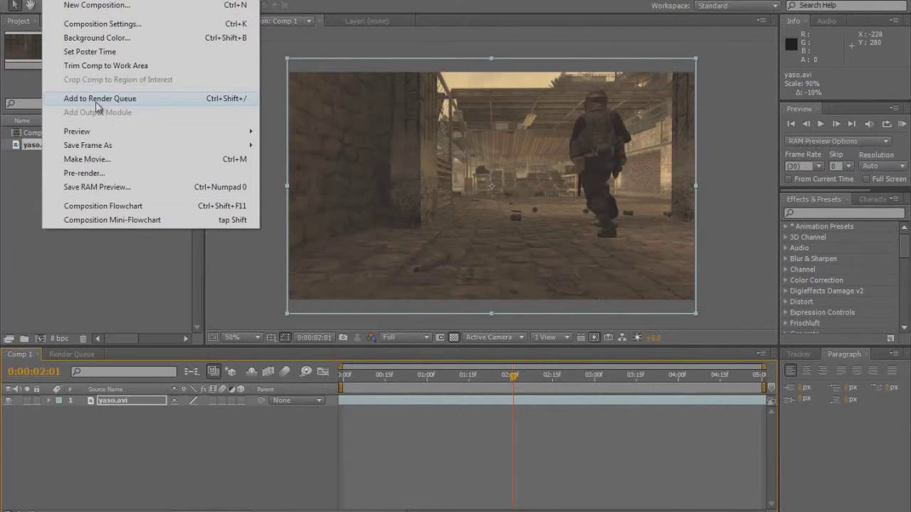
{"action": "left_click", "coordinate": [124, 409]}
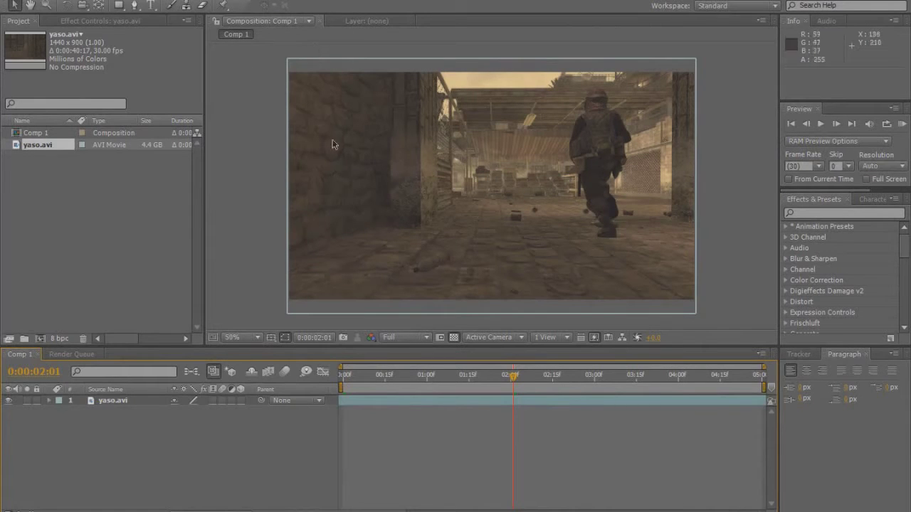
{"action": "left_click", "coordinate": [110, 401]}
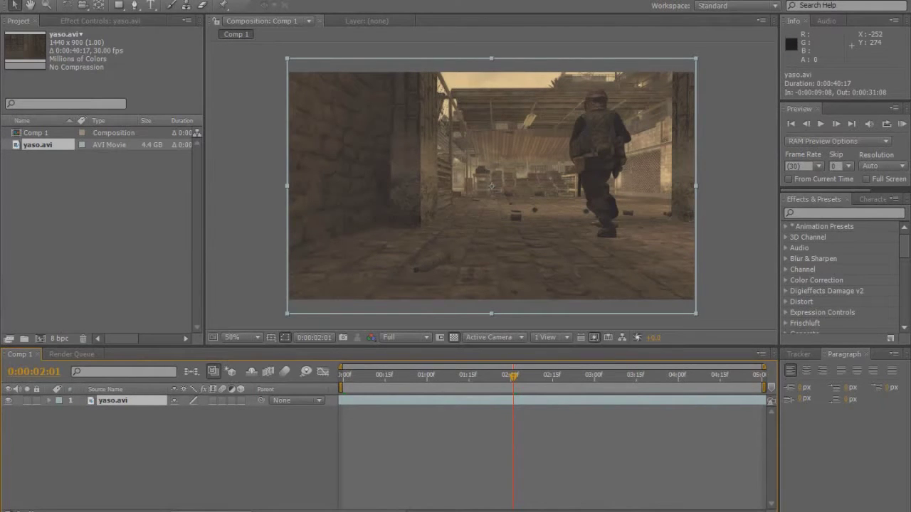
{"action": "left_click", "coordinate": [65, 0]}
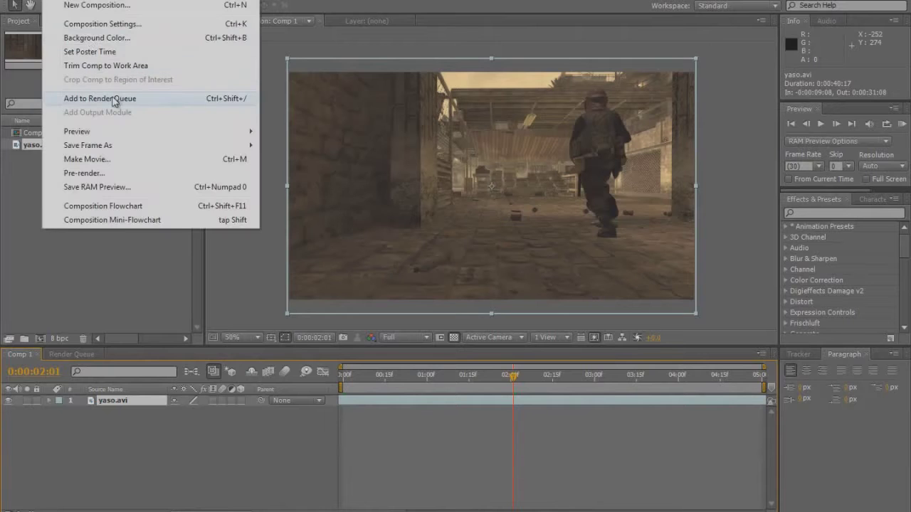
{"action": "left_click", "coordinate": [114, 99]}
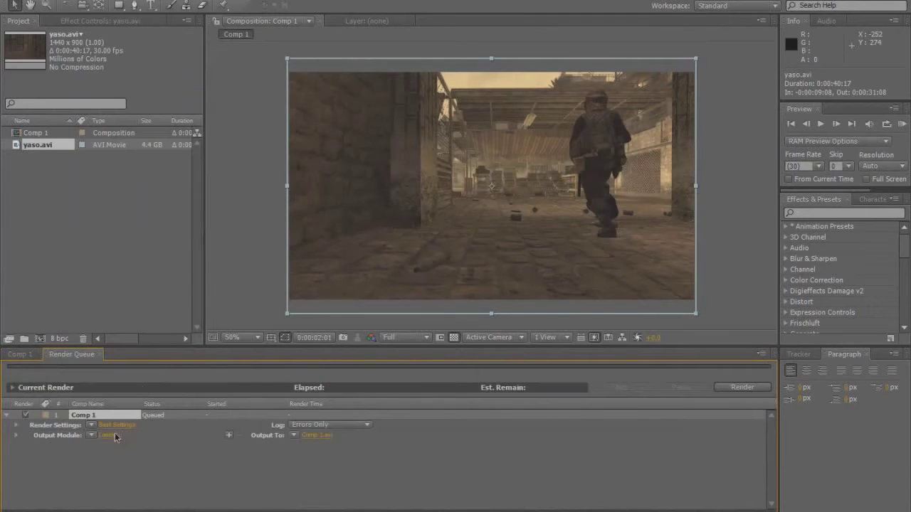
Step: Set the output module format of Comp 1 to PNG Sequence
{"action": "left_click", "coordinate": [111, 435]}
{"action": "left_click", "coordinate": [424, 95]}
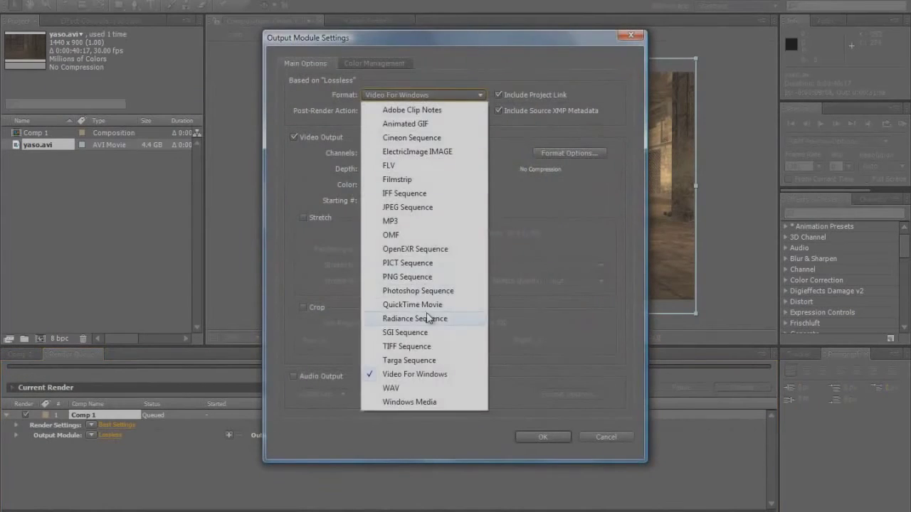
{"action": "left_click", "coordinate": [420, 277]}
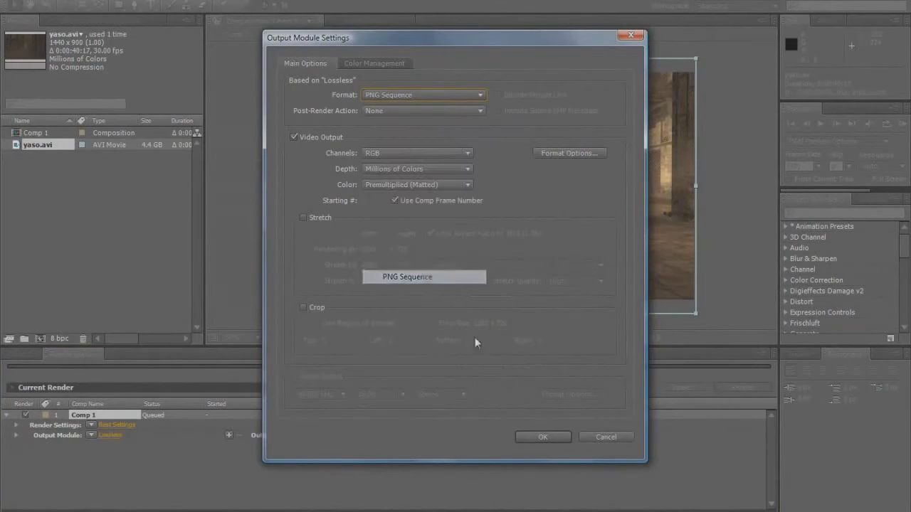
{"action": "left_click", "coordinate": [559, 436]}
Step: Set the render output to Comp 1_[#####].png in the tutorial folder and return to the Comp 1 timeline
{"action": "left_click", "coordinate": [328, 435]}
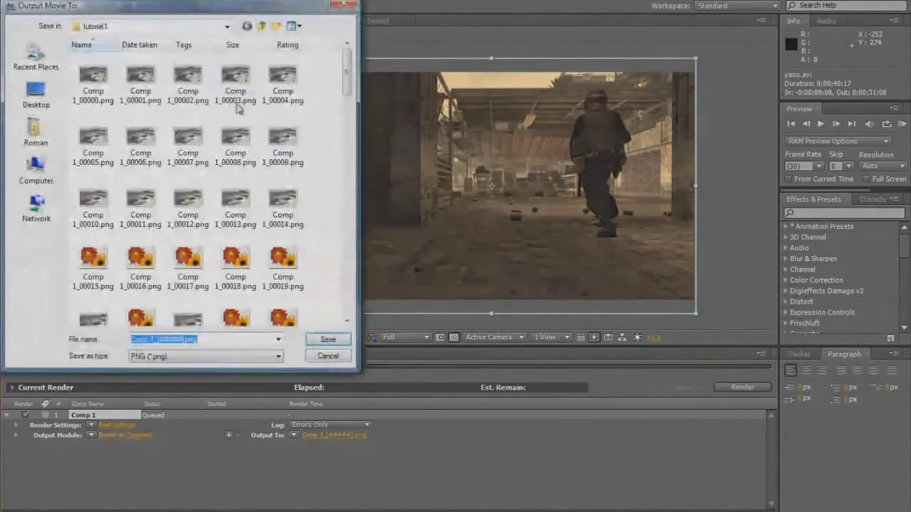
{"action": "left_click", "coordinate": [100, 26]}
{"action": "left_click", "coordinate": [120, 75]}
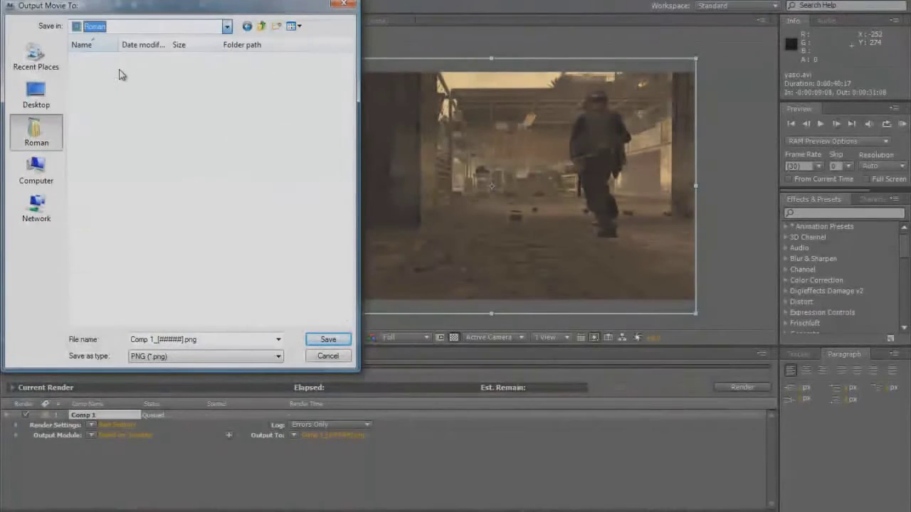
{"action": "left_click", "coordinate": [122, 203]}
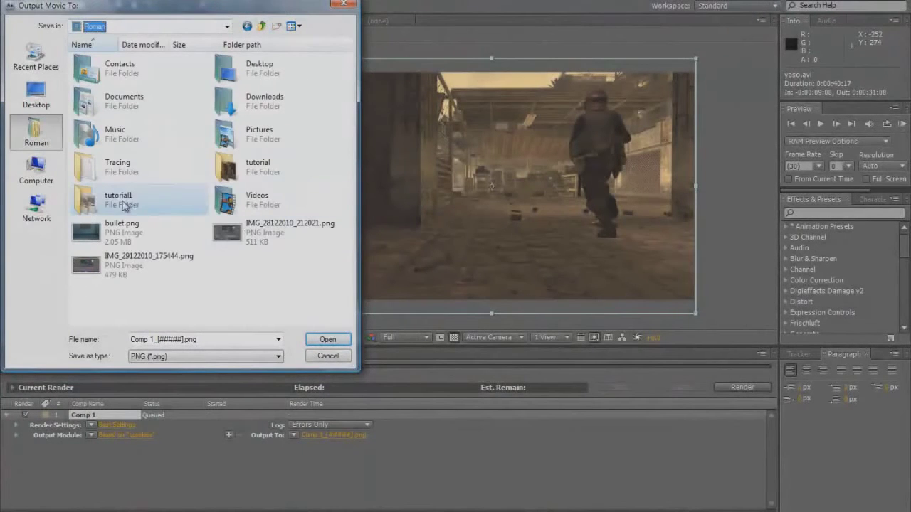
{"action": "double_click", "coordinate": [250, 171]}
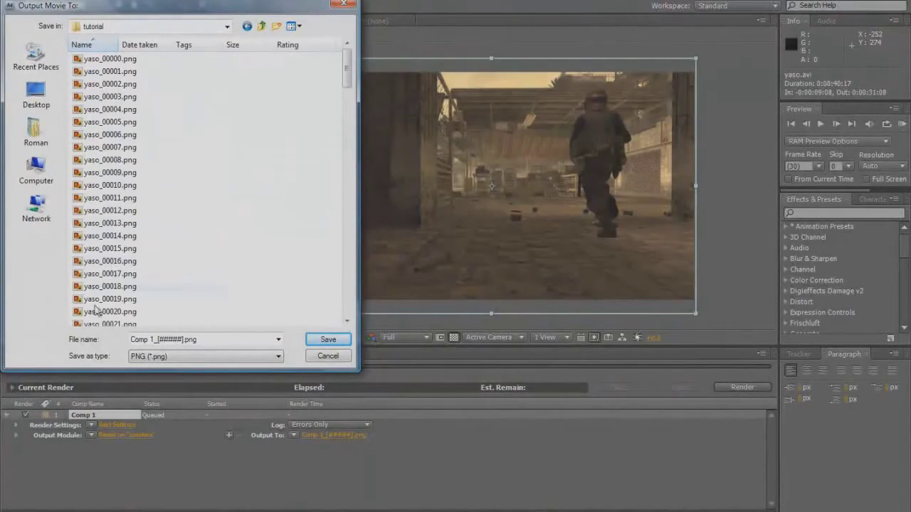
{"action": "left_click", "coordinate": [329, 340]}
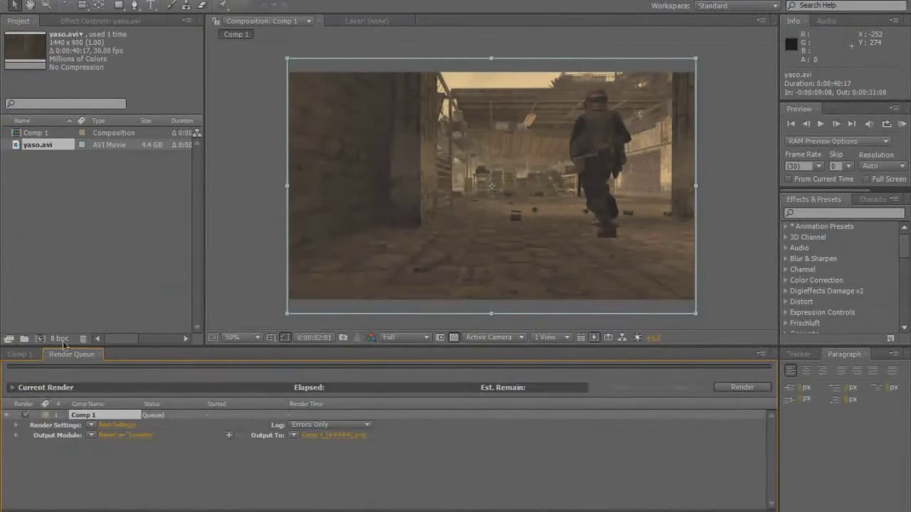
{"action": "left_click", "coordinate": [20, 354]}
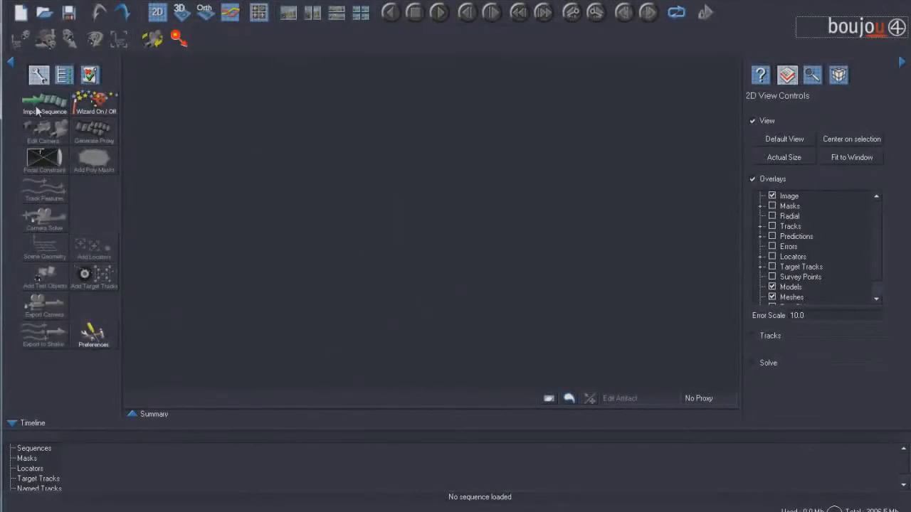
Step: In boujou, import the PNG sequence starting with yaso_00000.png from the tutorial folder, using Free Move and frames 0 to 149
{"action": "left_click", "coordinate": [38, 107]}
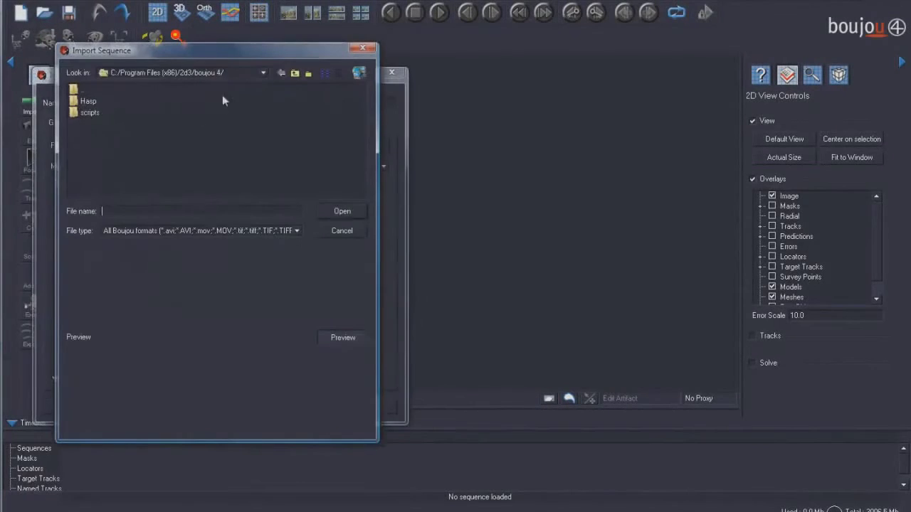
{"action": "left_click", "coordinate": [181, 72]}
{"action": "left_click", "coordinate": [158, 155]}
{"action": "double_click", "coordinate": [88, 179]}
{"action": "left_click", "coordinate": [107, 101]}
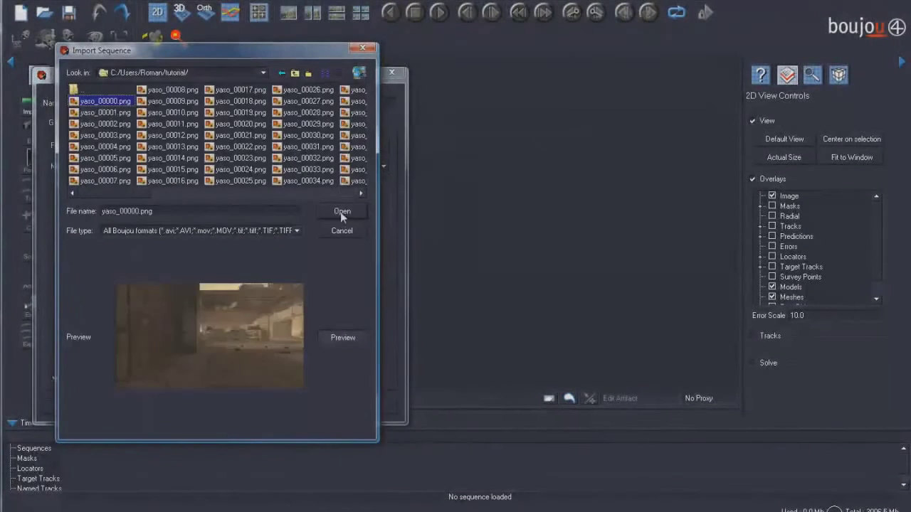
{"action": "left_click", "coordinate": [341, 212]}
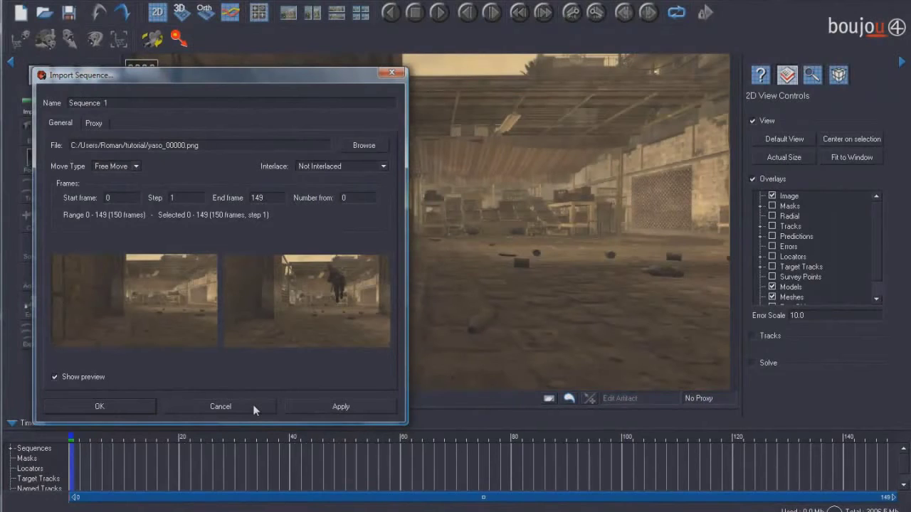
{"action": "left_click", "coordinate": [254, 407]}
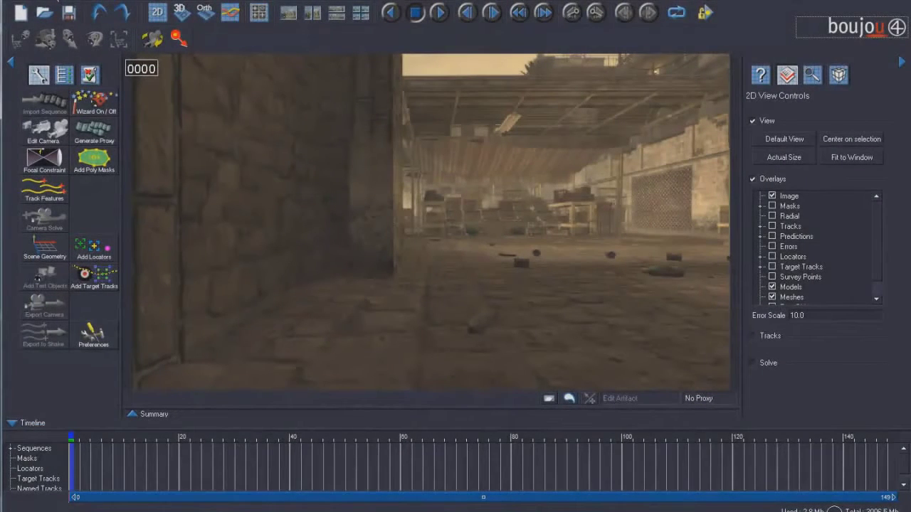
Step: Set the frame rate of Camera 1 to 30, keeping the 1280 x 720 resolution
{"action": "left_click", "coordinate": [53, 2]}
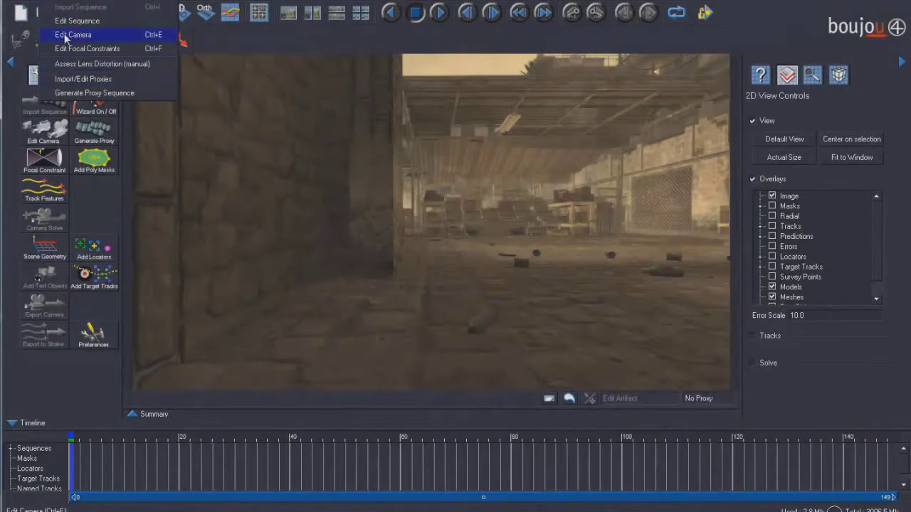
{"action": "left_click", "coordinate": [65, 35]}
{"action": "left_click", "coordinate": [137, 227]}
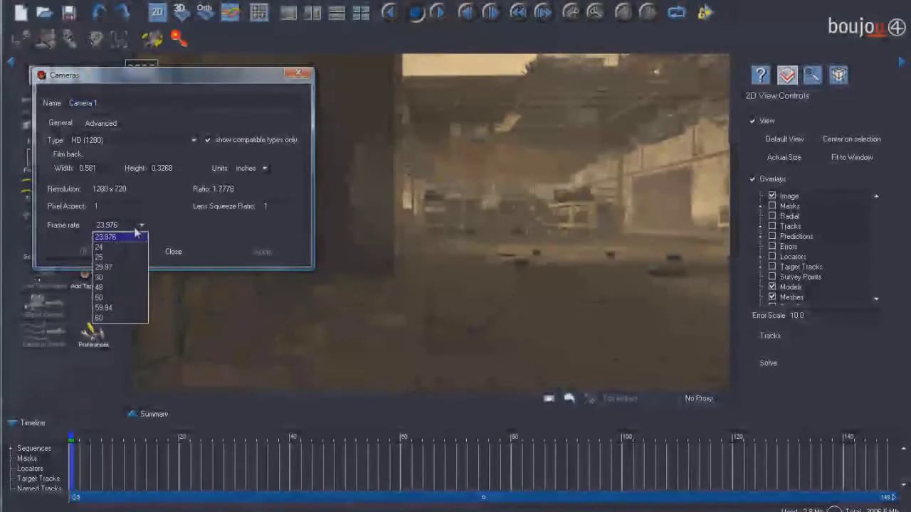
{"action": "left_click", "coordinate": [111, 269]}
{"action": "left_click", "coordinate": [135, 226]}
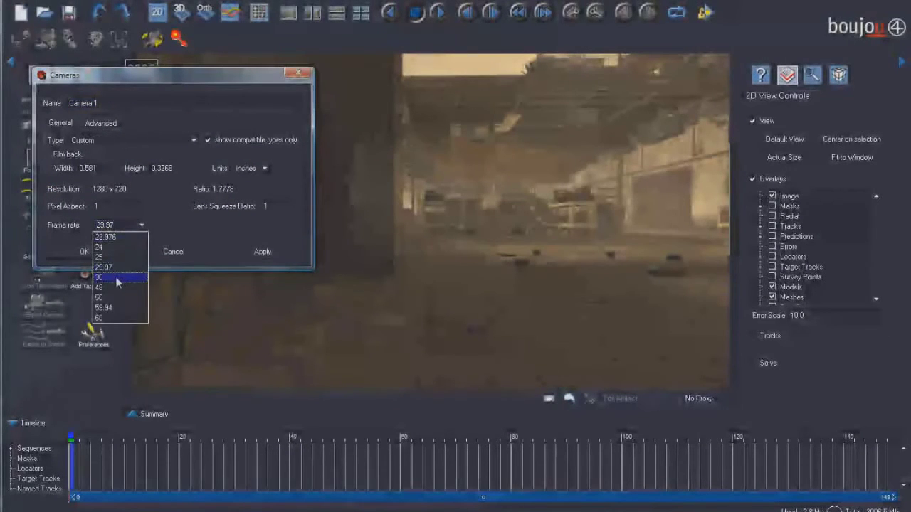
{"action": "left_click", "coordinate": [116, 277]}
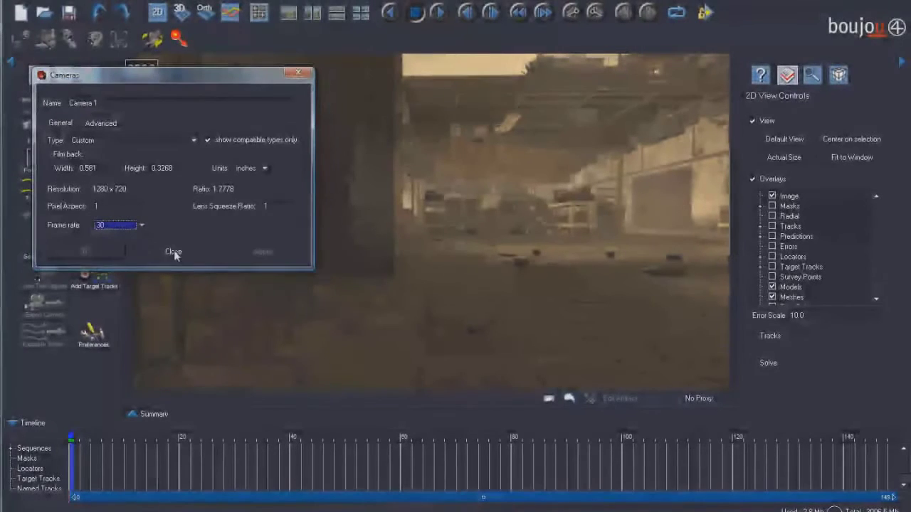
{"action": "left_click", "coordinate": [174, 253]}
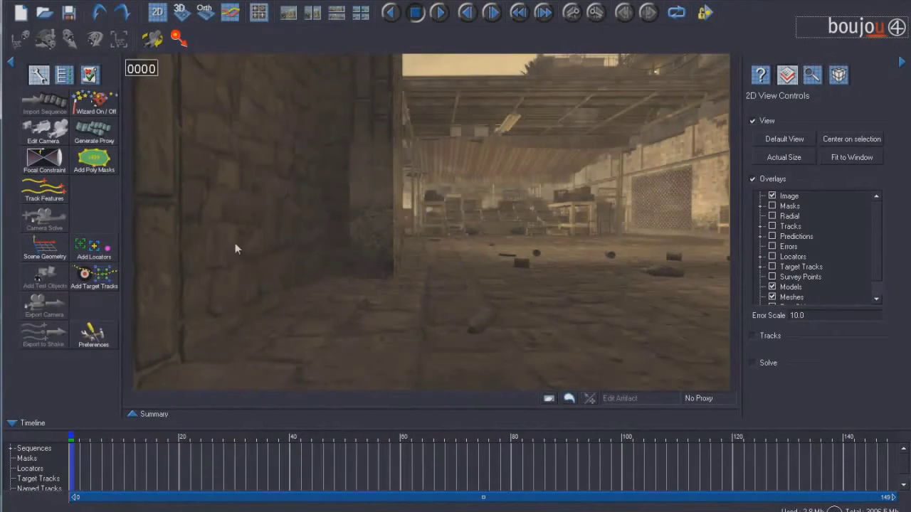
Step: Track the features of the sequence and run a camera solve for all frames
{"action": "left_click", "coordinate": [48, 193]}
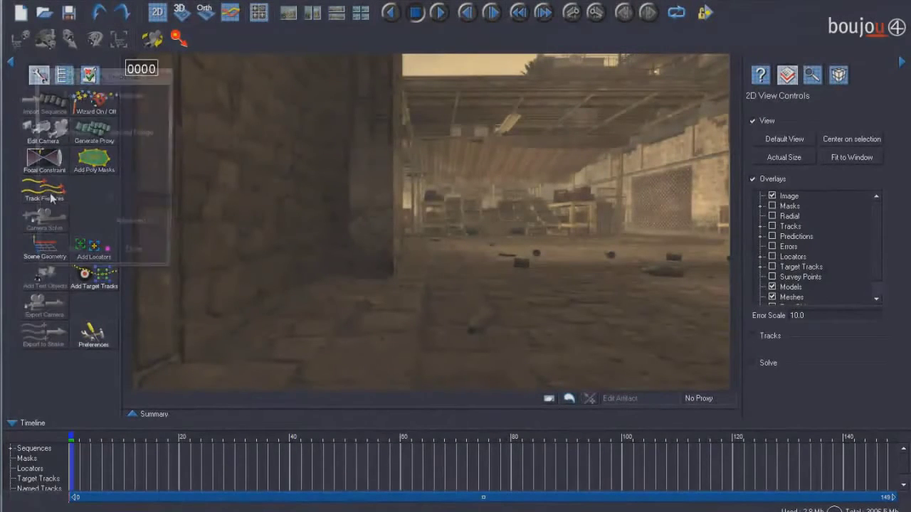
{"action": "left_click", "coordinate": [79, 257]}
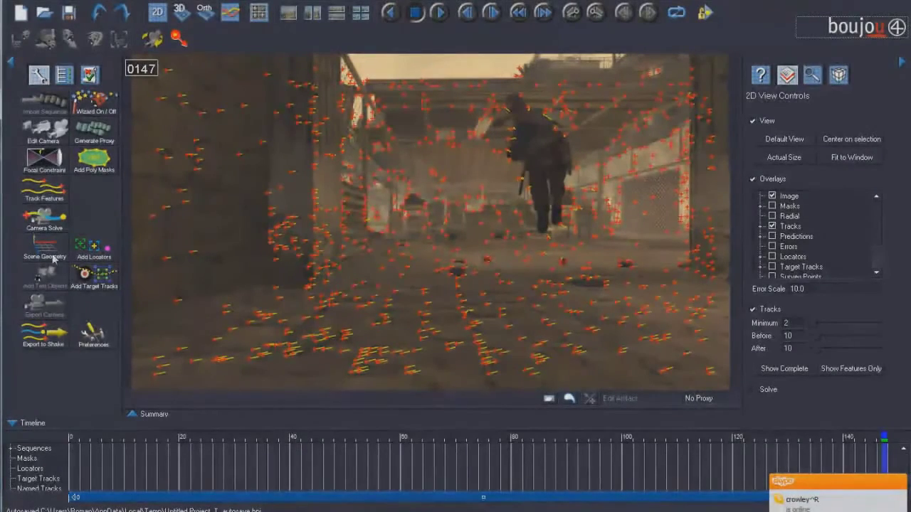
{"action": "left_click", "coordinate": [43, 227]}
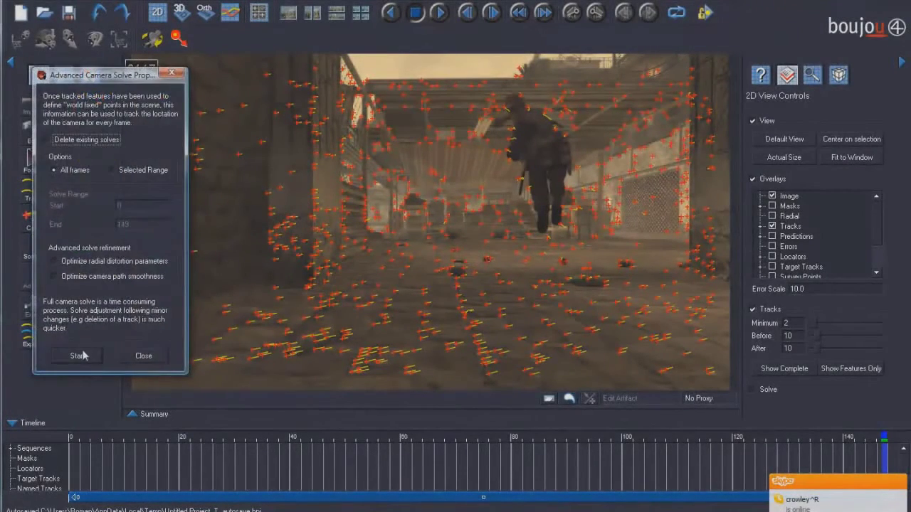
{"action": "left_click", "coordinate": [78, 356]}
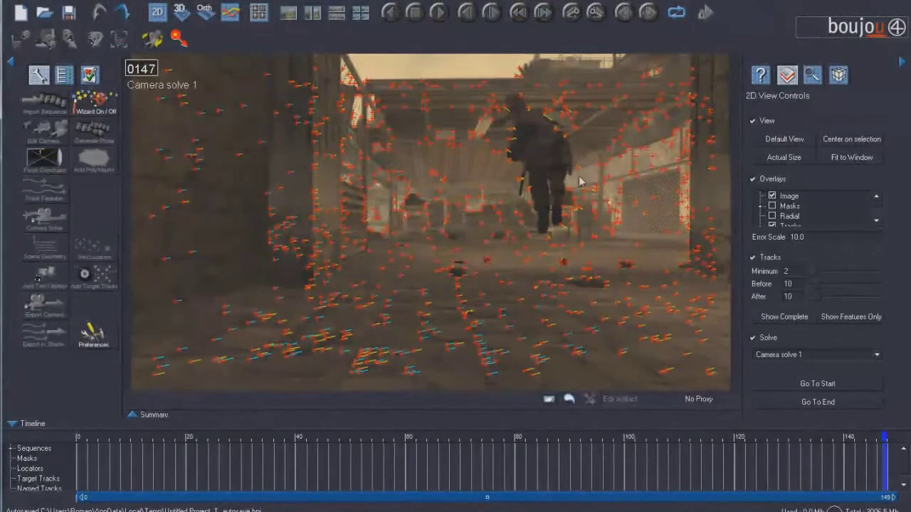
Step: At frame 17, add a coordinate frame hint of type Origin to the scene geometry
{"action": "left_click_drag", "start_coordinate": [376, 461], "coordinate": [80, 480]}
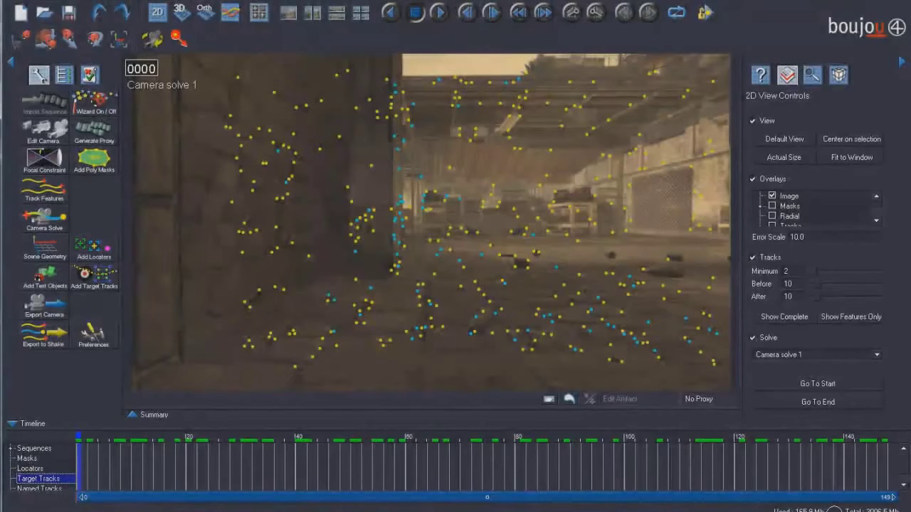
{"action": "left_click", "coordinate": [125, 1]}
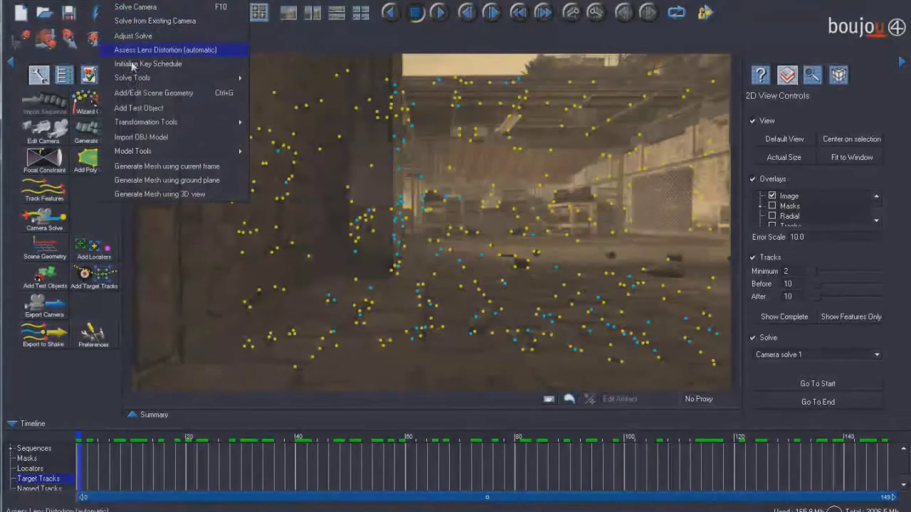
{"action": "left_click", "coordinate": [143, 93]}
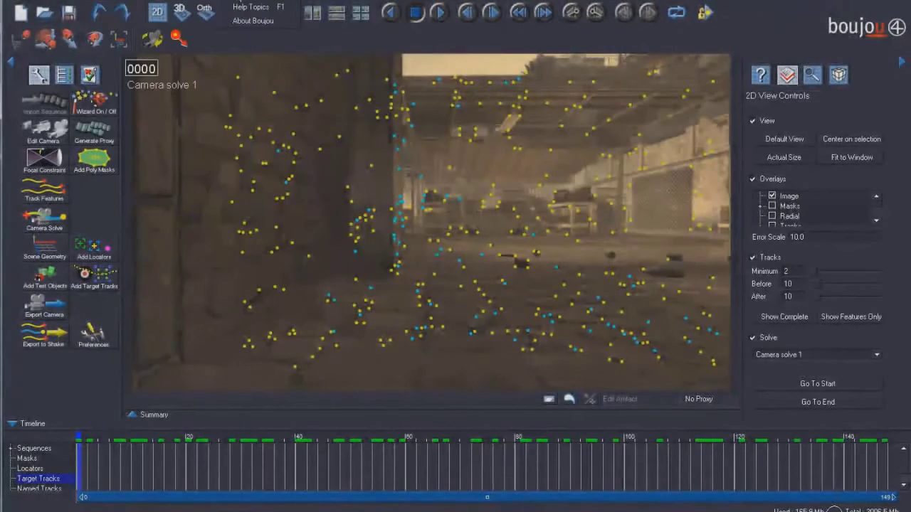
{"action": "left_click", "coordinate": [172, 460]}
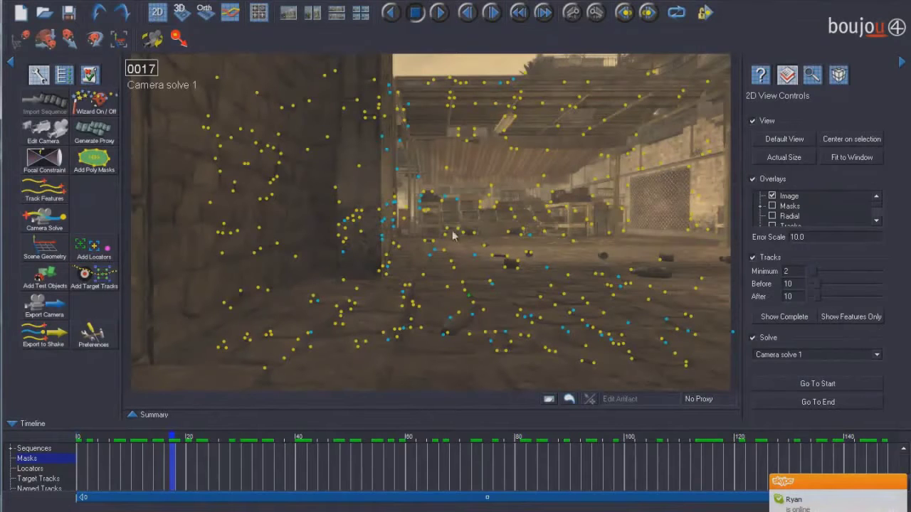
{"action": "left_click", "coordinate": [125, 2]}
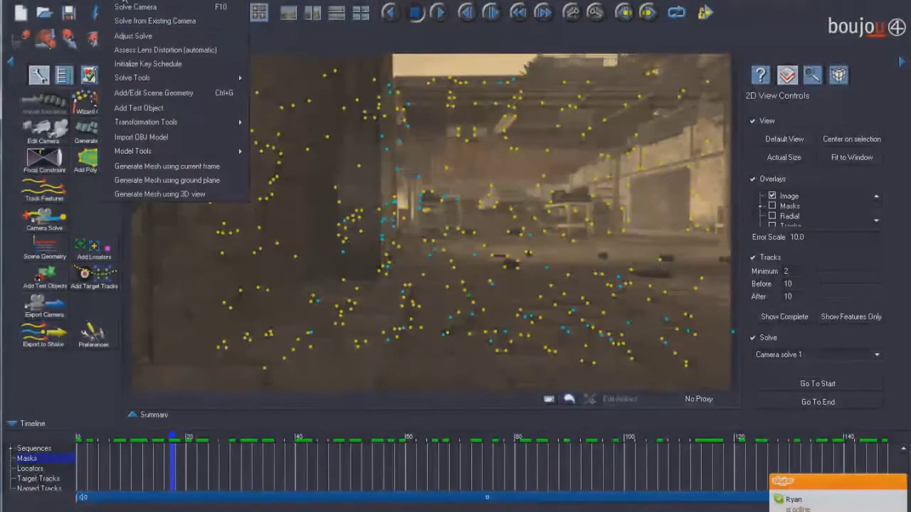
{"action": "left_click", "coordinate": [158, 92]}
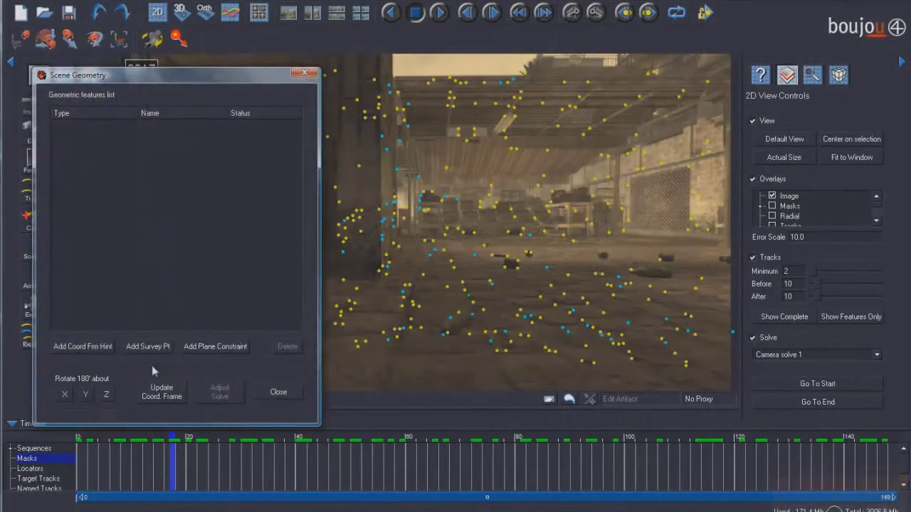
{"action": "left_click", "coordinate": [93, 346]}
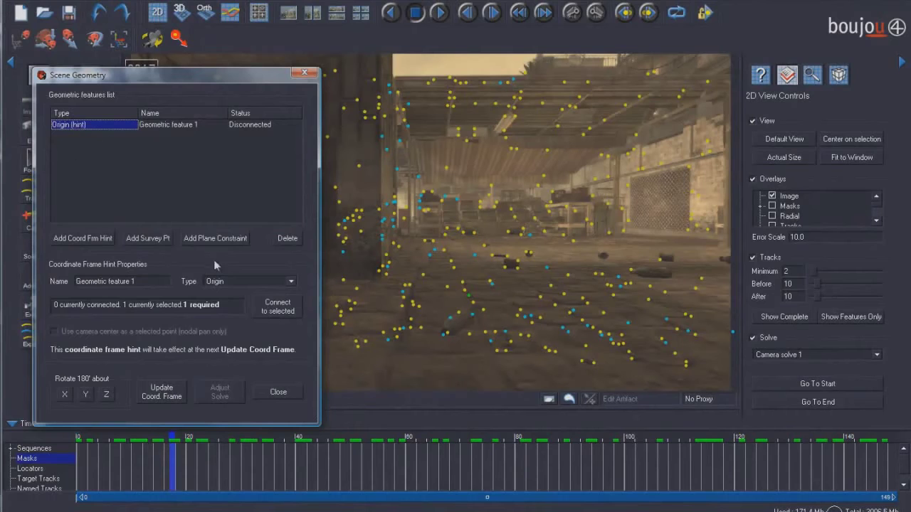
{"action": "left_click", "coordinate": [258, 283]}
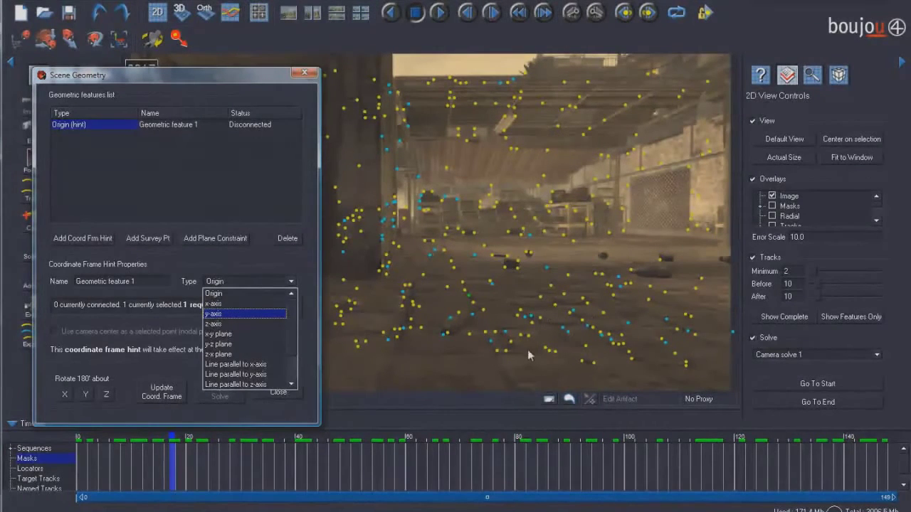
{"action": "left_click", "coordinate": [495, 354]}
{"action": "left_click", "coordinate": [506, 351]}
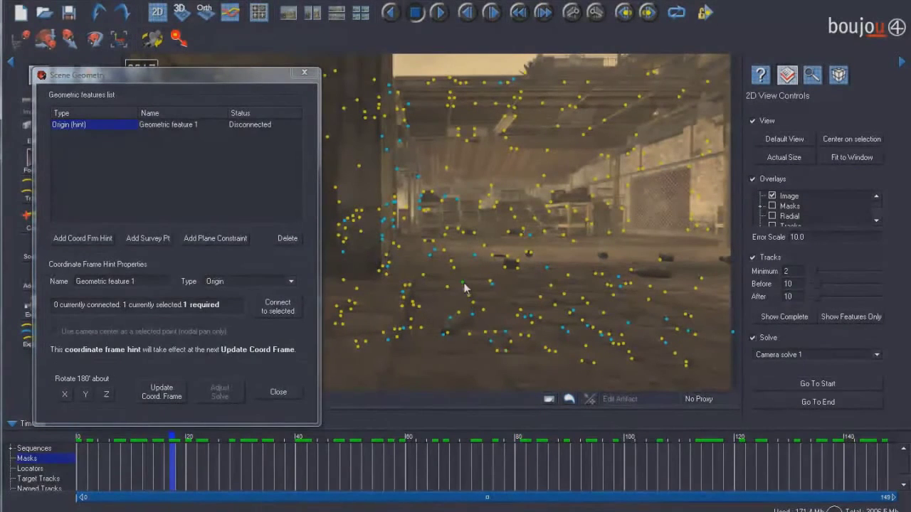
{"action": "left_click", "coordinate": [276, 392]}
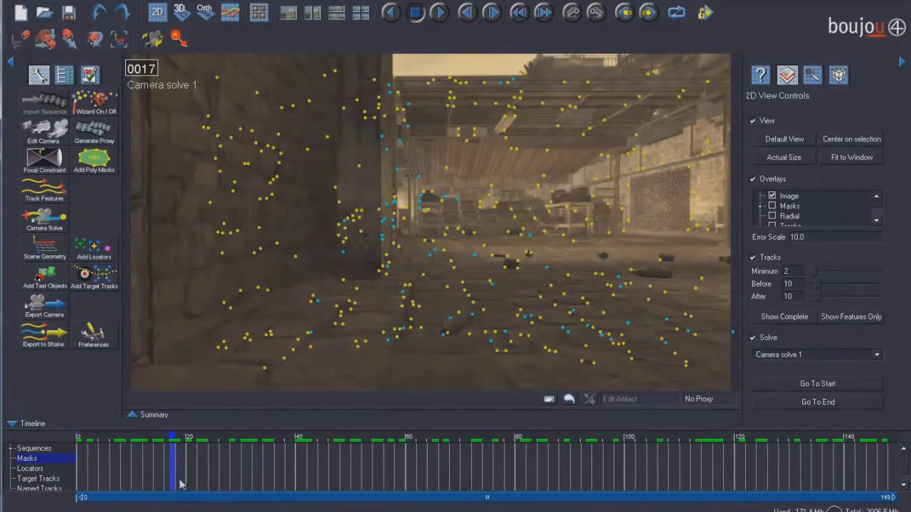
Step: At frame 54, flag three tracking points on the floor for export
{"action": "left_click_drag", "start_coordinate": [180, 484], "coordinate": [105, 483]}
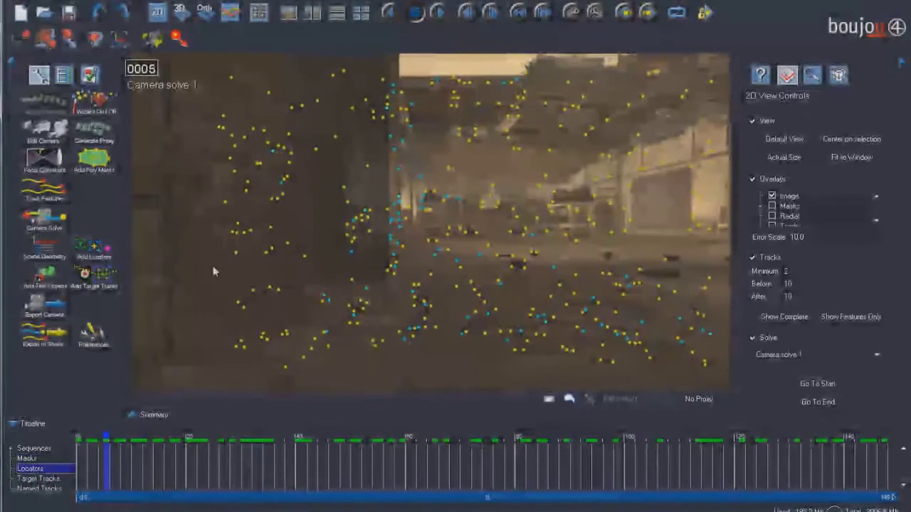
{"action": "left_click", "coordinate": [153, 2]}
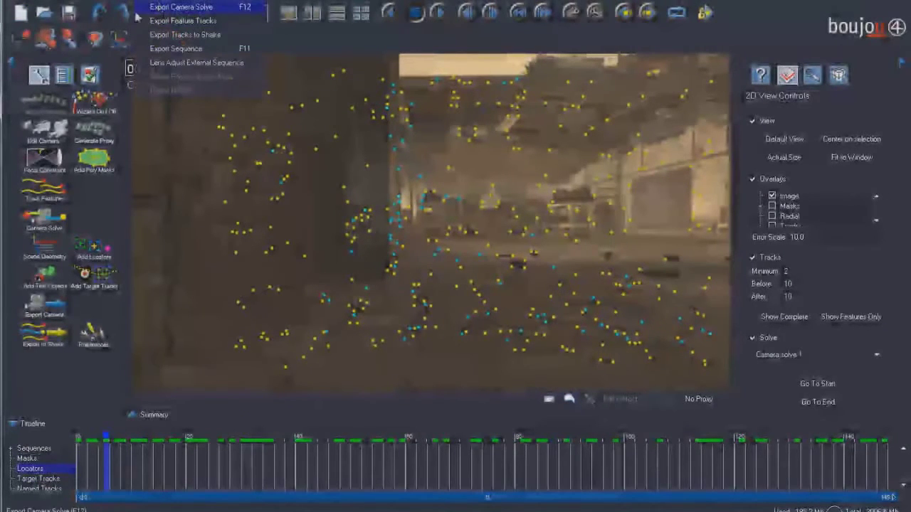
{"action": "left_click", "coordinate": [442, 286]}
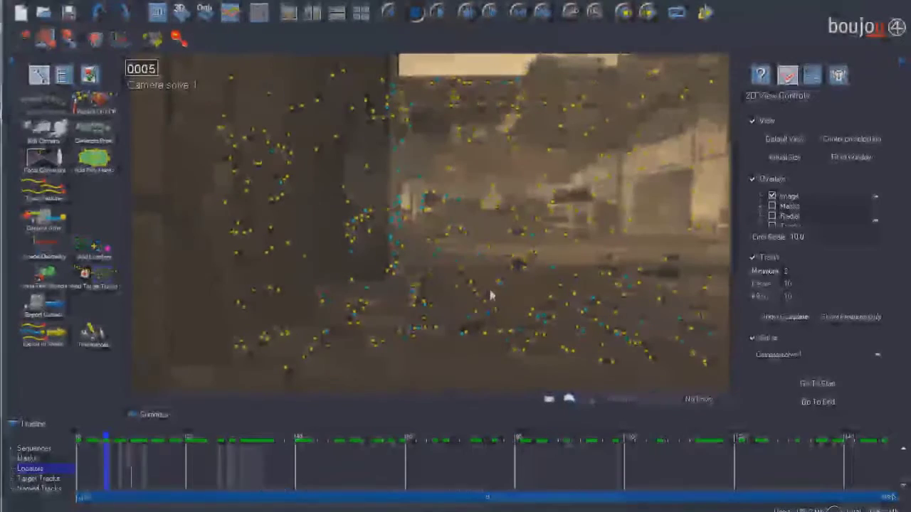
{"action": "left_click_drag", "start_coordinate": [319, 464], "coordinate": [374, 467]}
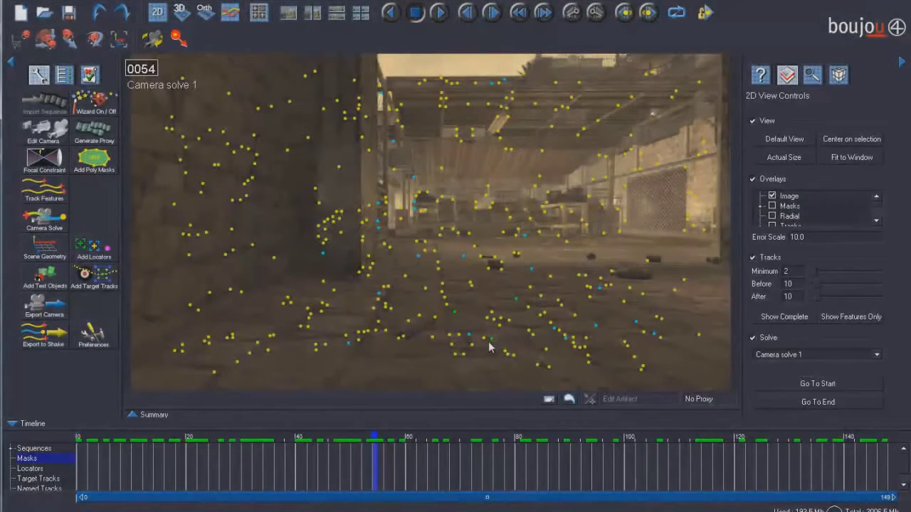
{"action": "right_click", "coordinate": [491, 339]}
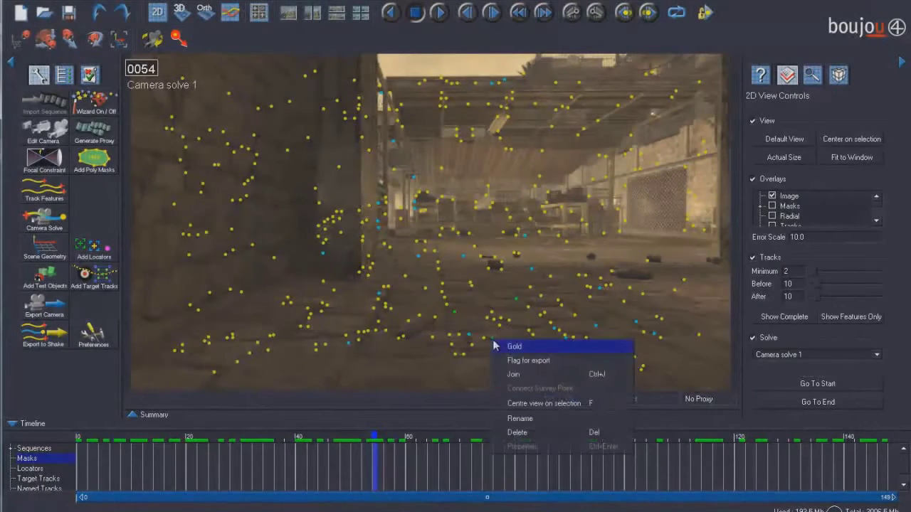
{"action": "left_click", "coordinate": [546, 362]}
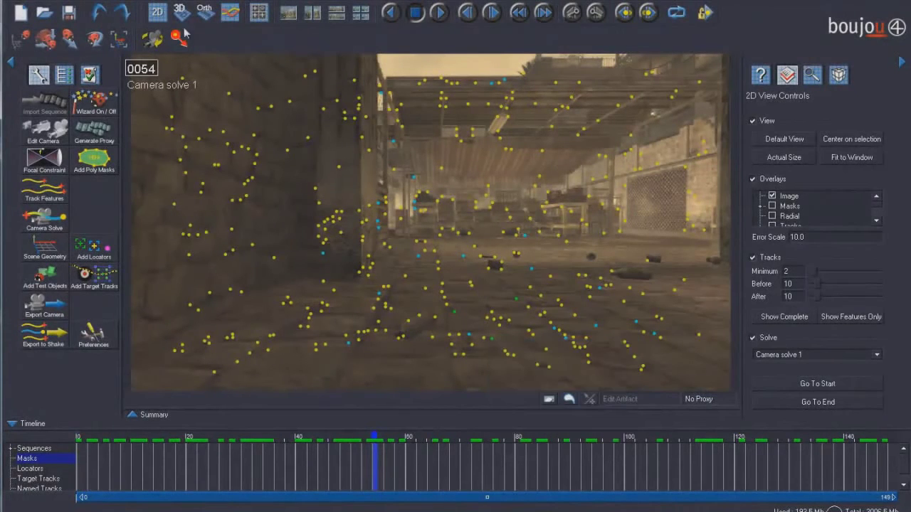
Step: Export Camera solve 1 as boujou Animation file lesson.ban in the user folder, with Moving Camera, Static Scene and flagged tracks only
{"action": "left_click", "coordinate": [143, 2]}
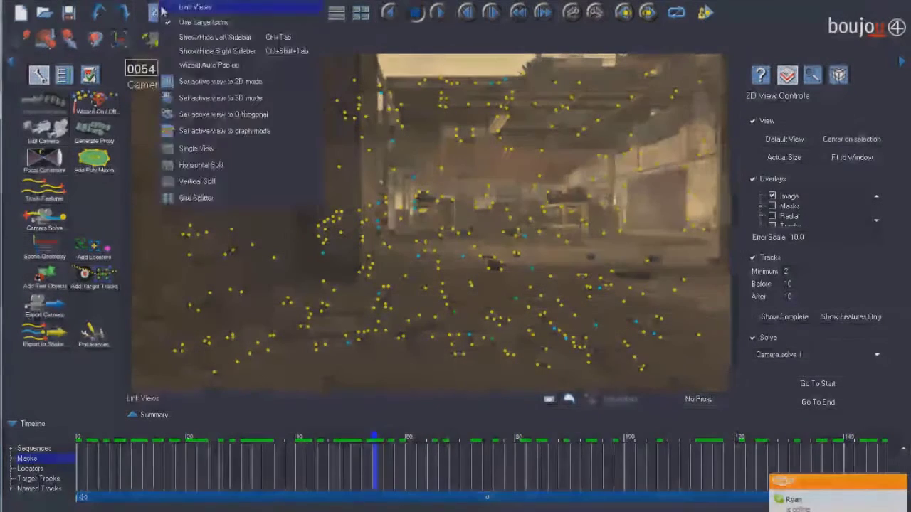
{"action": "left_click", "coordinate": [155, 7]}
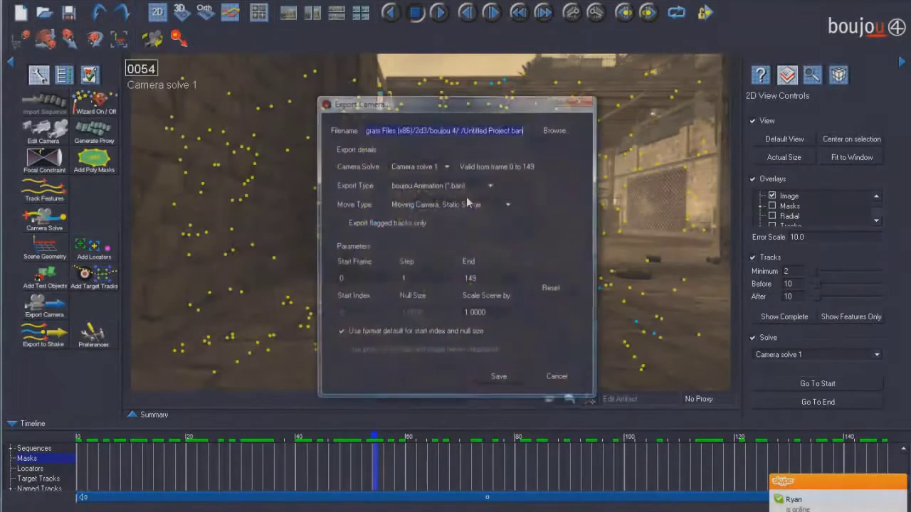
{"action": "left_click", "coordinate": [439, 186]}
{"action": "left_click", "coordinate": [439, 208]}
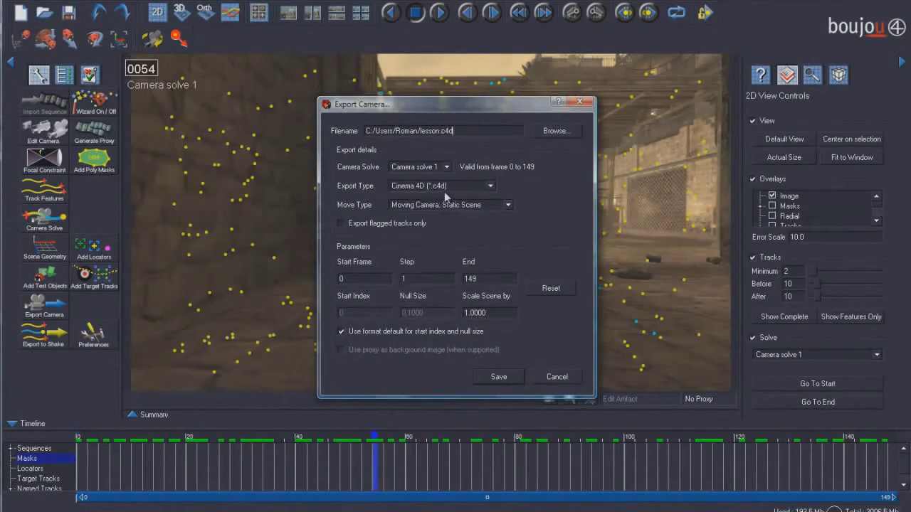
{"action": "left_click", "coordinate": [455, 186]}
{"action": "scroll", "coordinate": [496, 213], "scroll_direction": "up", "scroll_amount": 3}
{"action": "mouse_move", "coordinate": [494, 209]}
{"action": "left_mouse_down"}
{"action": "mouse_move", "coordinate": [499, 273]}
{"action": "mouse_move", "coordinate": [495, 212]}
{"action": "left_mouse_up"}
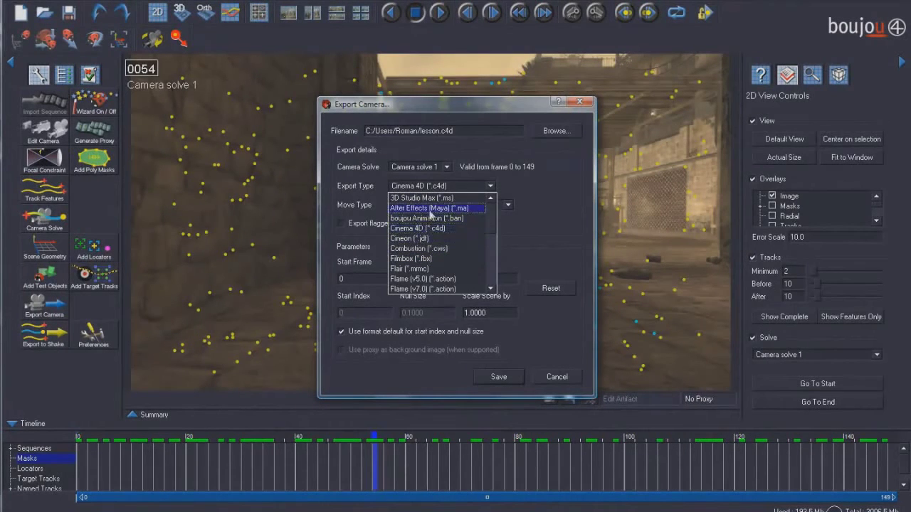
{"action": "left_click", "coordinate": [413, 218]}
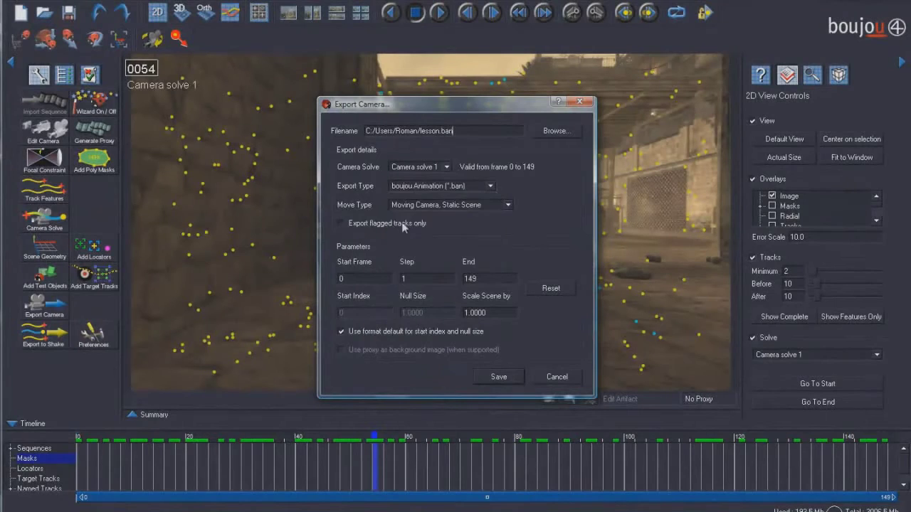
{"action": "left_click", "coordinate": [376, 221]}
{"action": "left_click", "coordinate": [478, 376]}
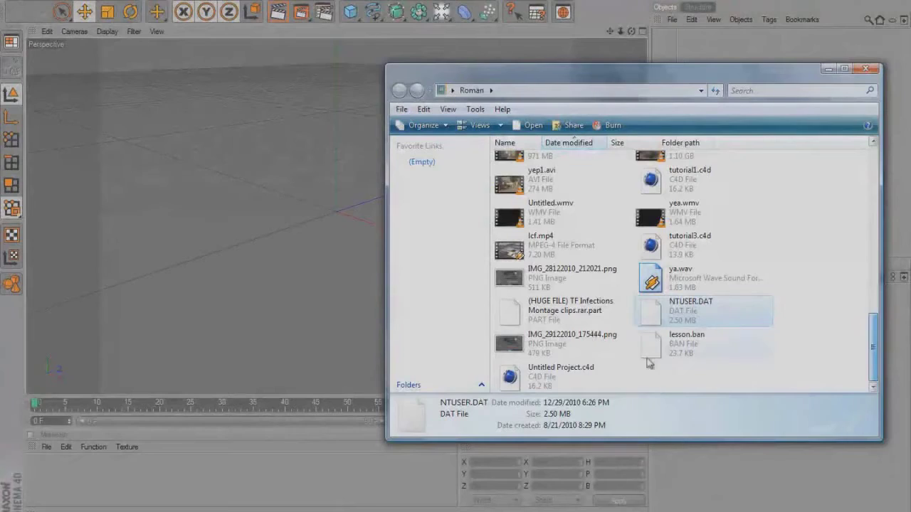
Step: Load lesson.ban into Cinema 4D and inspect the imported camera and reference points in the object hierarchy
{"action": "left_click_drag", "start_coordinate": [614, 361], "coordinate": [419, 253]}
{"action": "left_click", "coordinate": [388, 365]}
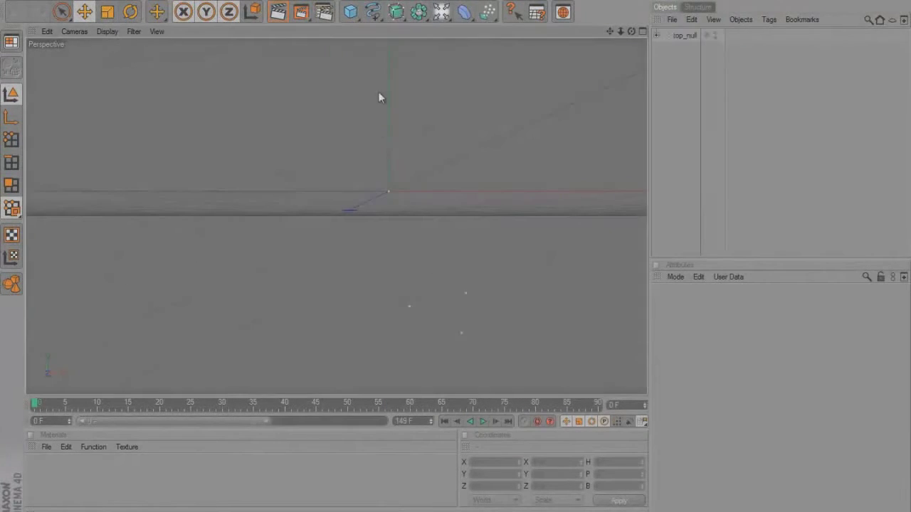
{"action": "left_click", "coordinate": [657, 36]}
{"action": "left_click", "coordinate": [688, 60]}
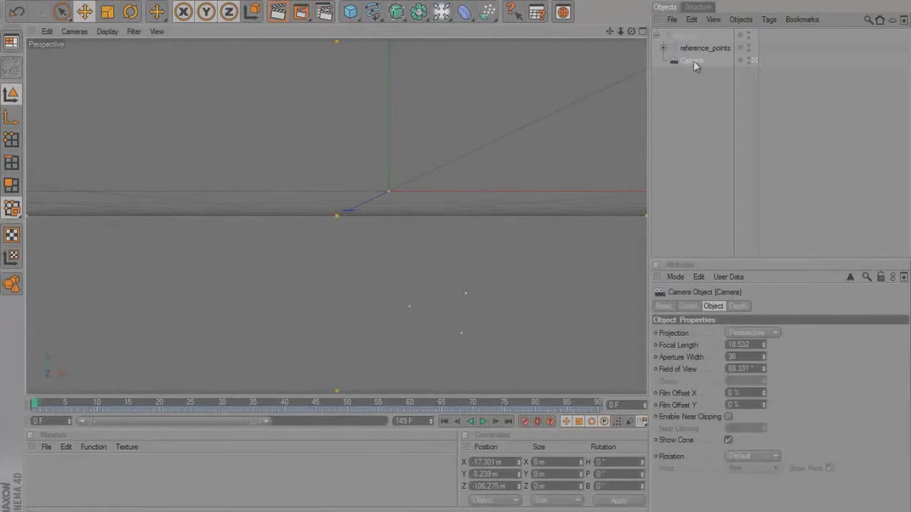
{"action": "left_click", "coordinate": [666, 48]}
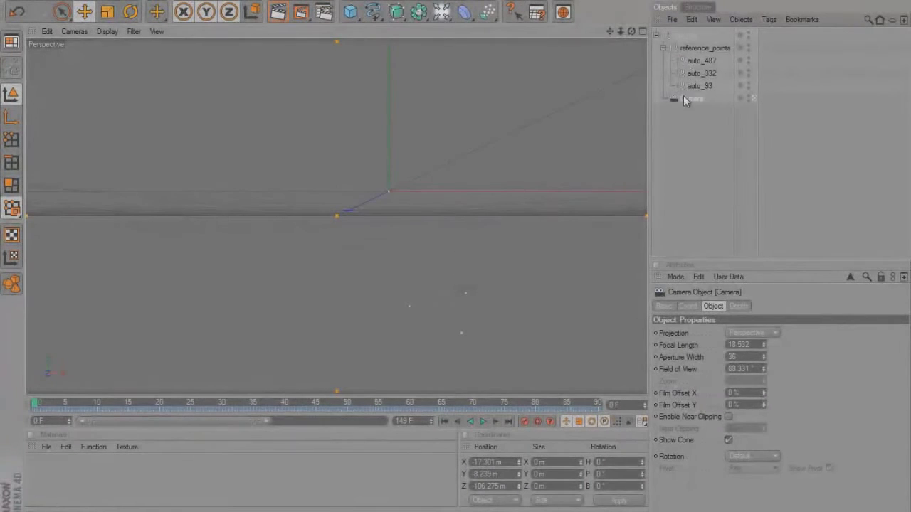
{"action": "left_click", "coordinate": [657, 36]}
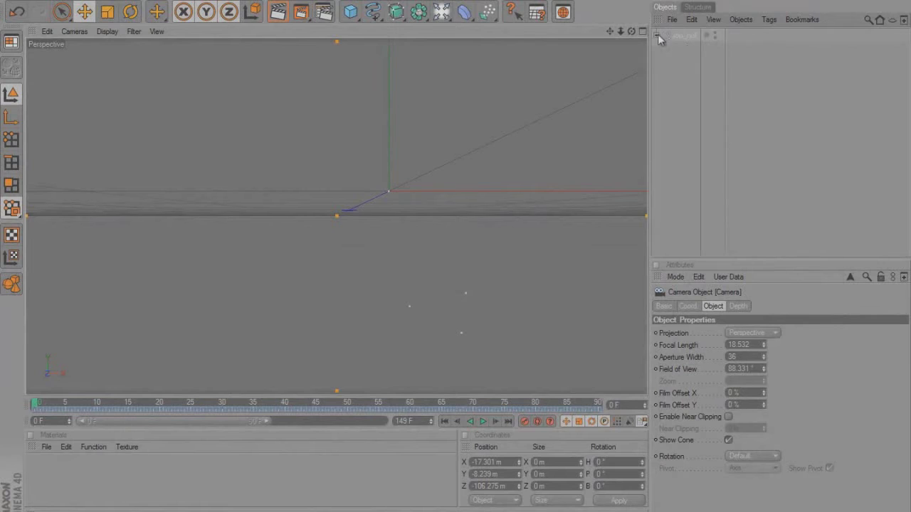
Step: Extend the visible timeline range to frame 149 and return the playhead to frame 0
{"action": "left_click", "coordinate": [693, 87]}
{"action": "left_click_drag", "start_coordinate": [41, 404], "coordinate": [71, 403]}
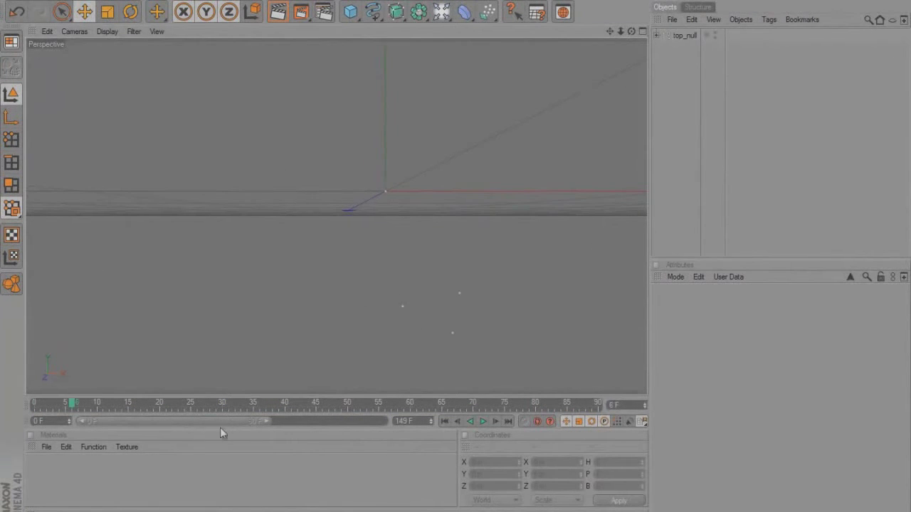
{"action": "left_click_drag", "start_coordinate": [266, 427], "coordinate": [387, 421]}
{"action": "left_click_drag", "start_coordinate": [59, 407], "coordinate": [4, 395]}
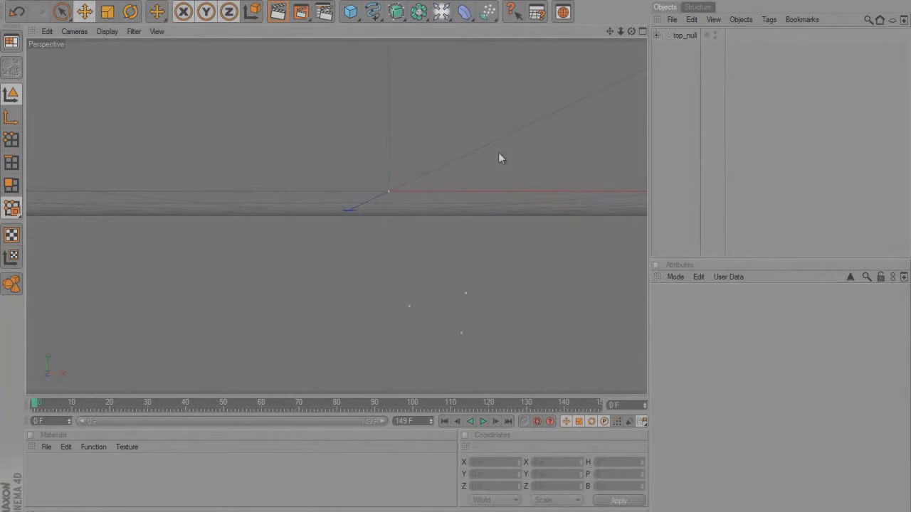
Step: Add a Background object to the scene and create a new material
{"action": "left_click", "coordinate": [60, 2]}
{"action": "mouse_move", "coordinate": [85, 116]}
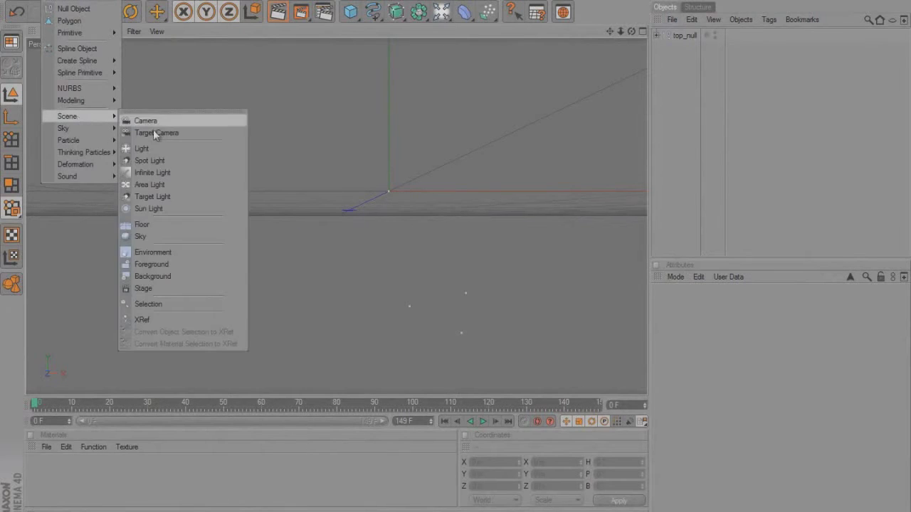
{"action": "left_click", "coordinate": [182, 276]}
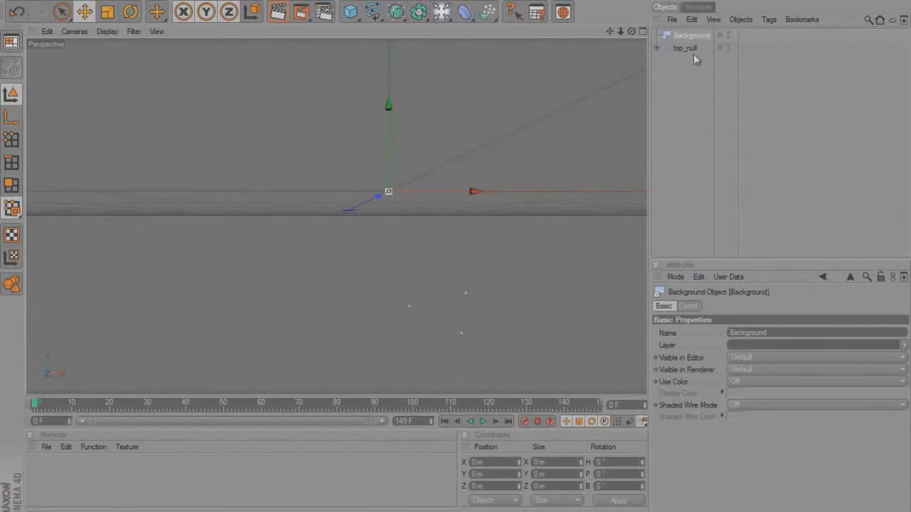
{"action": "left_click", "coordinate": [47, 447]}
{"action": "left_click", "coordinate": [88, 297]}
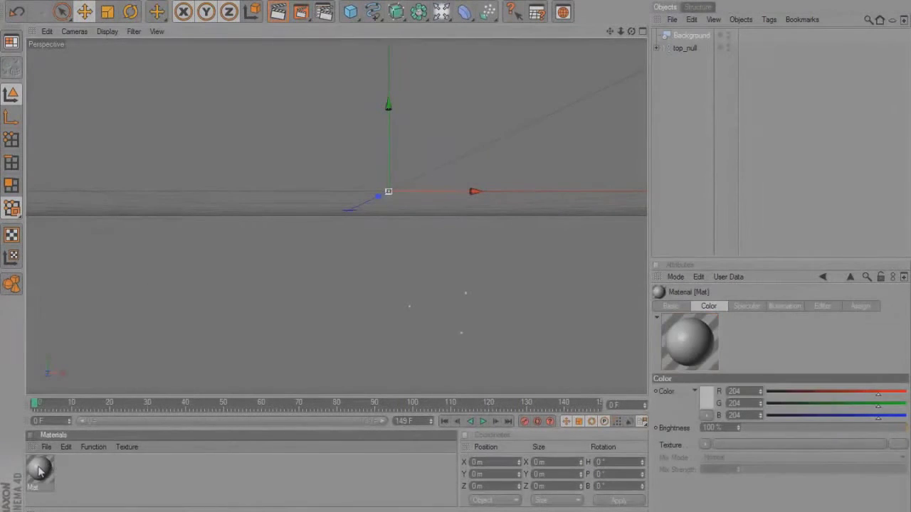
Step: Load yaso_00000.png from the tutorial folder as the new material's color texture, without copying it to the document location
{"action": "double_click", "coordinate": [40, 469]}
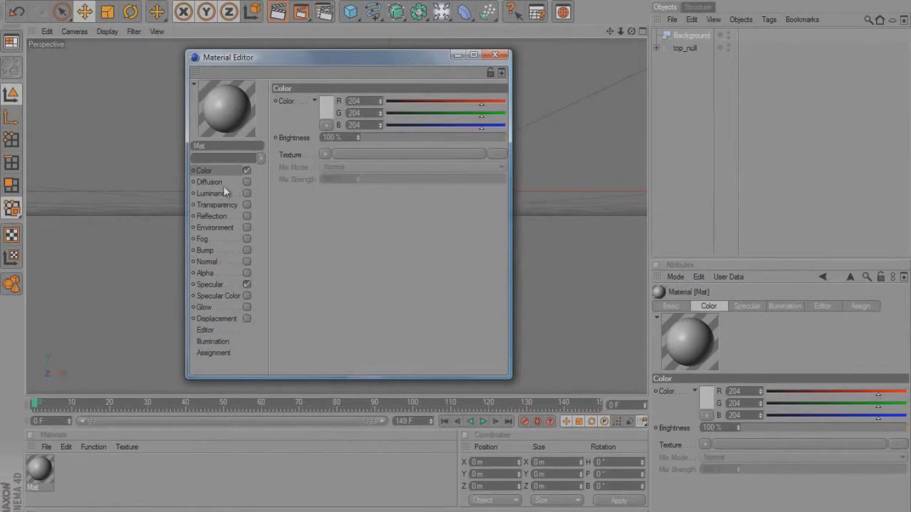
{"action": "left_click", "coordinate": [498, 154]}
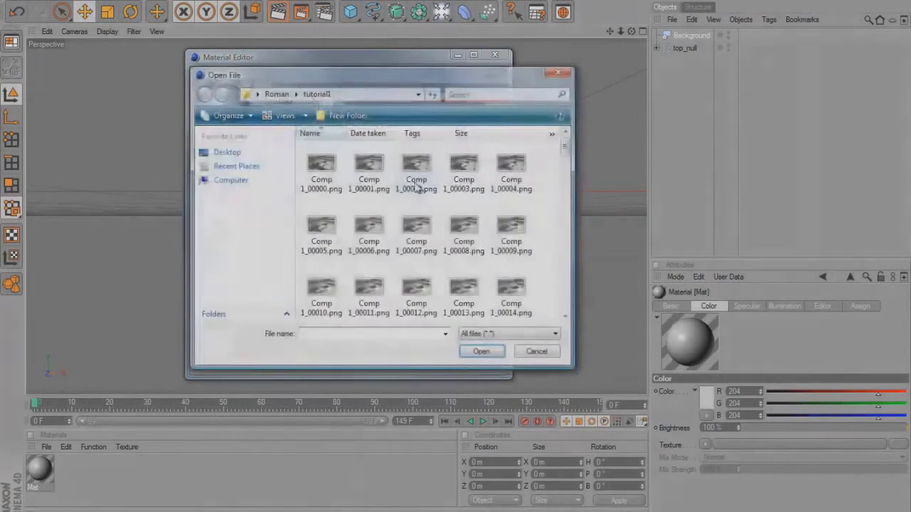
{"action": "left_click", "coordinate": [270, 95]}
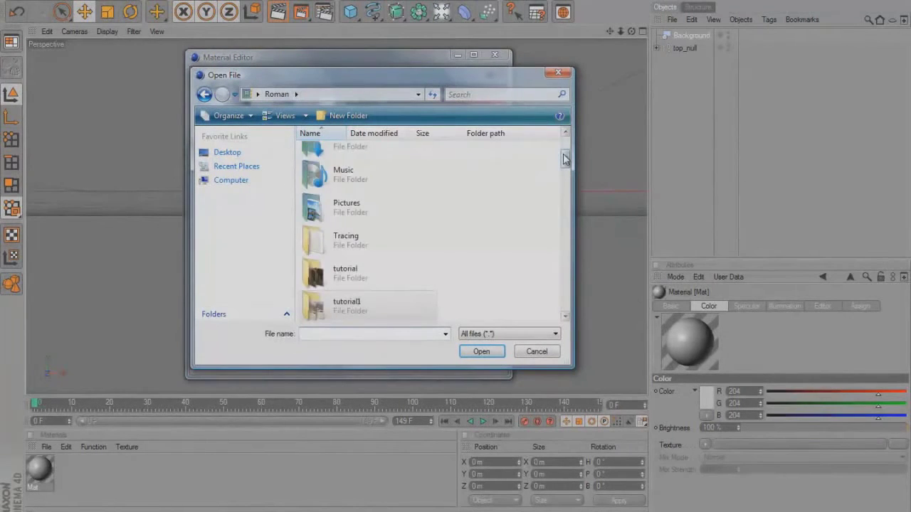
{"action": "left_click_drag", "start_coordinate": [559, 156], "coordinate": [569, 193]}
{"action": "left_click", "coordinate": [338, 197]}
{"action": "key", "text": "t"}
{"action": "key", "text": "t"}
{"action": "key", "text": "t"}
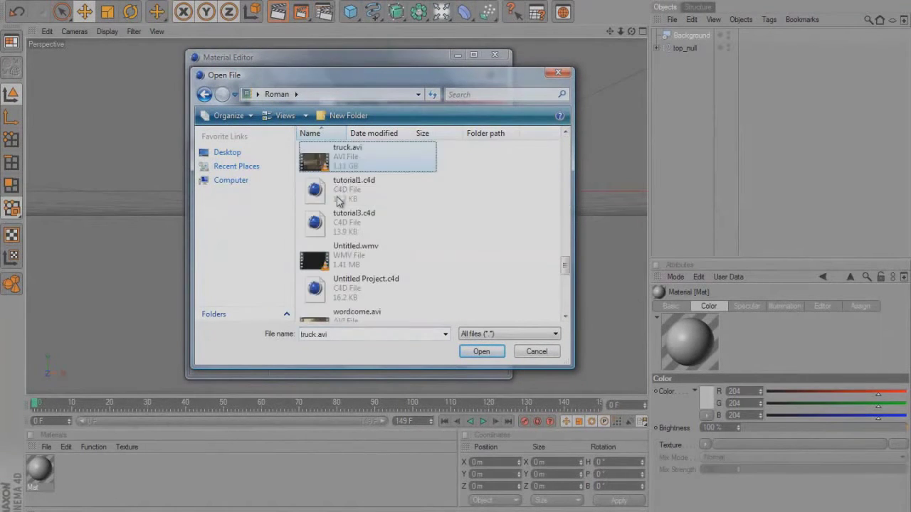
{"action": "key", "text": "t"}
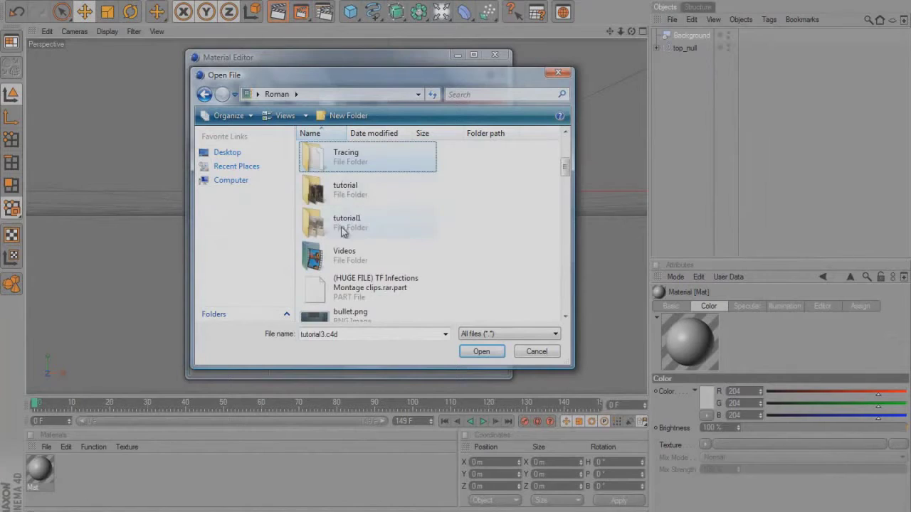
{"action": "double_click", "coordinate": [313, 177]}
{"action": "left_click", "coordinate": [322, 148]}
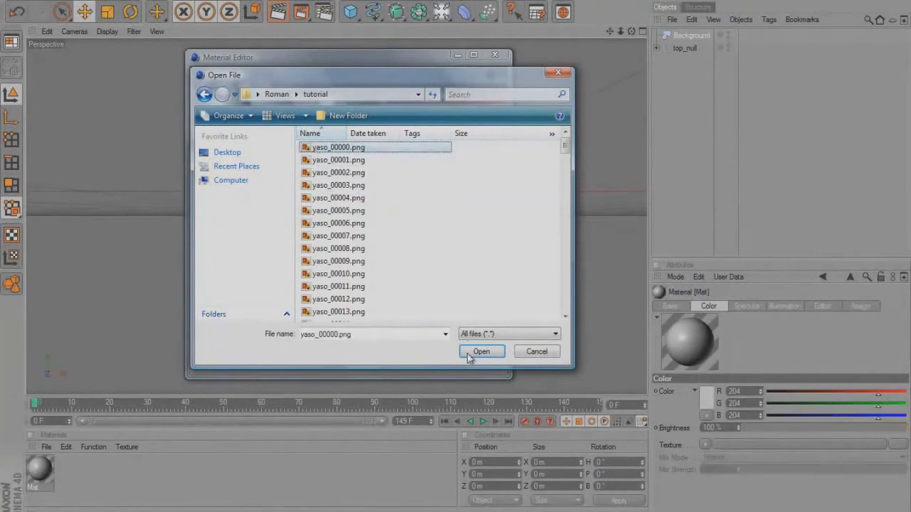
{"action": "left_click", "coordinate": [481, 351]}
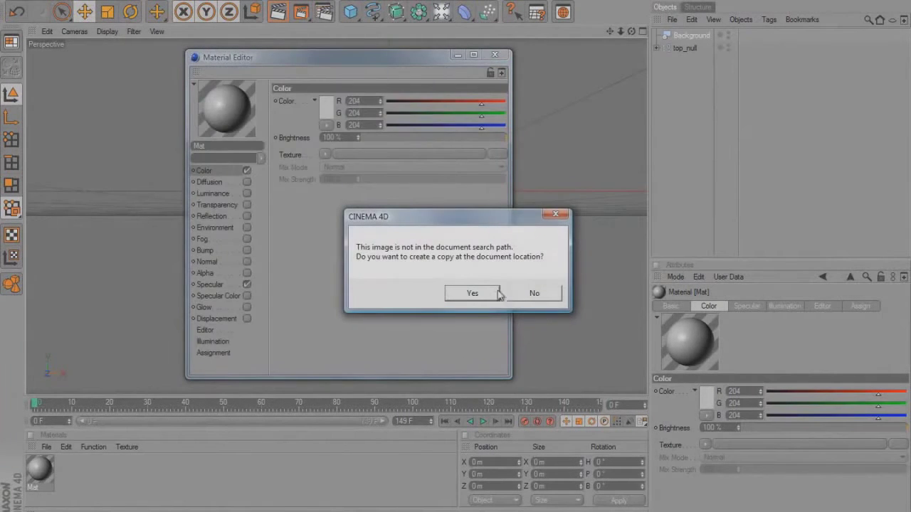
{"action": "left_click", "coordinate": [537, 295]}
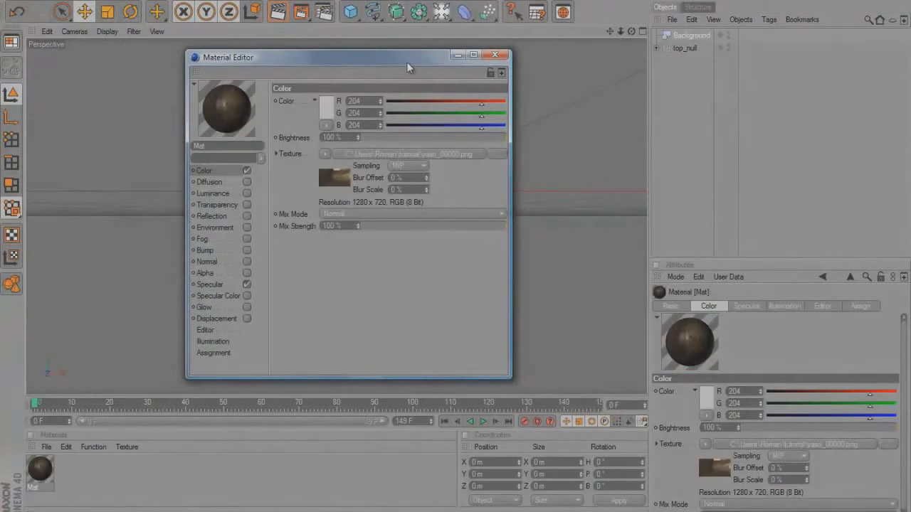
Step: Calculate the texture's animation range for frames 0 to 149, with a movie frame rate of 30
{"action": "left_click", "coordinate": [334, 181]}
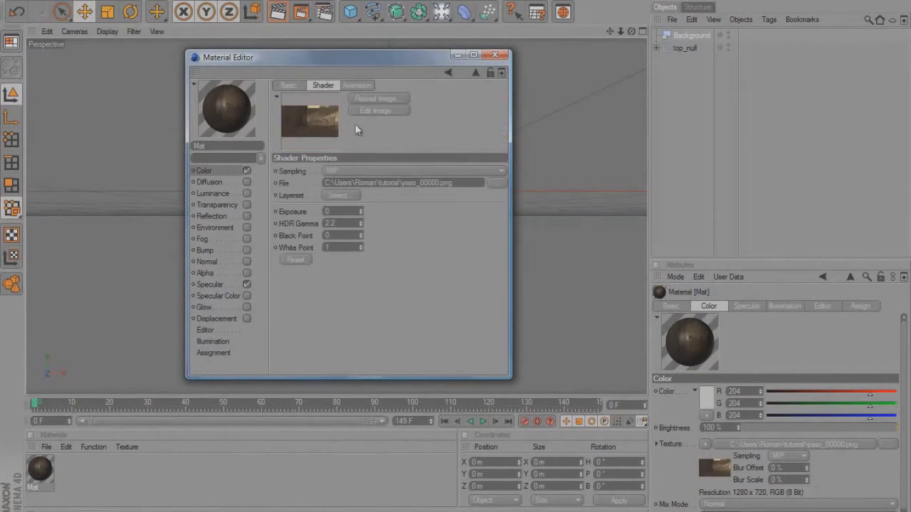
{"action": "left_click", "coordinate": [349, 84]}
{"action": "left_click", "coordinate": [298, 271]}
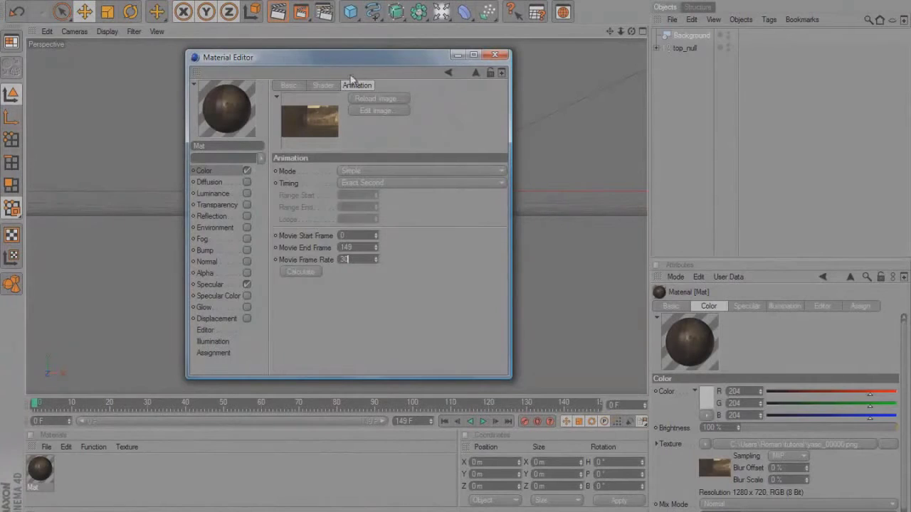
{"action": "left_click_drag", "start_coordinate": [326, 60], "coordinate": [218, 63]}
{"action": "left_click", "coordinate": [384, 59]}
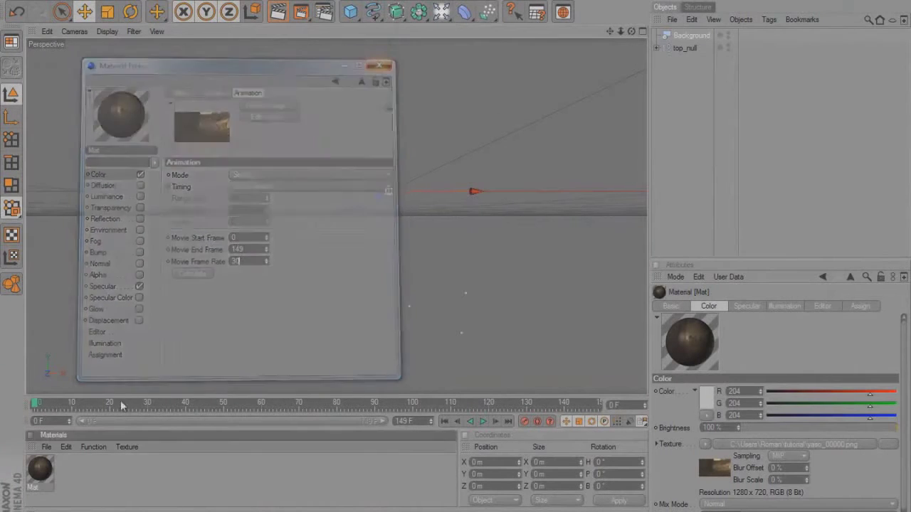
Step: Assign the footage material to the Background object and check it against the timeline at frame 0
{"action": "left_click_drag", "start_coordinate": [697, 32], "coordinate": [699, 33]}
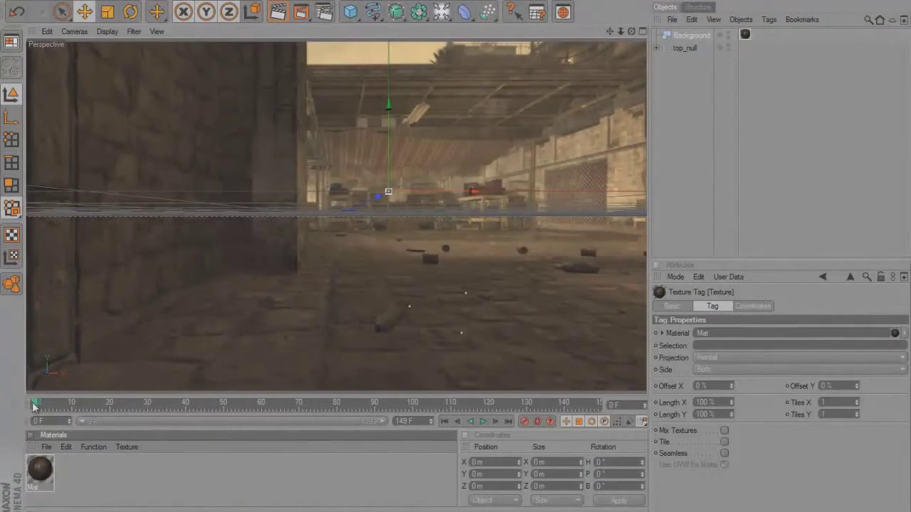
{"action": "mouse_move", "coordinate": [34, 405]}
{"action": "left_mouse_down"}
{"action": "mouse_move", "coordinate": [595, 404]}
{"action": "mouse_move", "coordinate": [33, 404]}
{"action": "left_mouse_up"}
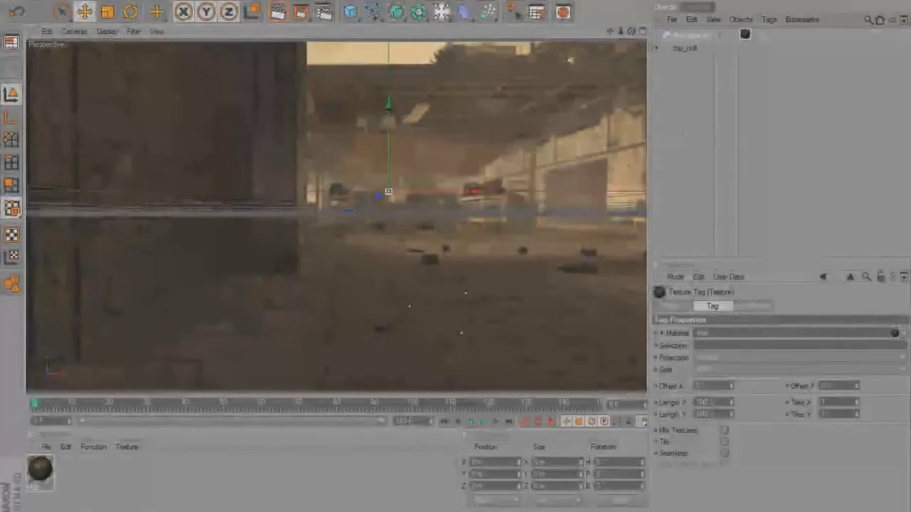
{"action": "left_click", "coordinate": [552, 111]}
Step: Add a MoGraph Text Object with the text LESSON
{"action": "left_click", "coordinate": [341, 1]}
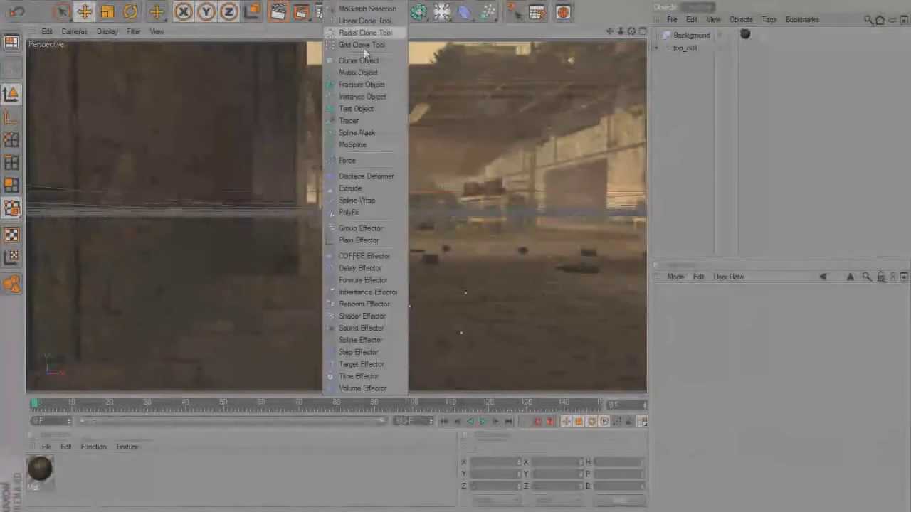
{"action": "left_click", "coordinate": [355, 110]}
{"action": "left_click", "coordinate": [710, 365]}
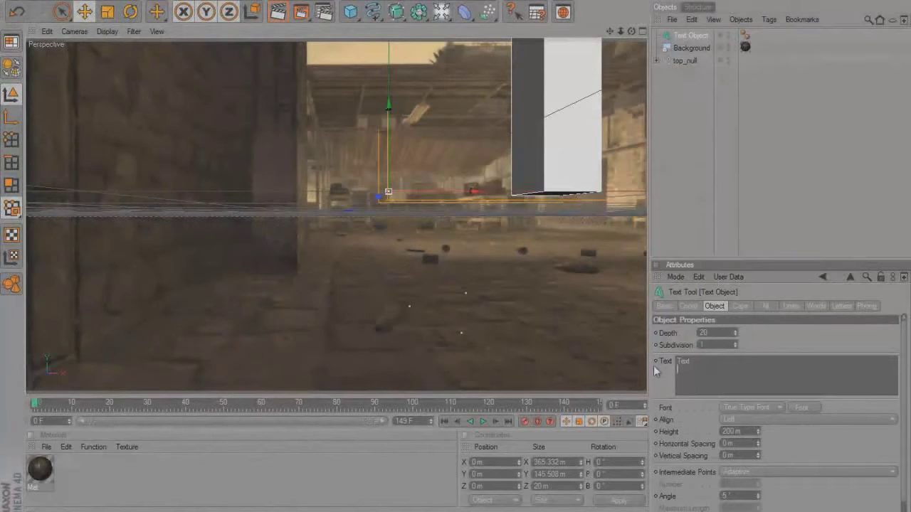
{"action": "type", "text": "LESSON"}
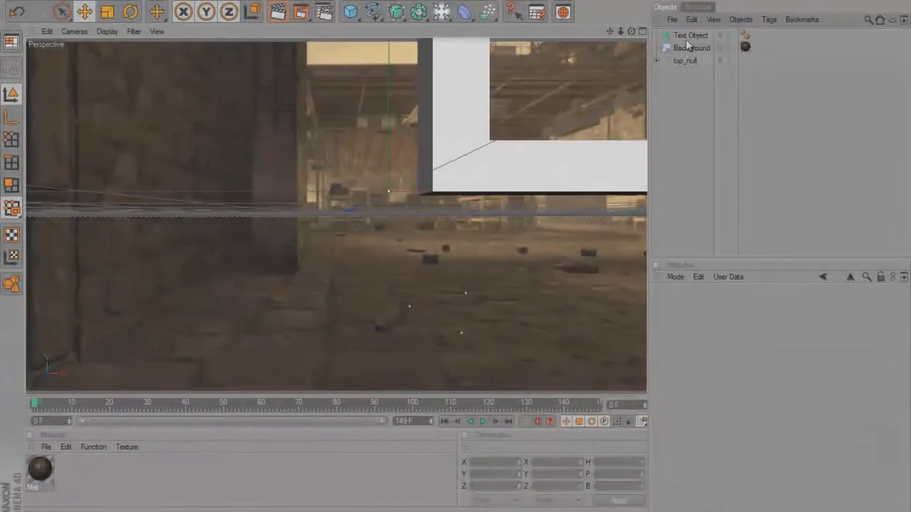
Step: Transfer the text object to the floor tracking point auto_93, including its move, scale and rotation
{"action": "left_click", "coordinate": [688, 40]}
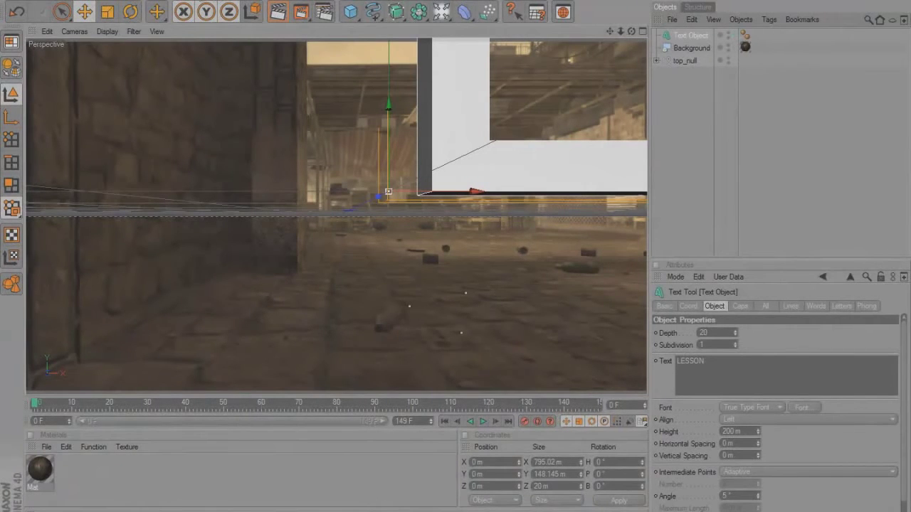
{"action": "left_click", "coordinate": [187, 1]}
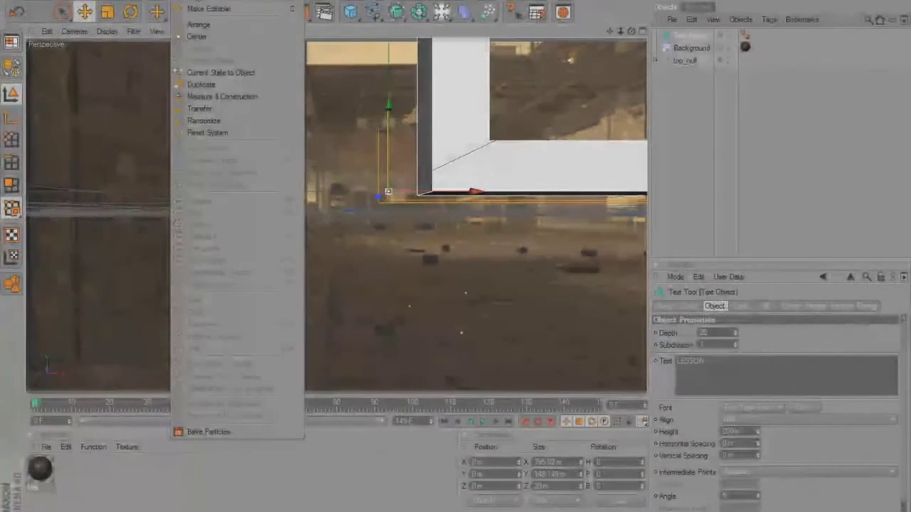
{"action": "left_click", "coordinate": [200, 108]}
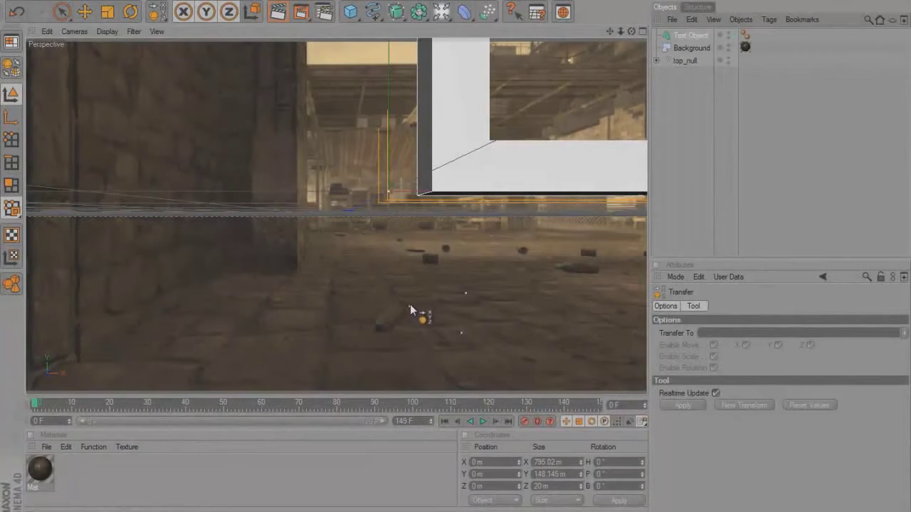
{"action": "left_click", "coordinate": [411, 306]}
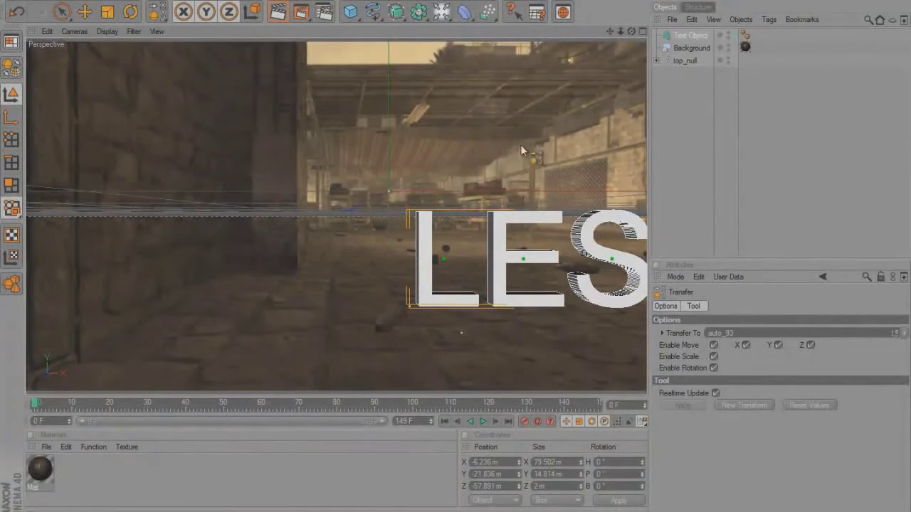
Step: Scale the LESSON text down uniformly to about 39.8 m wide
{"action": "left_click", "coordinate": [131, 12]}
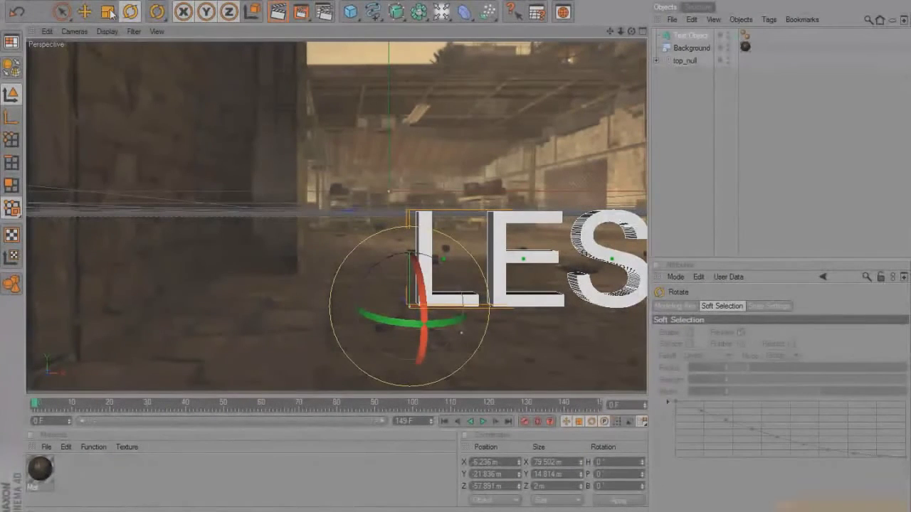
{"action": "left_click", "coordinate": [109, 12]}
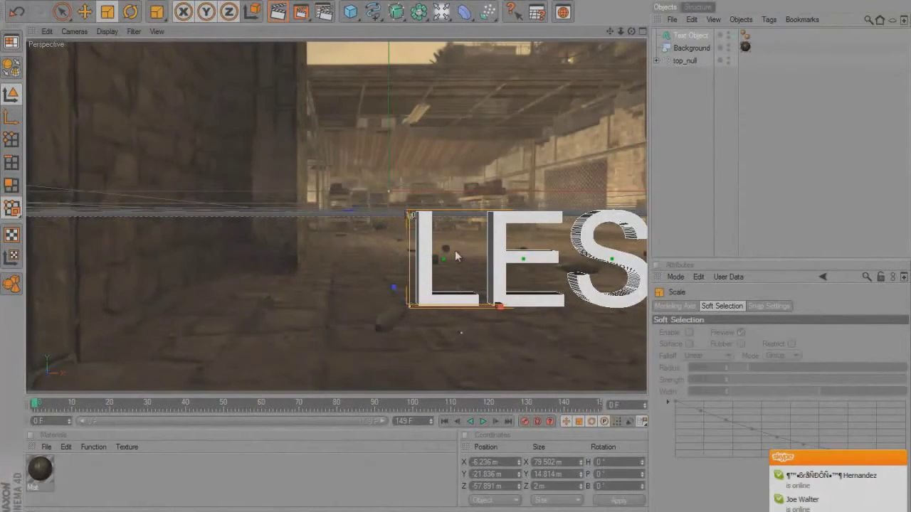
{"action": "left_click_drag", "start_coordinate": [456, 252], "coordinate": [457, 246]}
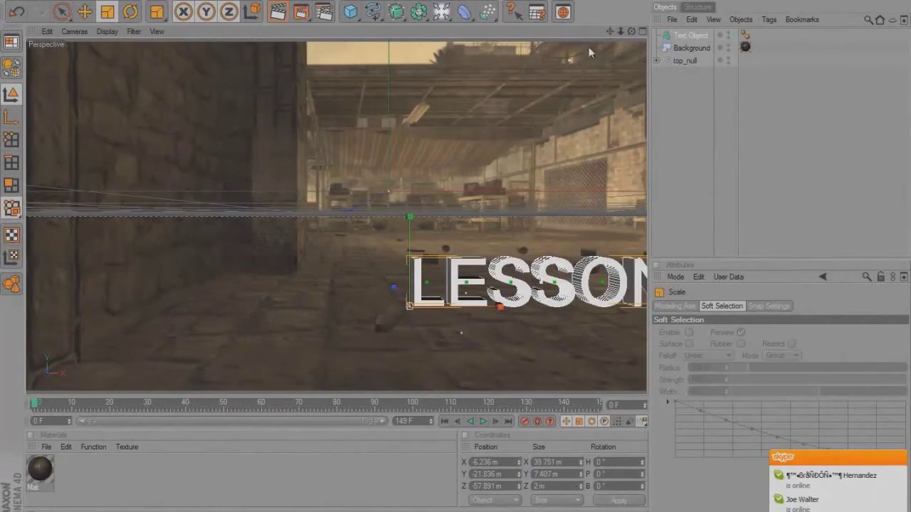
Step: Change the LESSON text to a bolder font style and set its horizontal spacing to -6 m
{"action": "left_click", "coordinate": [699, 37]}
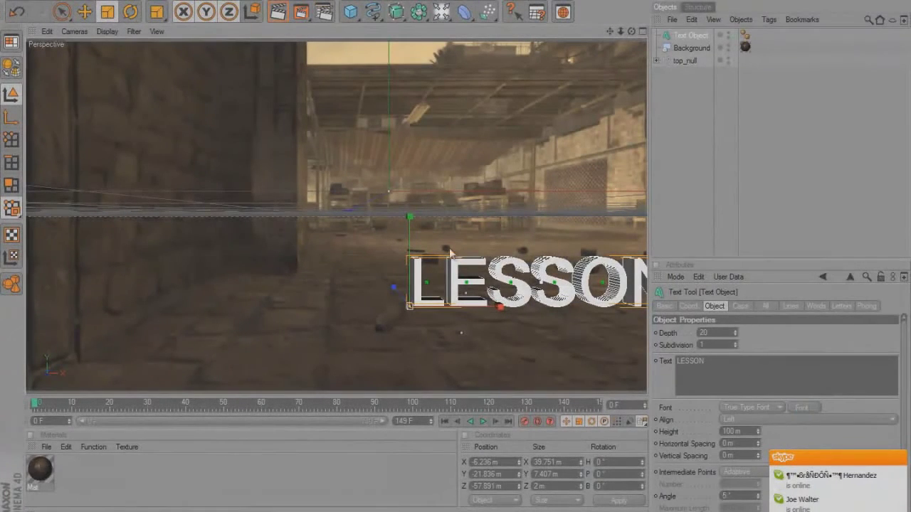
{"action": "left_click", "coordinate": [801, 408]}
{"action": "left_click", "coordinate": [130, 106]}
{"action": "left_click", "coordinate": [261, 79]}
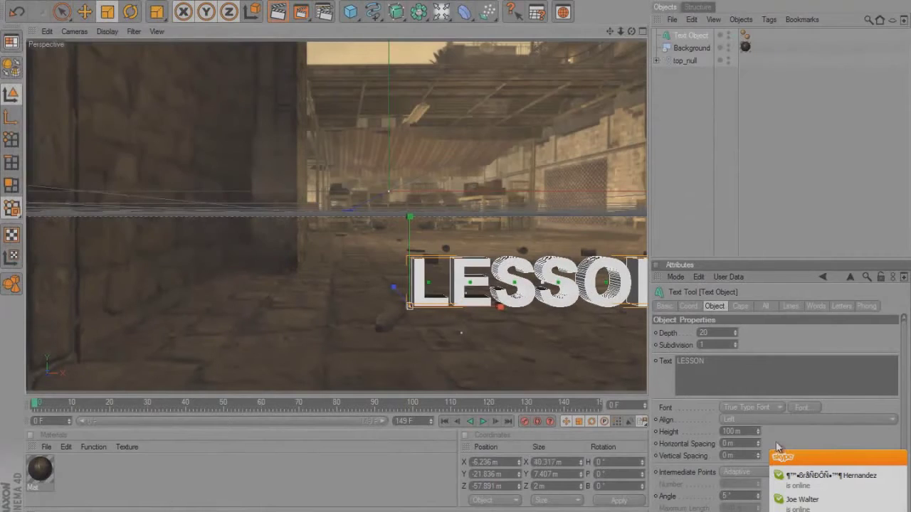
{"action": "left_click_drag", "start_coordinate": [758, 445], "coordinate": [758, 450]}
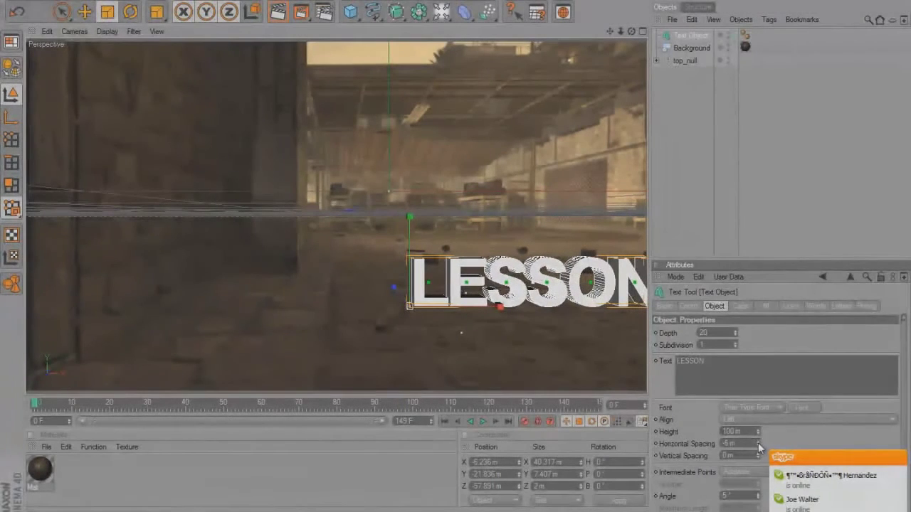
Step: Move the LESSON text over the floor to about X -20.4 m, Y -21.7 m and Z -54.9 m
{"action": "left_click", "coordinate": [84, 11]}
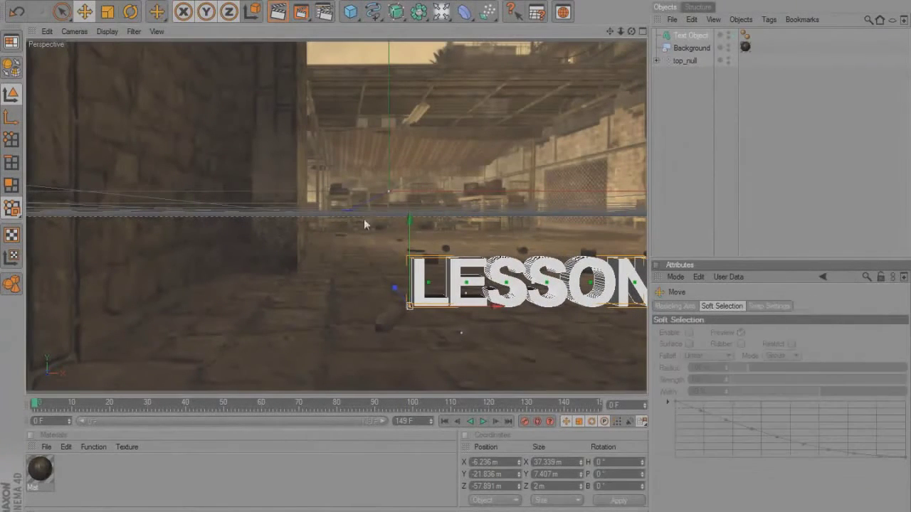
{"action": "left_click_drag", "start_coordinate": [481, 316], "coordinate": [388, 306]}
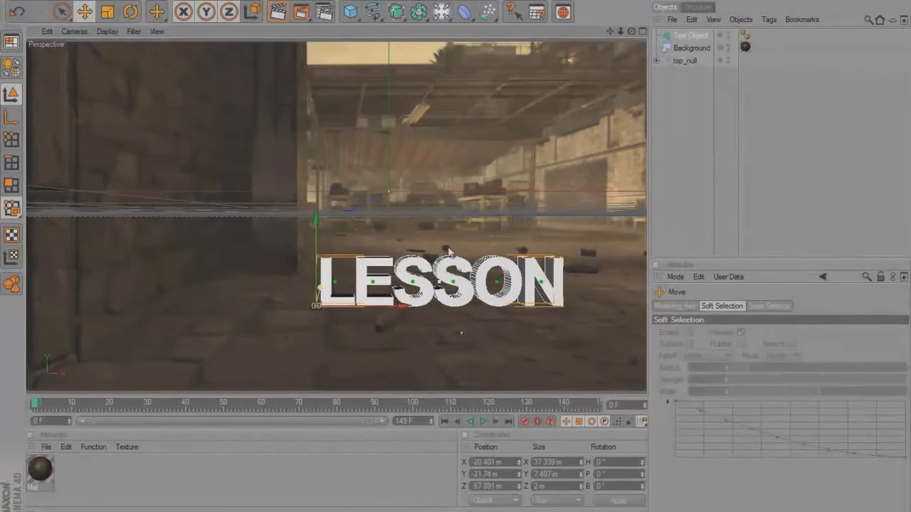
{"action": "left_click", "coordinate": [690, 35]}
{"action": "left_click", "coordinate": [689, 306]}
{"action": "left_click_drag", "start_coordinate": [715, 357], "coordinate": [715, 355]}
{"action": "left_click", "coordinate": [702, 190]}
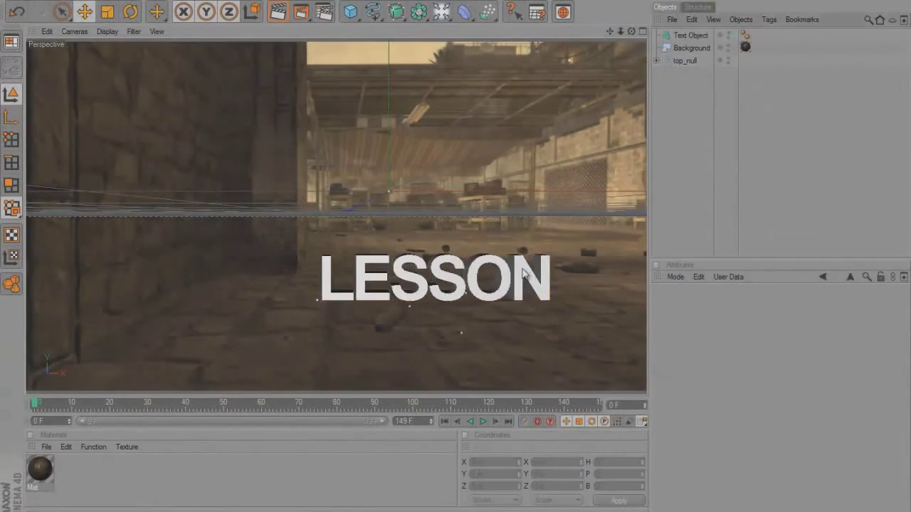
Step: Adjust the LESSON text's rotation slightly and scrub through the animation to check how it sits on the tracked floor
{"action": "left_click", "coordinate": [521, 269]}
{"action": "left_click", "coordinate": [129, 12]}
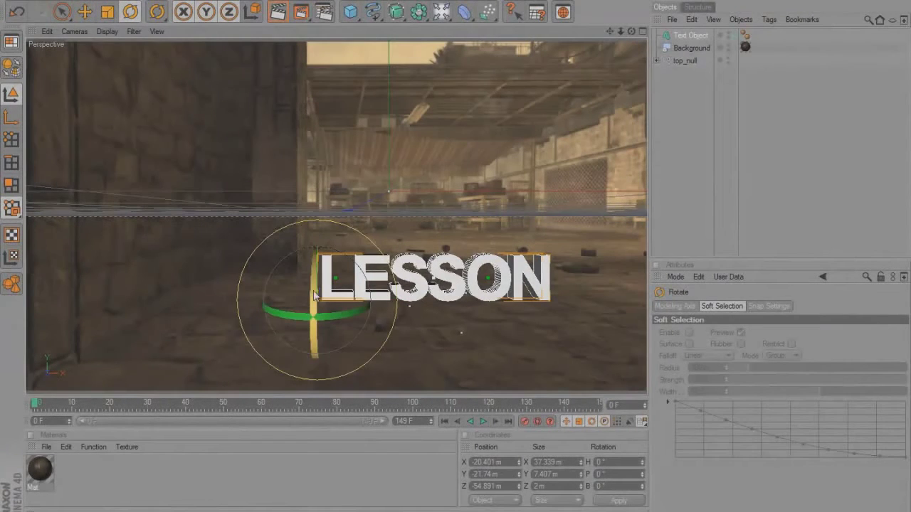
{"action": "left_click_drag", "start_coordinate": [314, 296], "coordinate": [311, 295]}
{"action": "left_click", "coordinate": [580, 168]}
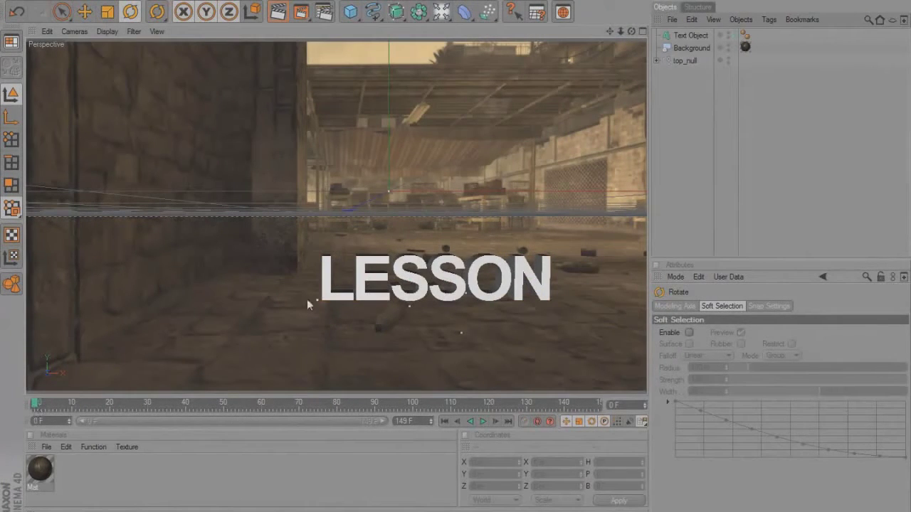
{"action": "left_click_drag", "start_coordinate": [43, 405], "coordinate": [519, 403]}
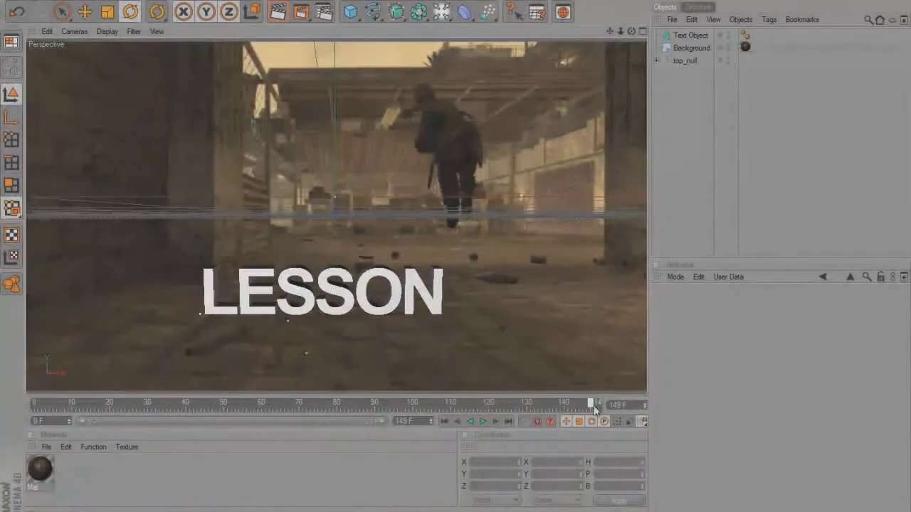
{"action": "left_click_drag", "start_coordinate": [590, 403], "coordinate": [174, 403]}
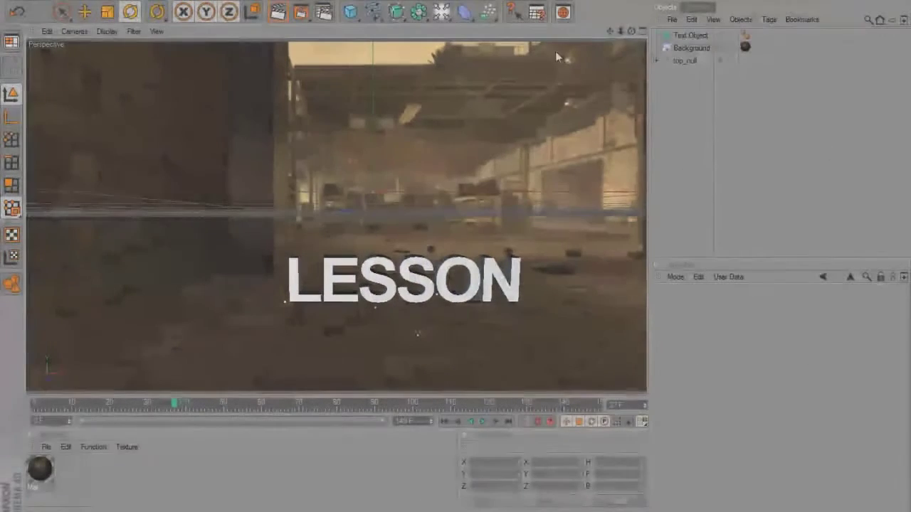
Step: Load the RingLight.c4d preset from the GreyscalegorillaLightKitPro1 library into the scene
{"action": "left_click", "coordinate": [563, 12]}
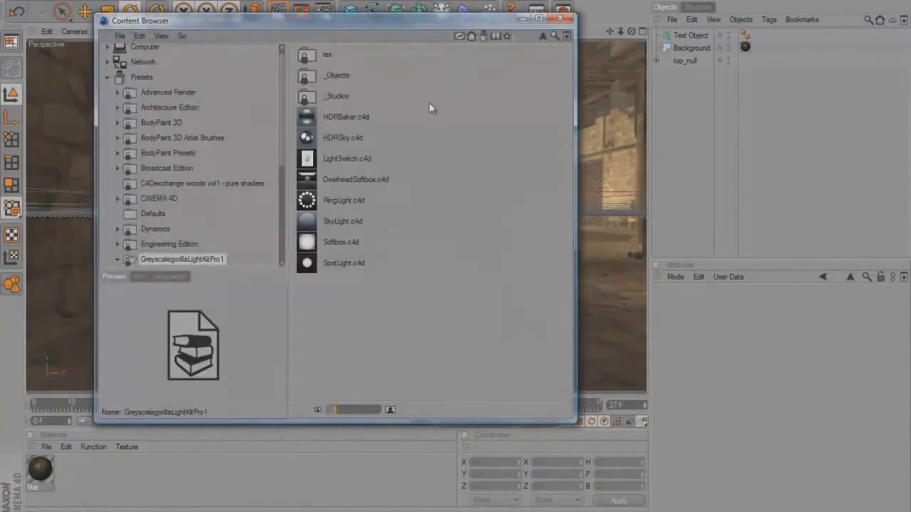
{"action": "left_click", "coordinate": [348, 117]}
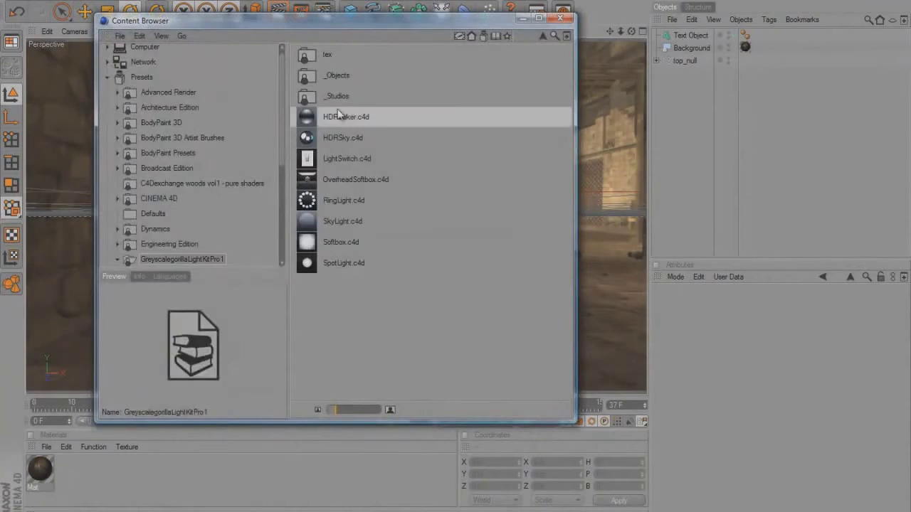
{"action": "left_click", "coordinate": [358, 202]}
{"action": "double_click", "coordinate": [340, 202]}
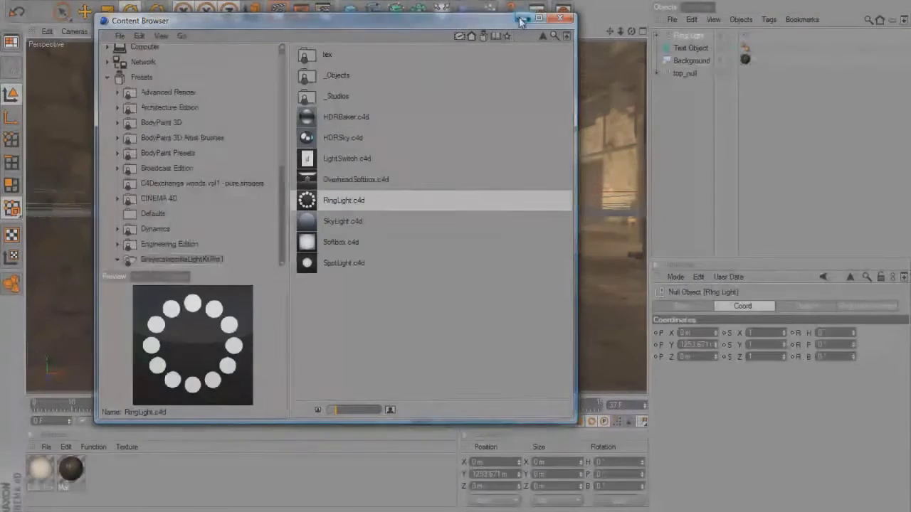
{"action": "left_click", "coordinate": [669, 217]}
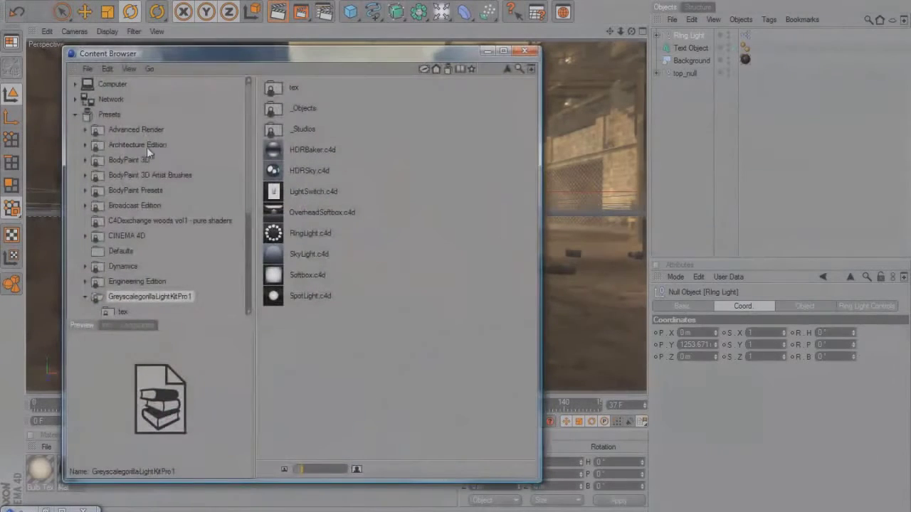
Step: Load the glossy Danel material from the CINEMA 4D material presets and apply it to the text object
{"action": "mouse_move", "coordinate": [247, 121]}
{"action": "left_mouse_down"}
{"action": "mouse_move", "coordinate": [234, 194]}
{"action": "mouse_move", "coordinate": [232, 144]}
{"action": "mouse_move", "coordinate": [248, 108]}
{"action": "left_mouse_up"}
{"action": "left_click", "coordinate": [130, 145]}
{"action": "left_click", "coordinate": [131, 158]}
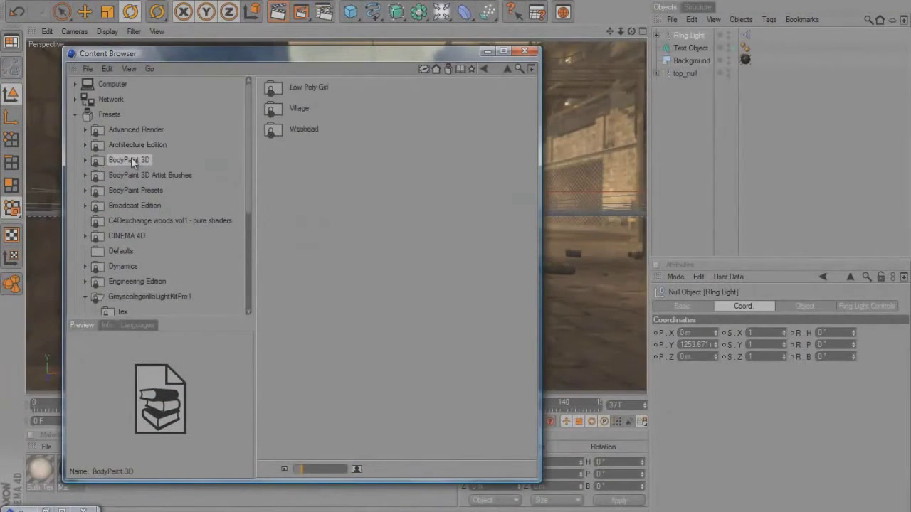
{"action": "left_click", "coordinate": [137, 143]}
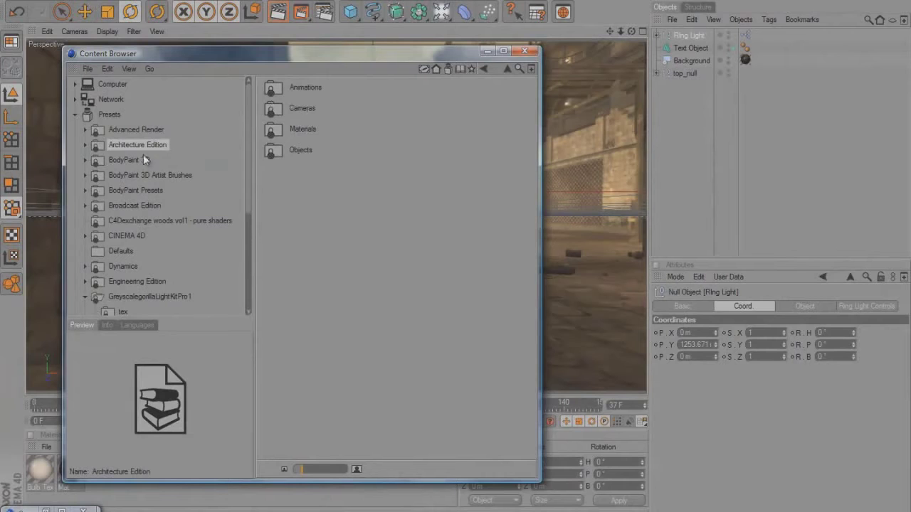
{"action": "left_click", "coordinate": [126, 235]}
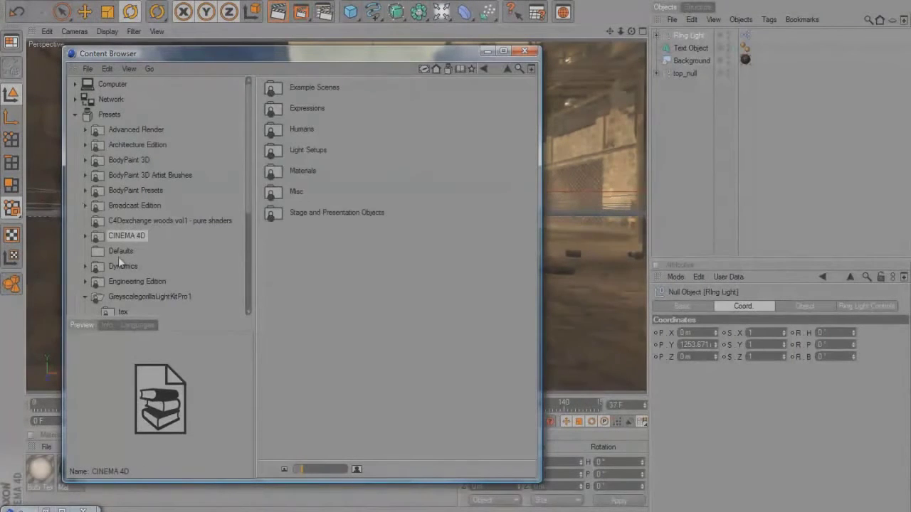
{"action": "double_click", "coordinate": [301, 170]}
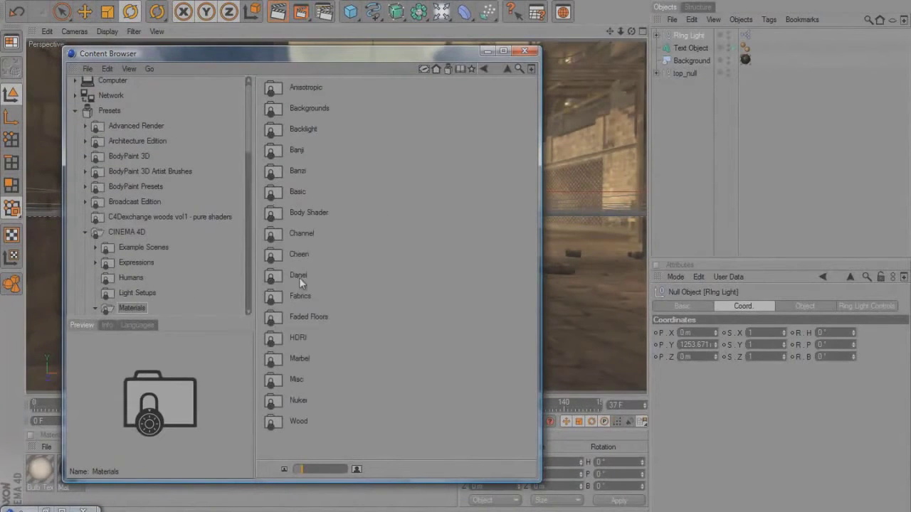
{"action": "double_click", "coordinate": [299, 276]}
{"action": "left_click", "coordinate": [299, 172]}
{"action": "left_click", "coordinate": [293, 235]}
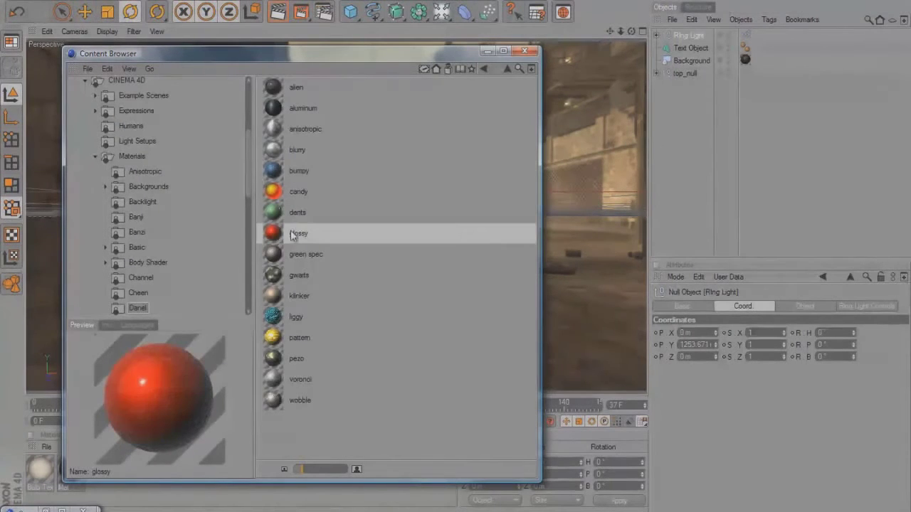
{"action": "double_click", "coordinate": [294, 235]}
{"action": "left_click", "coordinate": [525, 51]}
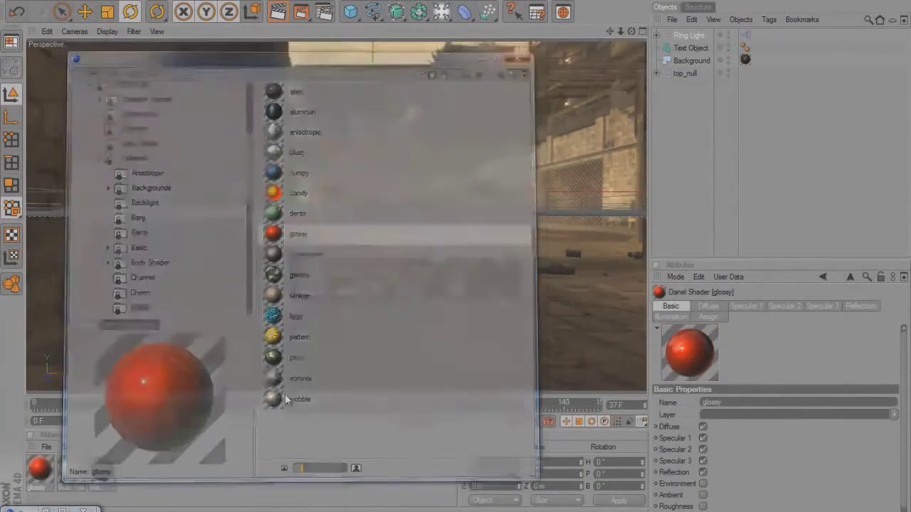
{"action": "left_click_drag", "start_coordinate": [37, 468], "coordinate": [695, 49]}
{"action": "left_click", "coordinate": [705, 114]}
Step: Add the Ambient Occlusion and Global Illumination effects to the render settings
{"action": "left_click", "coordinate": [324, 12]}
{"action": "left_click", "coordinate": [111, 197]}
{"action": "left_click", "coordinate": [134, 242]}
{"action": "left_click", "coordinate": [111, 197]}
{"action": "left_click", "coordinate": [153, 228]}
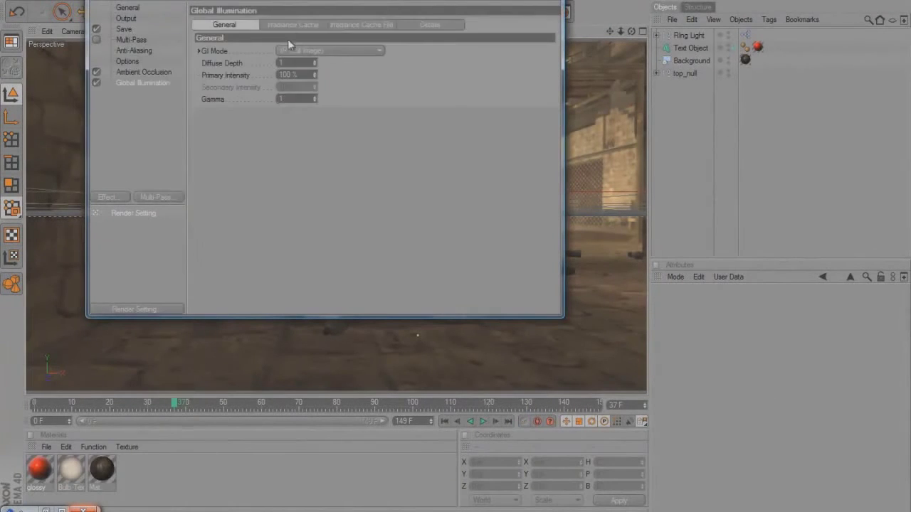
Step: For the render's save location, create a folder named lessontext in the user's home folder and open it
{"action": "left_click", "coordinate": [307, 50]}
{"action": "left_click", "coordinate": [302, 52]}
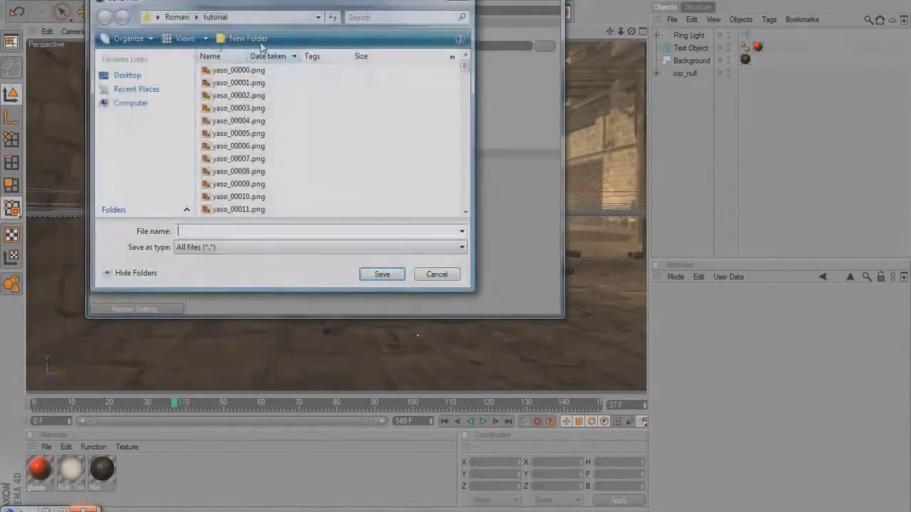
{"action": "left_click", "coordinate": [177, 16]}
{"action": "right_click", "coordinate": [391, 103]}
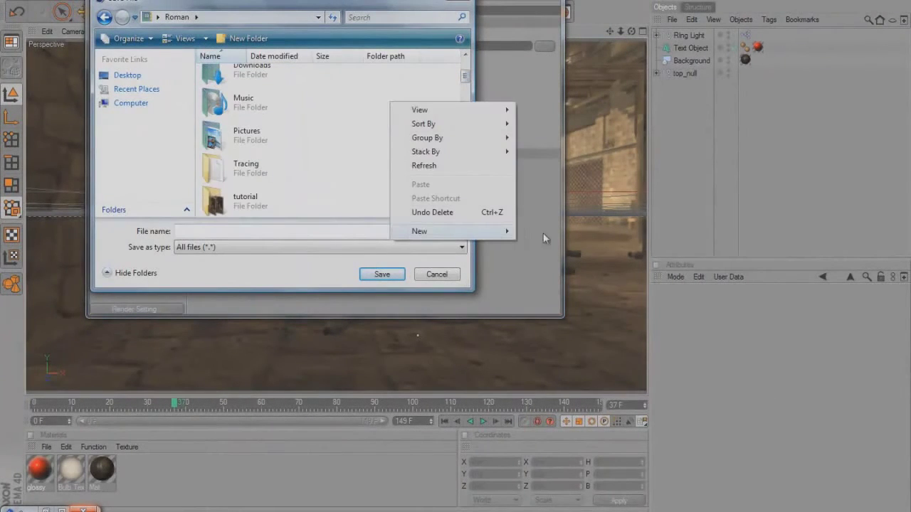
{"action": "mouse_move", "coordinate": [498, 232]}
{"action": "left_click", "coordinate": [529, 233]}
{"action": "key", "text": "BackSpace"}
{"action": "type", "text": "tu"}
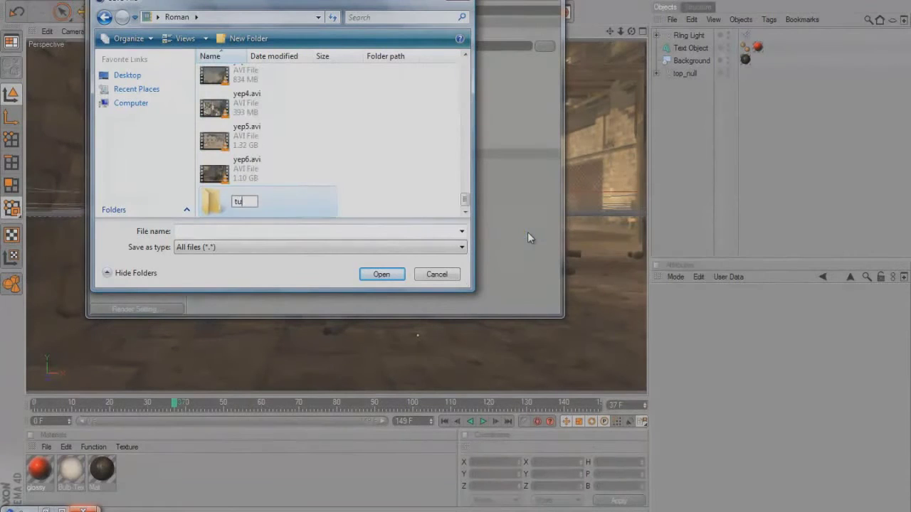
{"action": "key", "text": "BackSpace"}
{"action": "key", "text": "BackSpace"}
{"action": "type", "text": "lessontext"}
{"action": "key", "text": "Return"}
{"action": "key", "text": "Return"}
Step: Name the render output file text and set its format to PNG
{"action": "left_click", "coordinate": [429, 232]}
{"action": "type", "text": "text"}
{"action": "key", "text": "Return"}
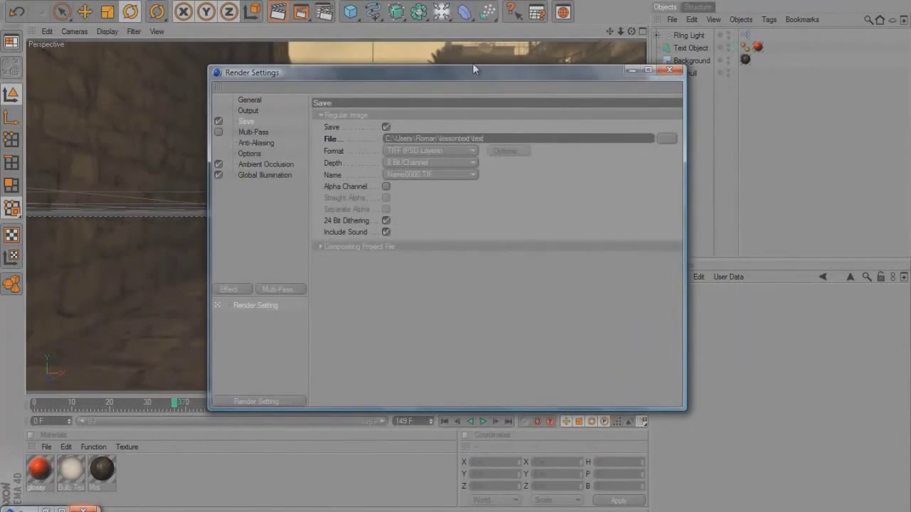
{"action": "left_click_drag", "start_coordinate": [477, 70], "coordinate": [569, 29]}
{"action": "left_click", "coordinate": [498, 112]}
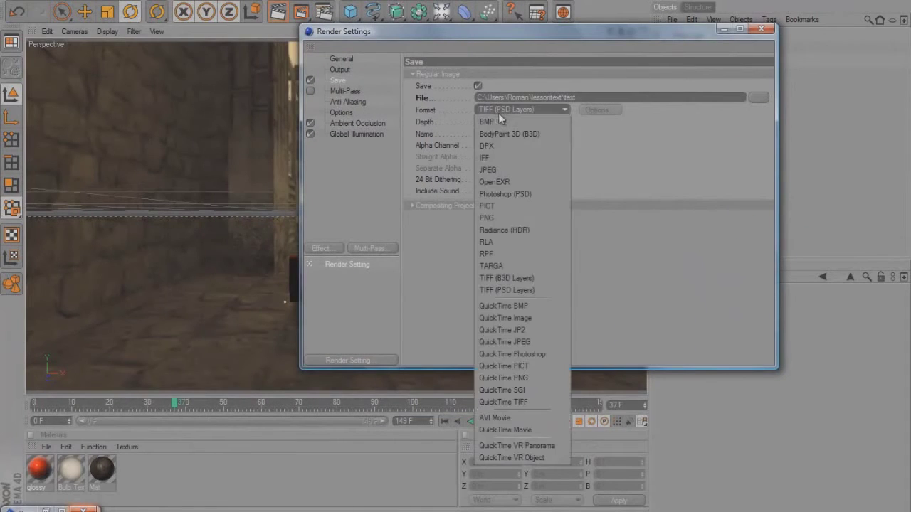
{"action": "left_click", "coordinate": [498, 218]}
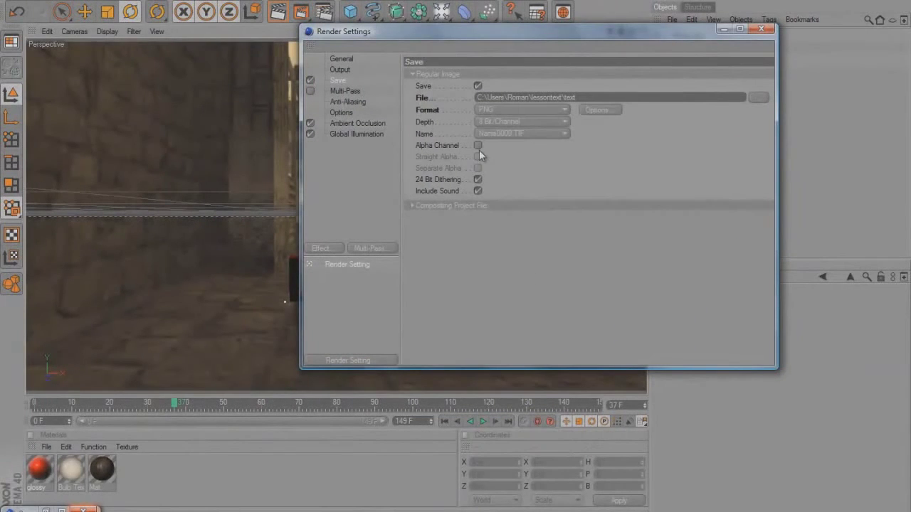
Step: Review the Ambient Occlusion options and the Global Illumination general and irradiance cache settings, including the stochastic samples choices
{"action": "left_click", "coordinate": [373, 126]}
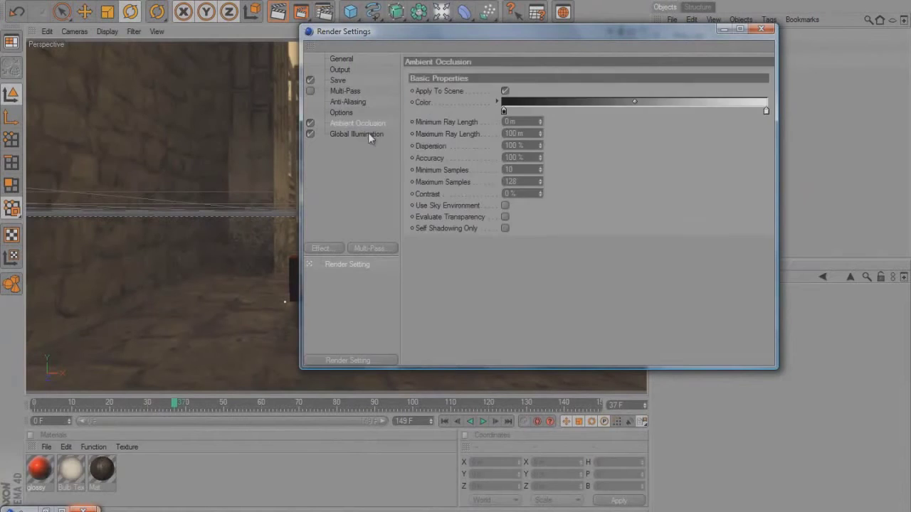
{"action": "left_click", "coordinate": [368, 136]}
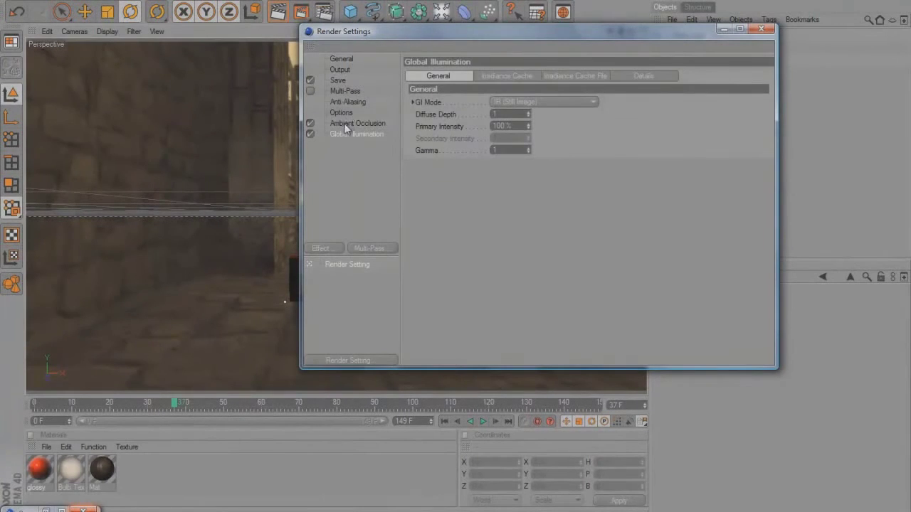
{"action": "left_click", "coordinate": [363, 124]}
{"action": "left_click", "coordinate": [358, 134]}
{"action": "left_click", "coordinate": [501, 77]}
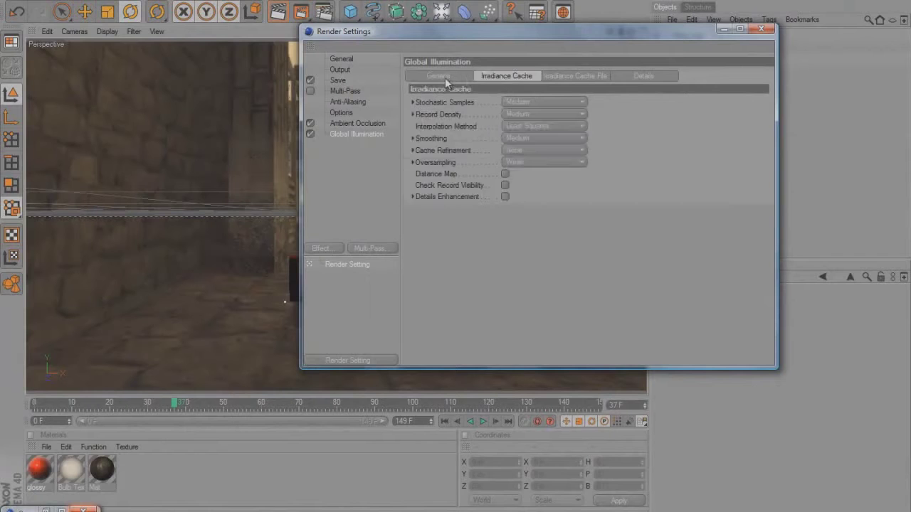
{"action": "left_click", "coordinate": [438, 77]}
{"action": "left_click", "coordinate": [366, 125]}
{"action": "left_click", "coordinate": [371, 134]}
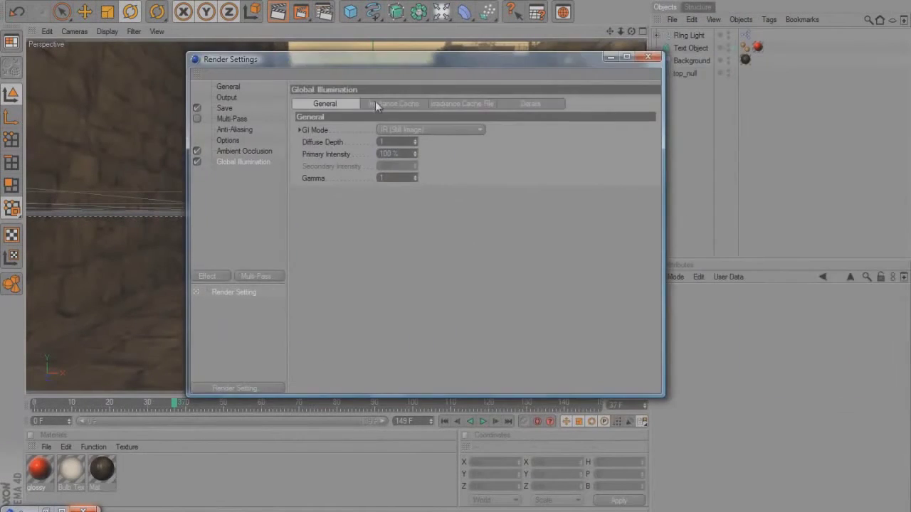
{"action": "left_click", "coordinate": [384, 104]}
{"action": "left_click", "coordinate": [332, 104]}
{"action": "left_click", "coordinate": [399, 104]}
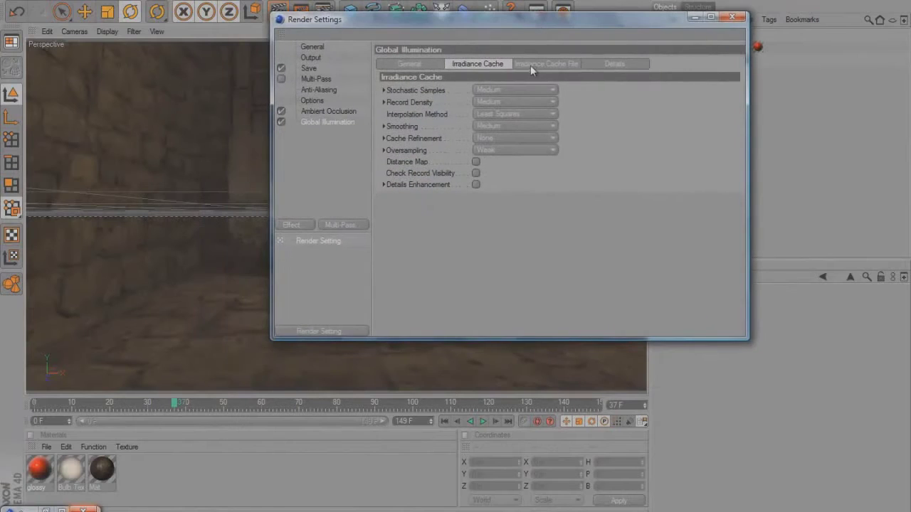
{"action": "left_click", "coordinate": [501, 91]}
{"action": "left_click", "coordinate": [519, 138]}
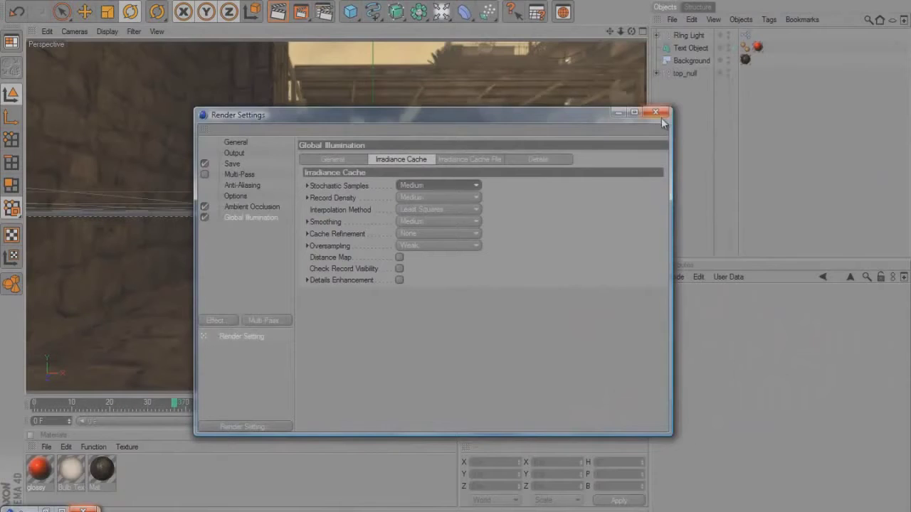
{"action": "left_click", "coordinate": [659, 115]}
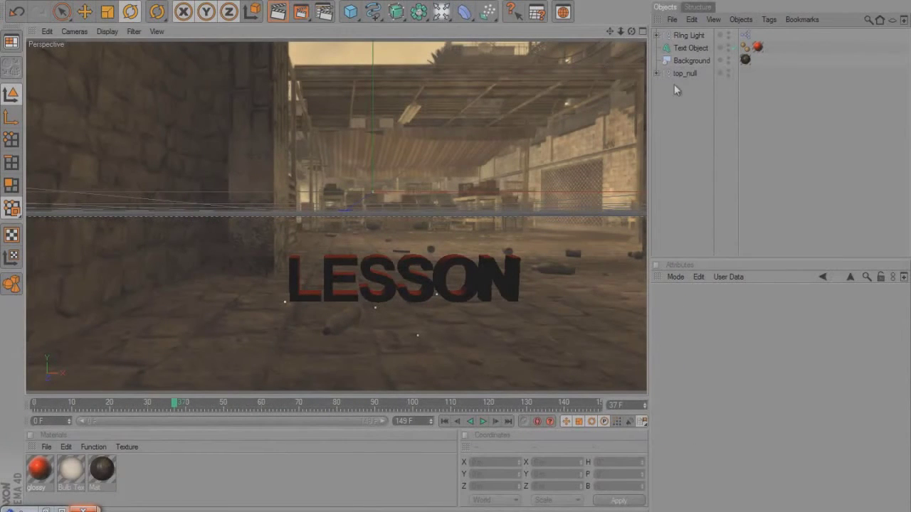
Step: Hide the Background object in the editor view and the render, and render the scene to the Picture Viewer
{"action": "left_click", "coordinate": [694, 40]}
{"action": "left_click", "coordinate": [695, 47]}
{"action": "left_click", "coordinate": [703, 61]}
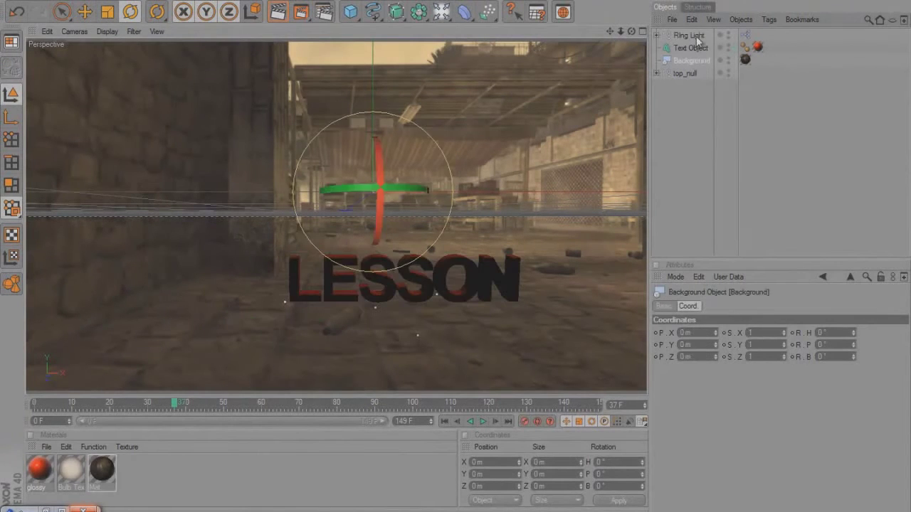
{"action": "left_click", "coordinate": [723, 58]}
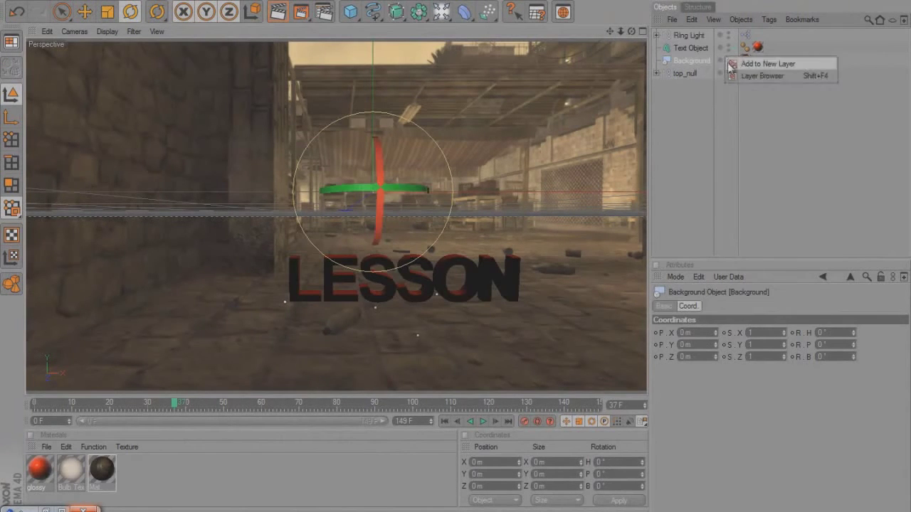
{"action": "left_click", "coordinate": [701, 59]}
{"action": "double_click", "coordinate": [729, 59]}
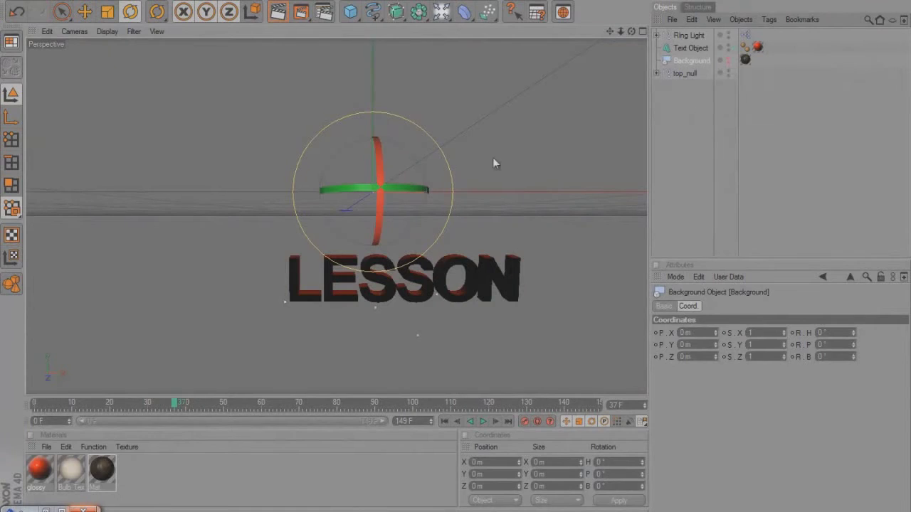
{"action": "left_click", "coordinate": [678, 174]}
{"action": "left_click", "coordinate": [701, 60]}
{"action": "left_click", "coordinate": [302, 13]}
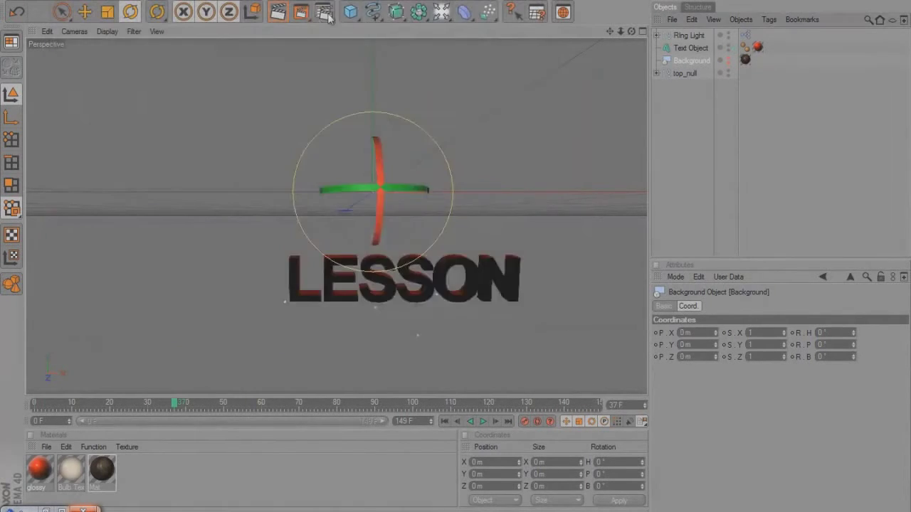
{"action": "left_click", "coordinate": [323, 12]}
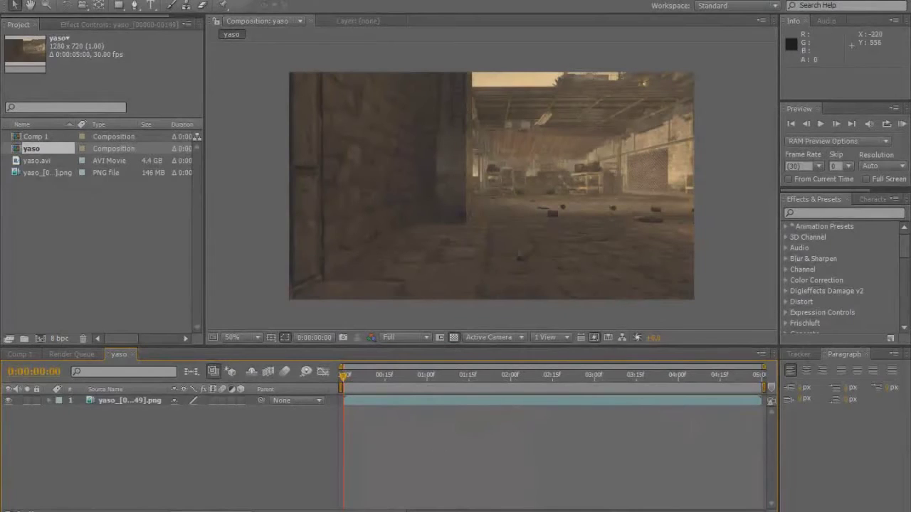
Step: Import the rendered text PNG sequence from the lessontext folder and place it above the footage in the yaso composition
{"action": "left_click", "coordinate": [10, 1]}
{"action": "mouse_move", "coordinate": [149, 200]}
{"action": "left_click", "coordinate": [246, 198]}
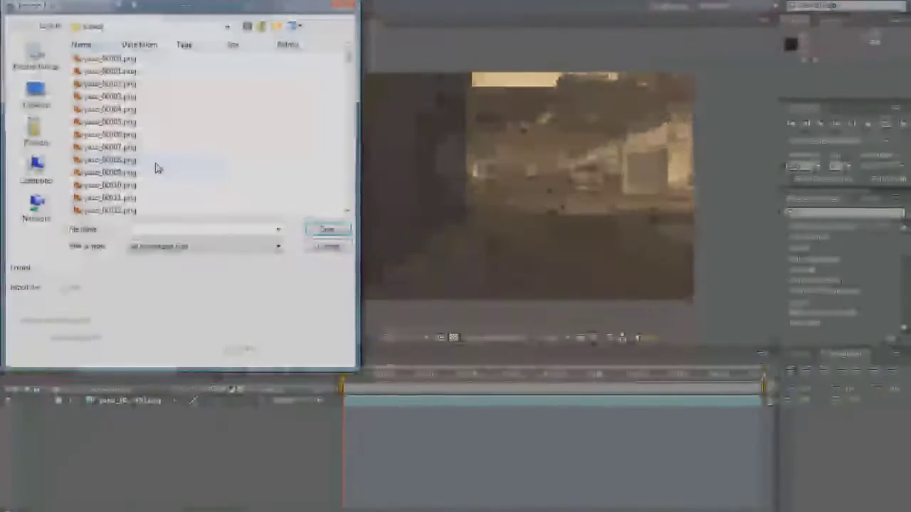
{"action": "left_click", "coordinate": [112, 87]}
{"action": "left_click", "coordinate": [129, 27]}
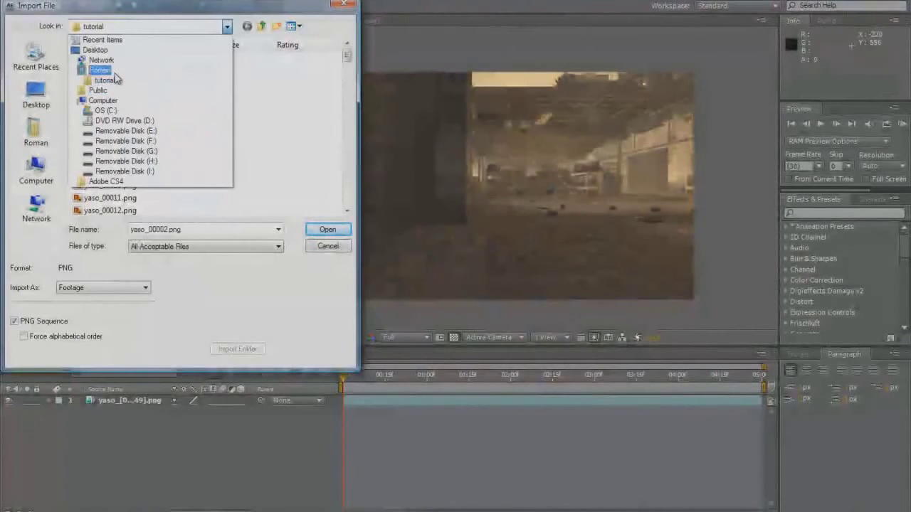
{"action": "left_click", "coordinate": [114, 72]}
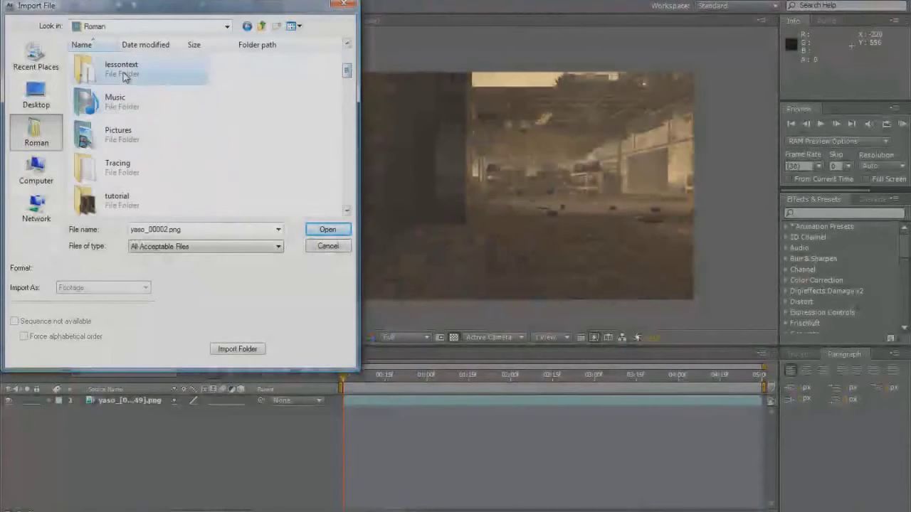
{"action": "double_click", "coordinate": [123, 69]}
{"action": "left_click", "coordinate": [93, 78]}
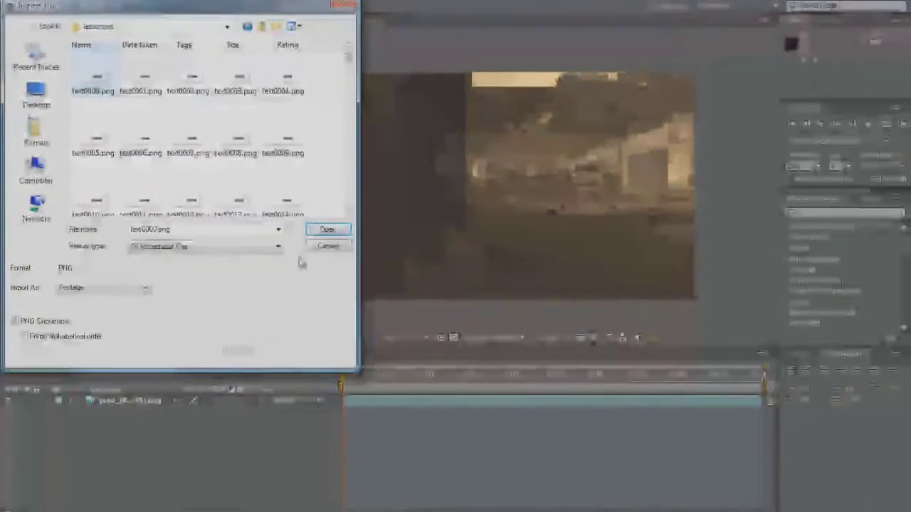
{"action": "left_click", "coordinate": [327, 229]}
{"action": "left_click_drag", "start_coordinate": [54, 149], "coordinate": [158, 401]}
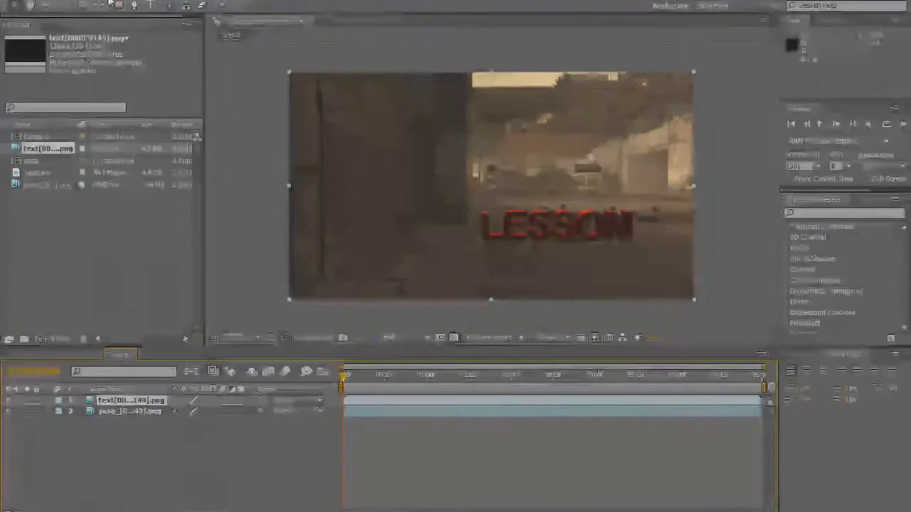
Step: Try the CC Toner effect on the text layer and remove it
{"action": "left_click", "coordinate": [144, 6]}
{"action": "mouse_move", "coordinate": [203, 86]}
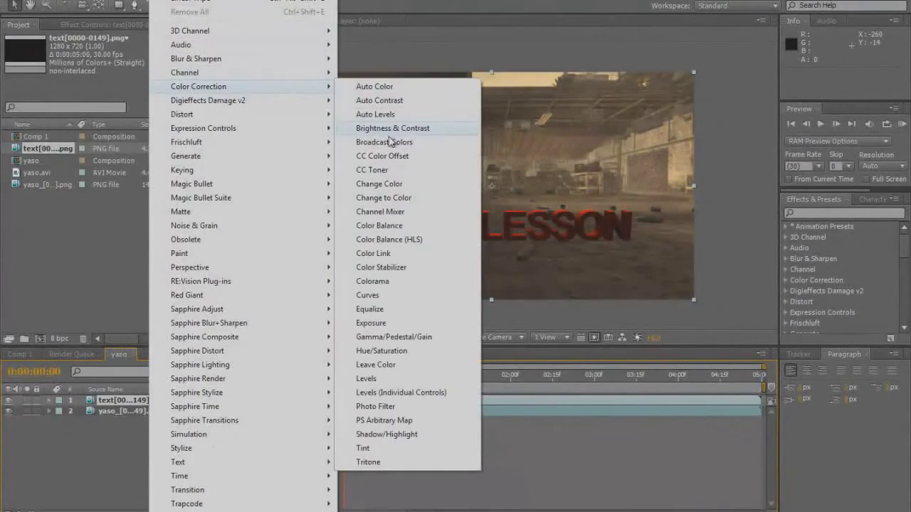
{"action": "left_click", "coordinate": [387, 169]}
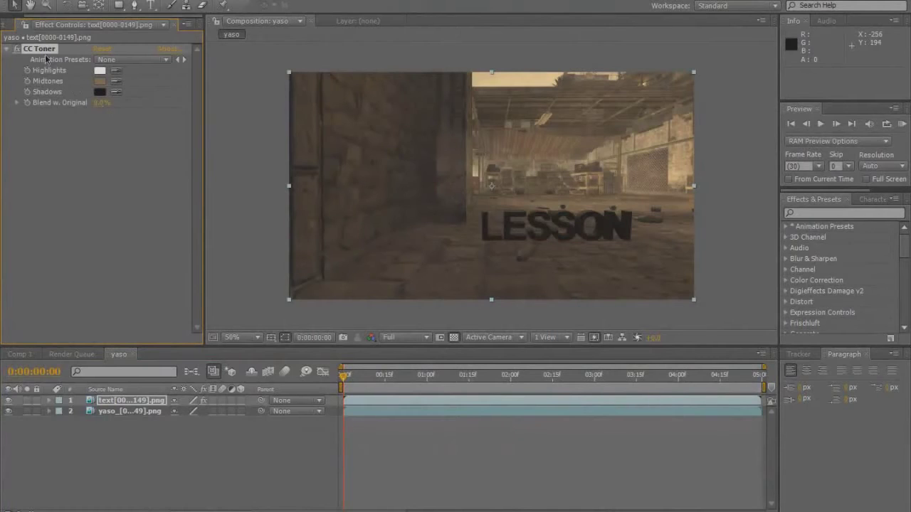
{"action": "key", "text": "Delete"}
Step: Scrub through the composition to check how the LESSON text follows the camera movement in the footage
{"action": "left_click", "coordinate": [411, 376]}
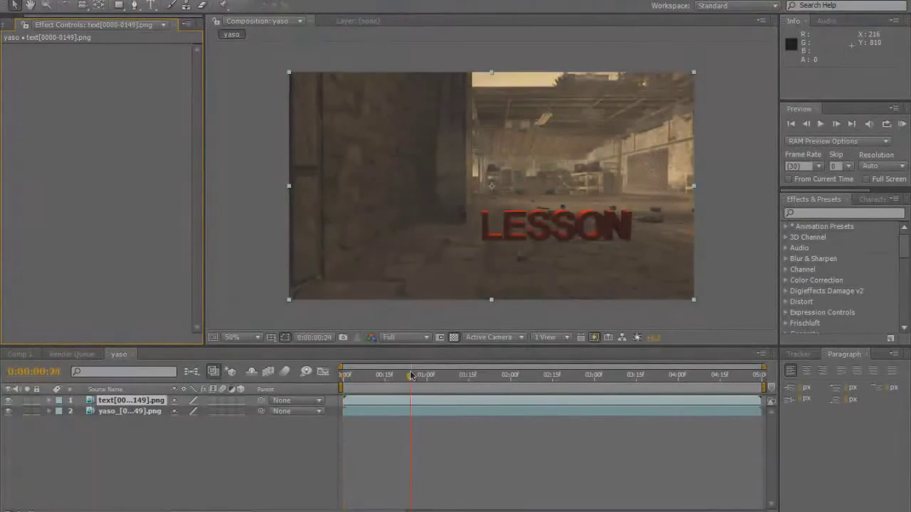
{"action": "left_click_drag", "start_coordinate": [411, 375], "coordinate": [443, 375]}
{"action": "left_click", "coordinate": [572, 377]}
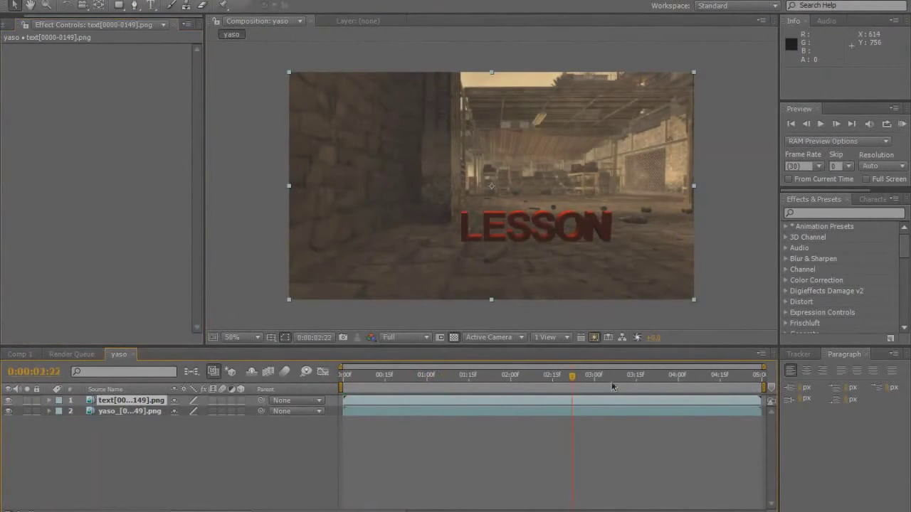
{"action": "key", "text": "space"}
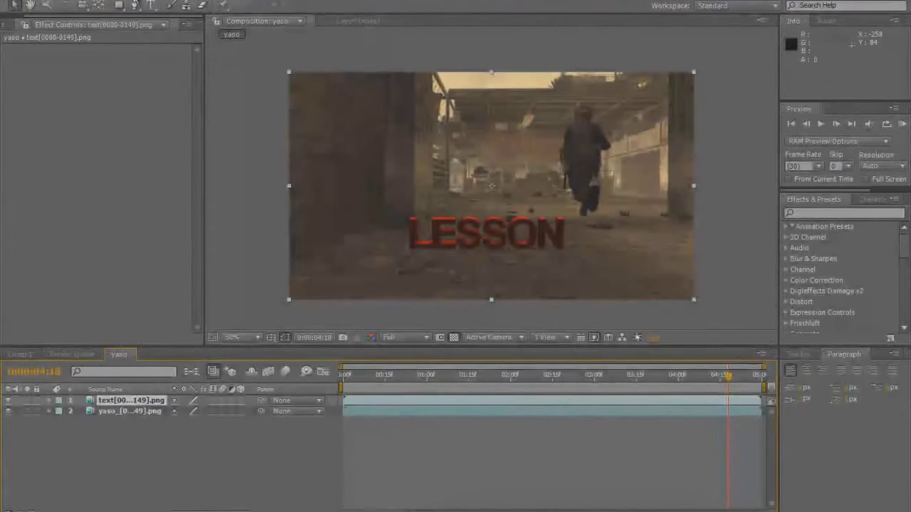
{"action": "left_click", "coordinate": [845, 213]}
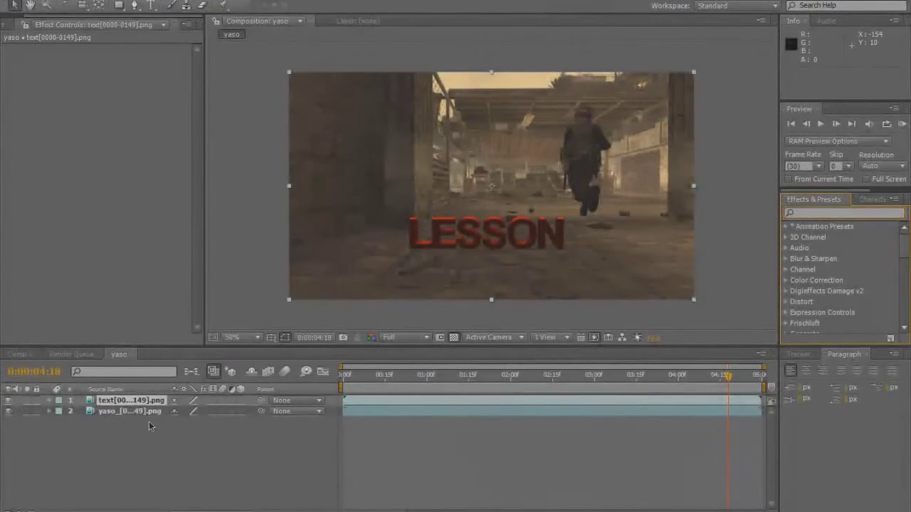
{"action": "left_click", "coordinate": [150, 426]}
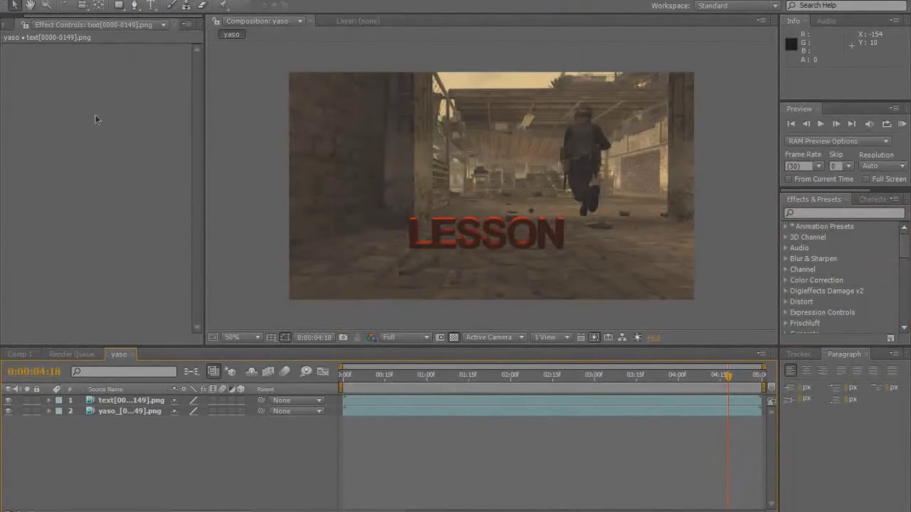
Step: Apply a Gaussian Blur to the text layer with a blurriness of 1
{"action": "left_click", "coordinate": [131, 401]}
{"action": "left_click", "coordinate": [161, 1]}
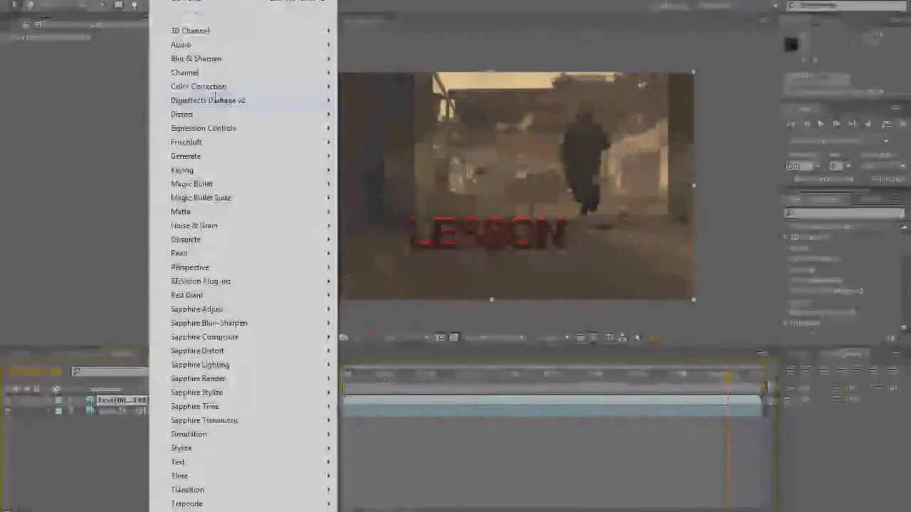
{"action": "mouse_move", "coordinate": [225, 61]}
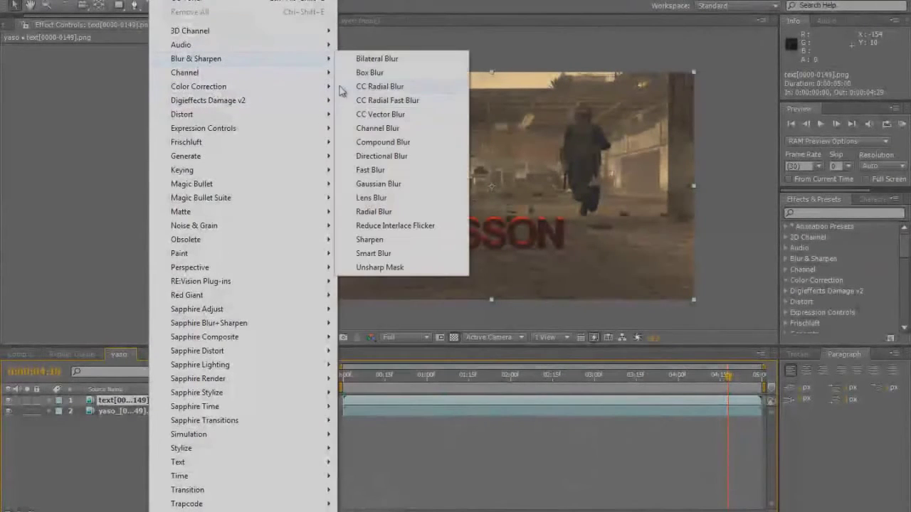
{"action": "left_click", "coordinate": [376, 184]}
{"action": "left_click", "coordinate": [105, 71]}
{"action": "type", "text": "1"}
{"action": "key", "text": "Return"}
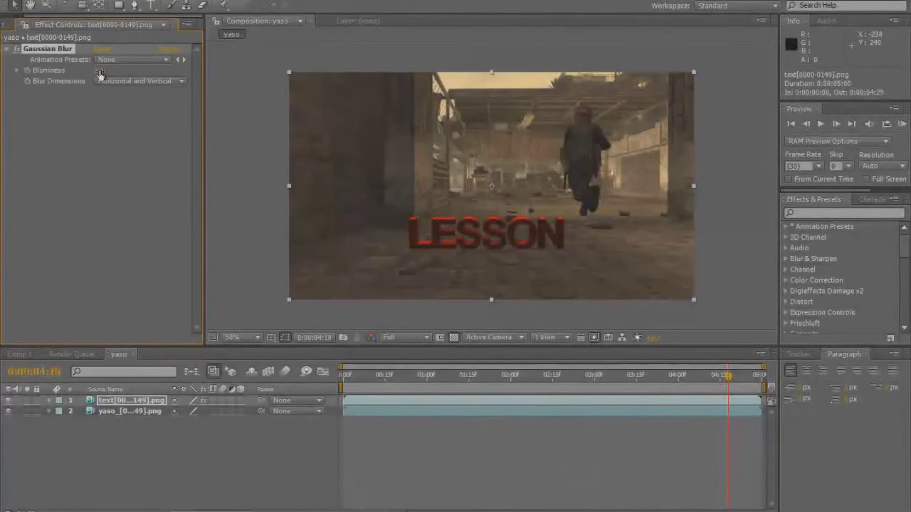
{"action": "left_click", "coordinate": [401, 439]}
{"action": "left_click", "coordinate": [77, 145]}
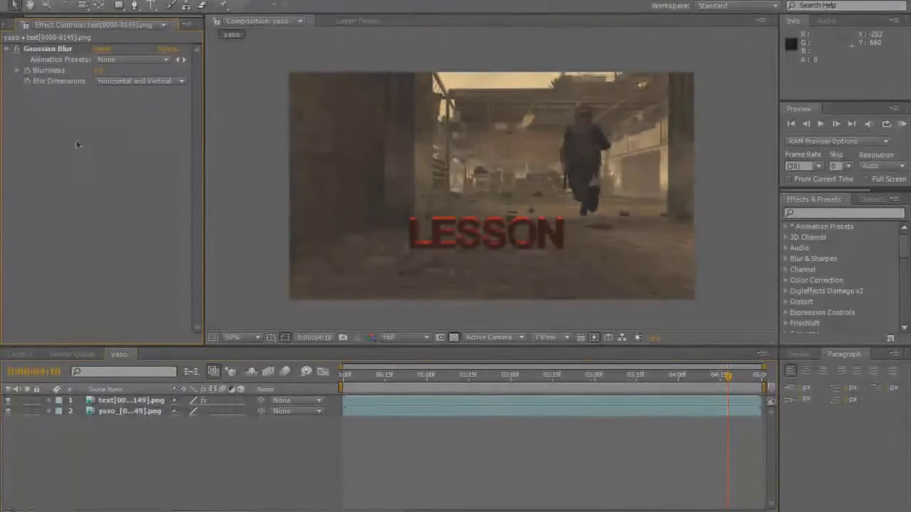
{"action": "left_click", "coordinate": [5, 47]}
Step: Add a Hue/Saturation effect to the text layer with Master Hue +337° and Master Saturation -100
{"action": "left_click", "coordinate": [127, 401]}
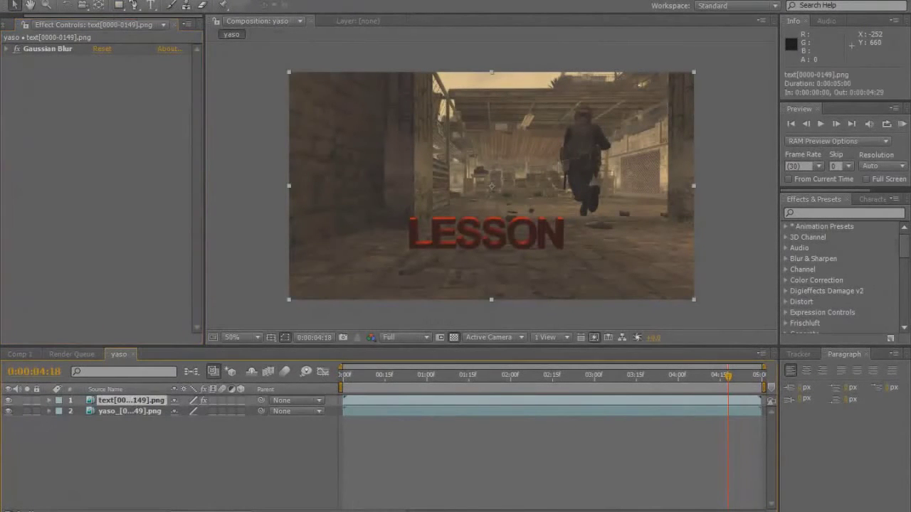
{"action": "left_click", "coordinate": [134, 2]}
{"action": "mouse_move", "coordinate": [212, 88]}
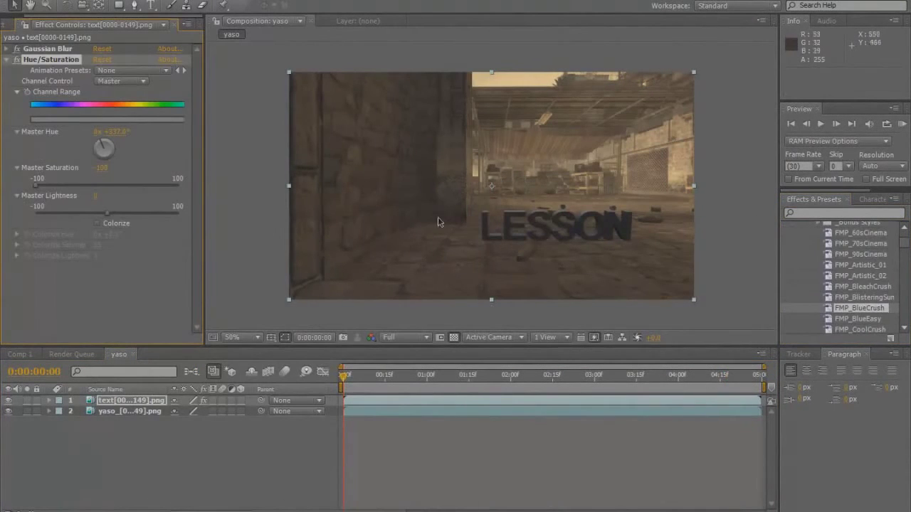
{"action": "left_click", "coordinate": [6, 60]}
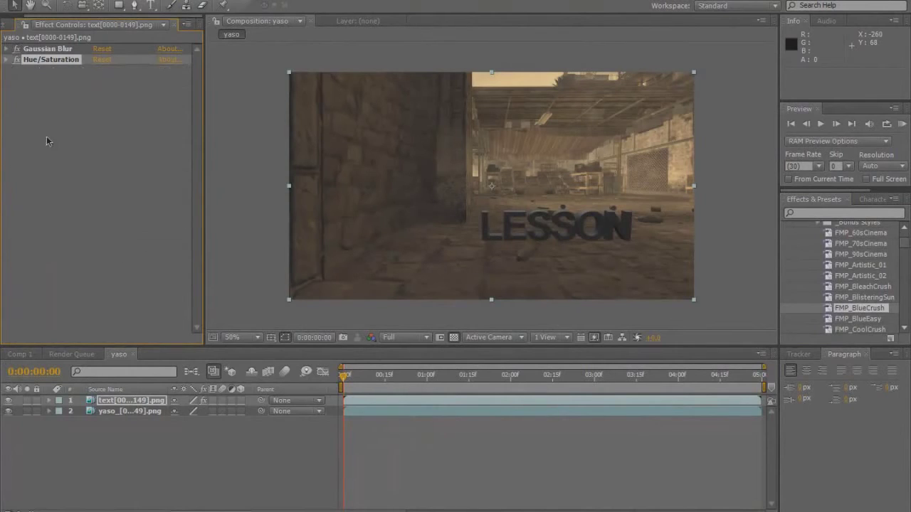
{"action": "left_click", "coordinate": [128, 401]}
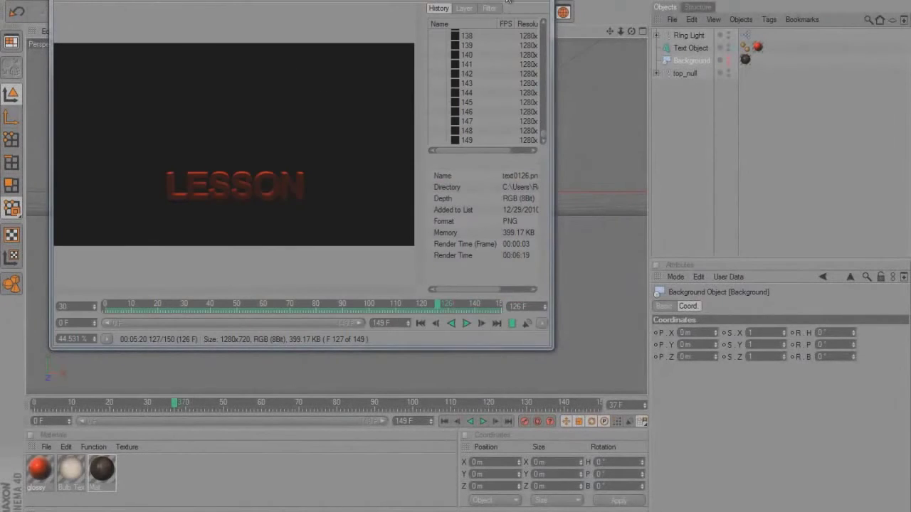
Step: In Cinema 4D, set the Picture Viewer aside and review the glossy material's Diffuse and Specular 1 settings
{"action": "left_click", "coordinate": [508, 2]}
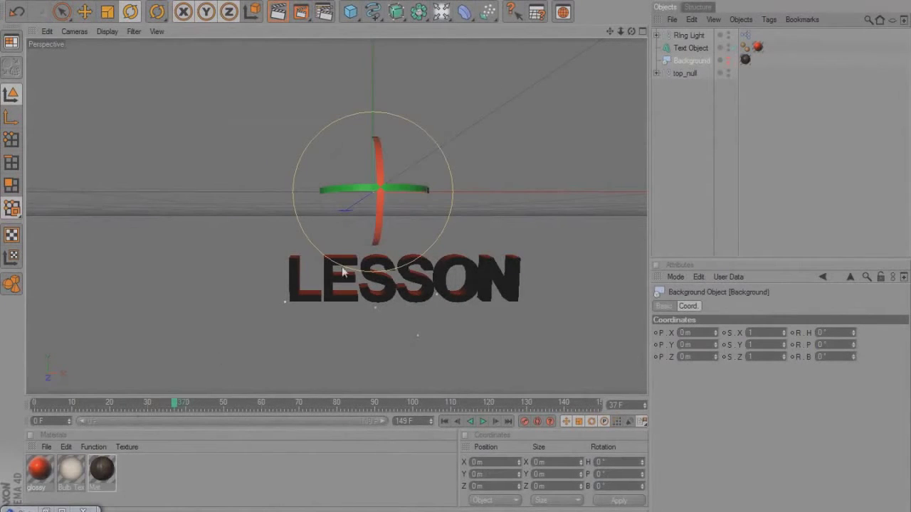
{"action": "double_click", "coordinate": [39, 469]}
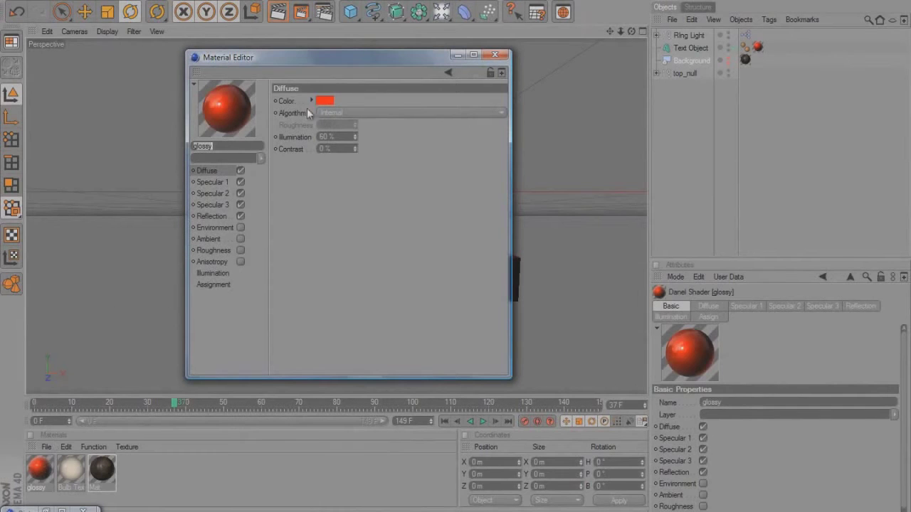
{"action": "left_click", "coordinate": [222, 182]}
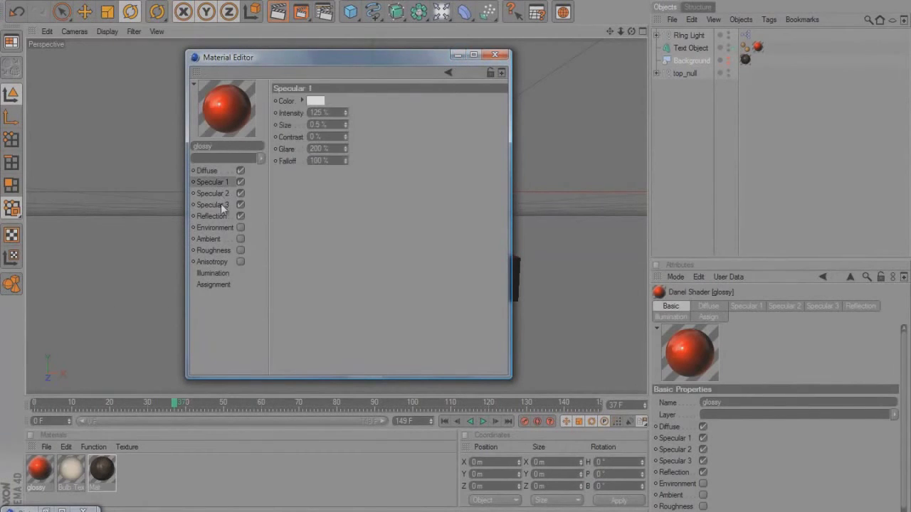
{"action": "left_click", "coordinate": [495, 55]}
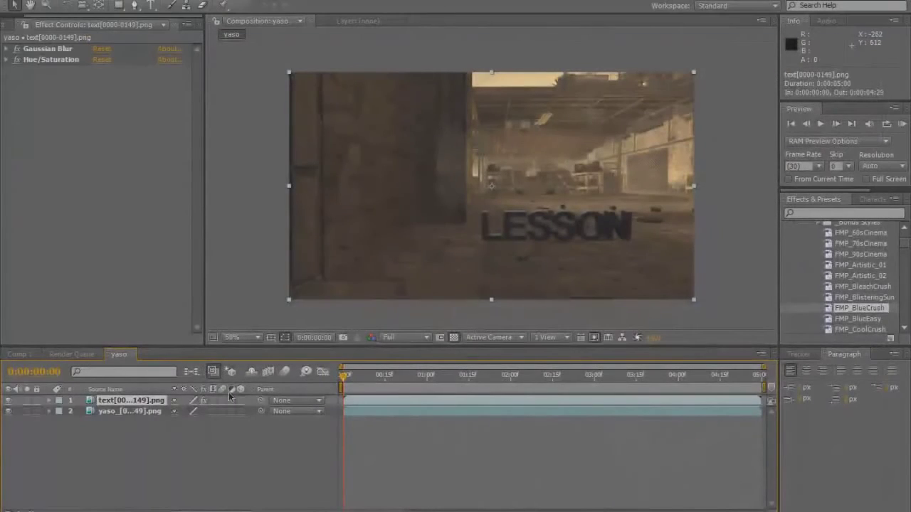
Step: In After Effects, duplicate the text layer
{"action": "left_click", "coordinate": [395, 473]}
{"action": "left_click", "coordinate": [124, 402]}
{"action": "left_click", "coordinate": [30, 0]}
{"action": "left_click", "coordinate": [80, 127]}
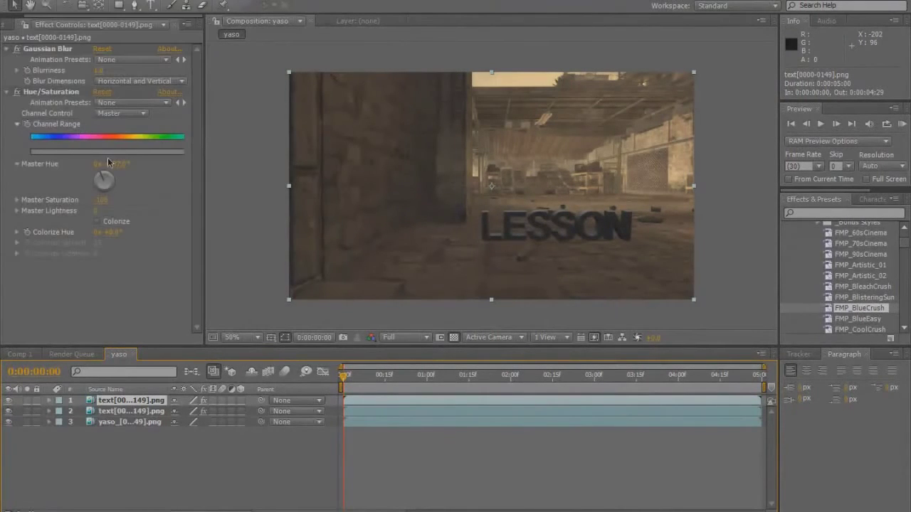
Step: Apply a Fill effect to the upper text copy and set its color to black (000000)
{"action": "left_click", "coordinate": [135, 2]}
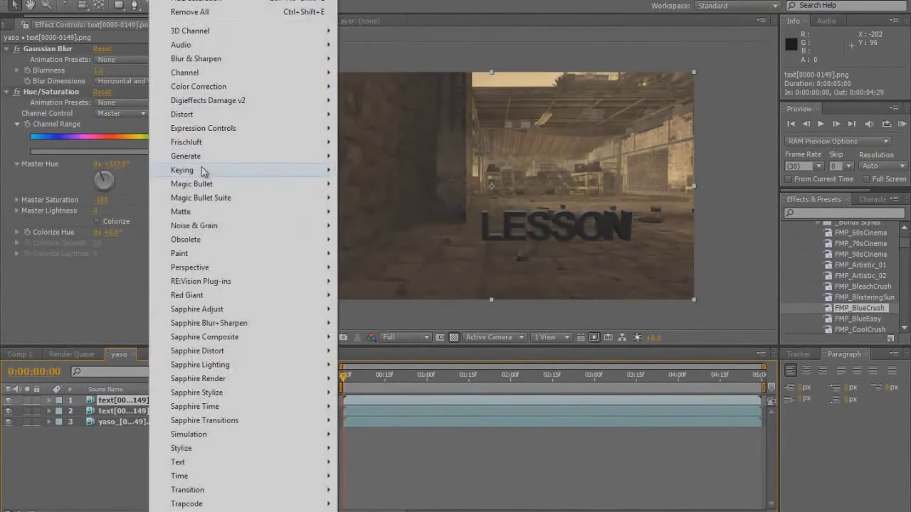
{"action": "mouse_move", "coordinate": [207, 156]}
{"action": "left_click", "coordinate": [378, 350]}
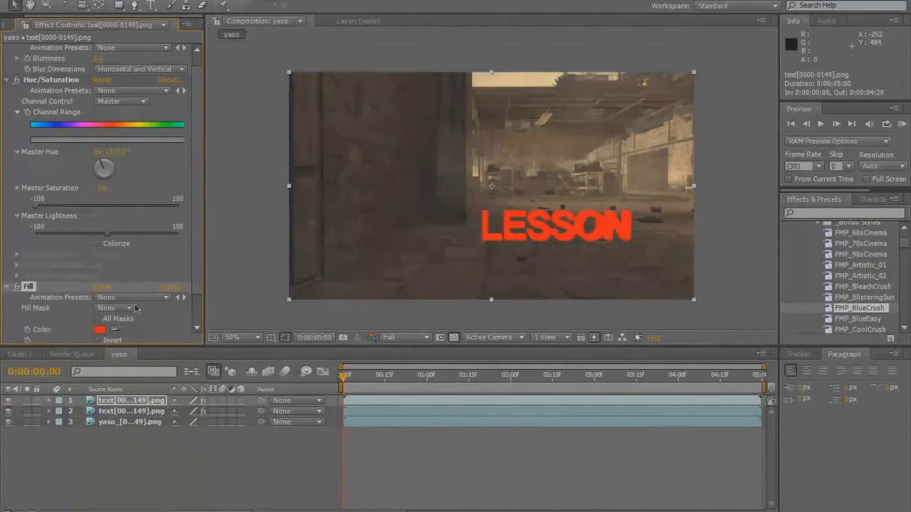
{"action": "left_click", "coordinate": [102, 332]}
{"action": "left_click_drag", "start_coordinate": [638, 374], "coordinate": [692, 446]}
{"action": "left_click", "coordinate": [804, 290]}
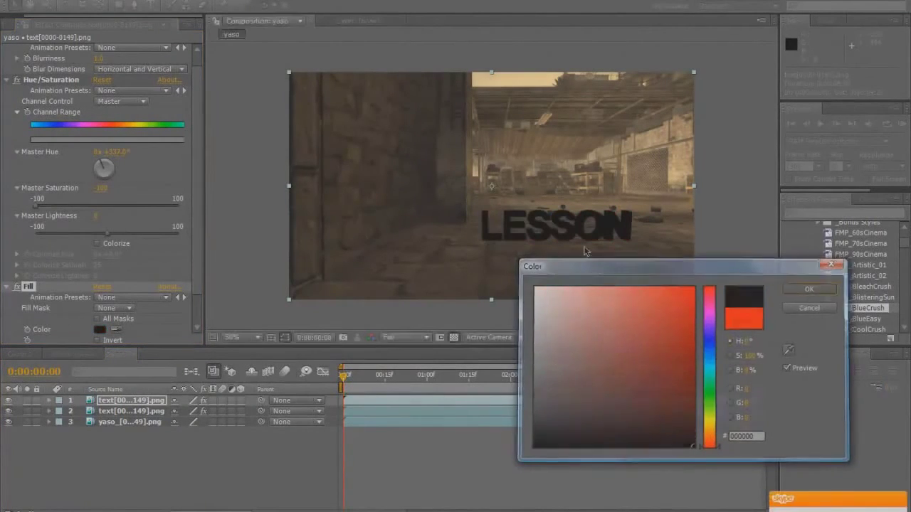
Step: Raise the Gaussian Blur blurriness on the black text copy to about 55.1
{"action": "left_click", "coordinate": [160, 0]}
{"action": "mouse_move", "coordinate": [226, 62]}
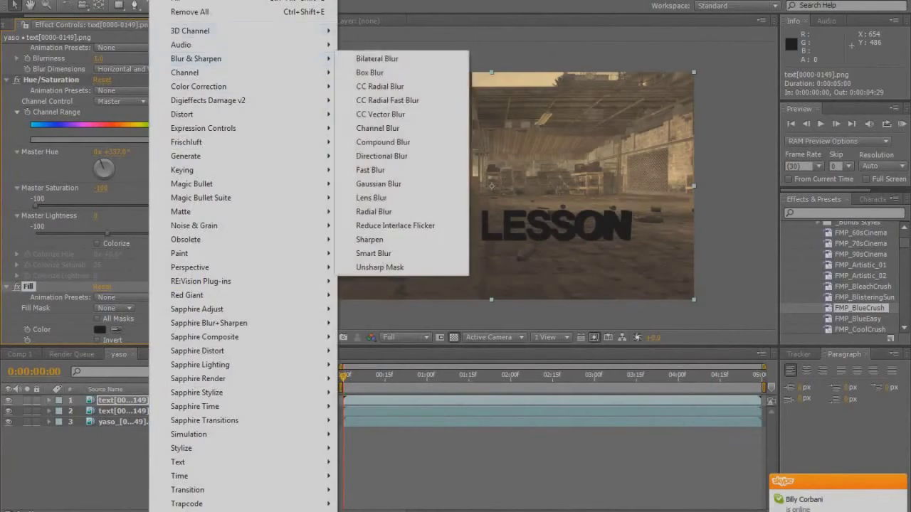
{"action": "left_click", "coordinate": [378, 169]}
{"action": "left_click_drag", "start_coordinate": [199, 137], "coordinate": [197, 124]}
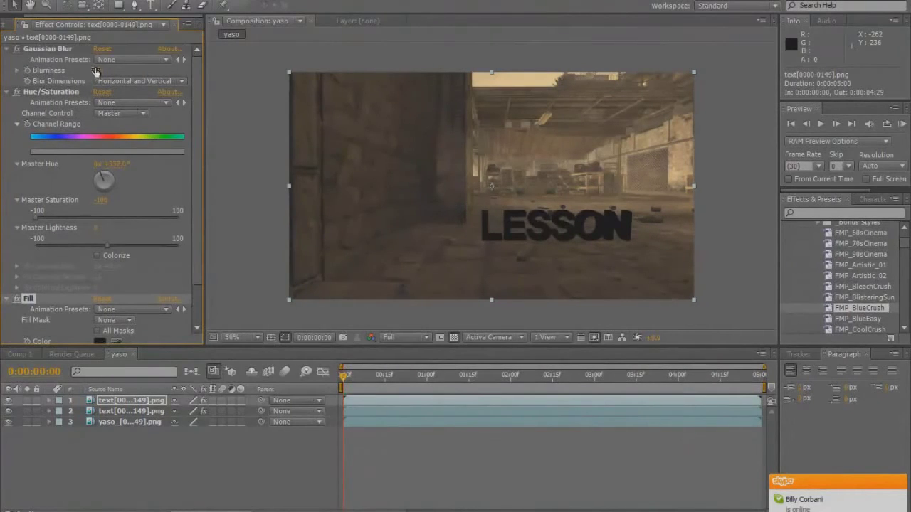
{"action": "left_click_drag", "start_coordinate": [98, 71], "coordinate": [365, 90]}
{"action": "left_click_drag", "start_coordinate": [488, 104], "coordinate": [472, 111]}
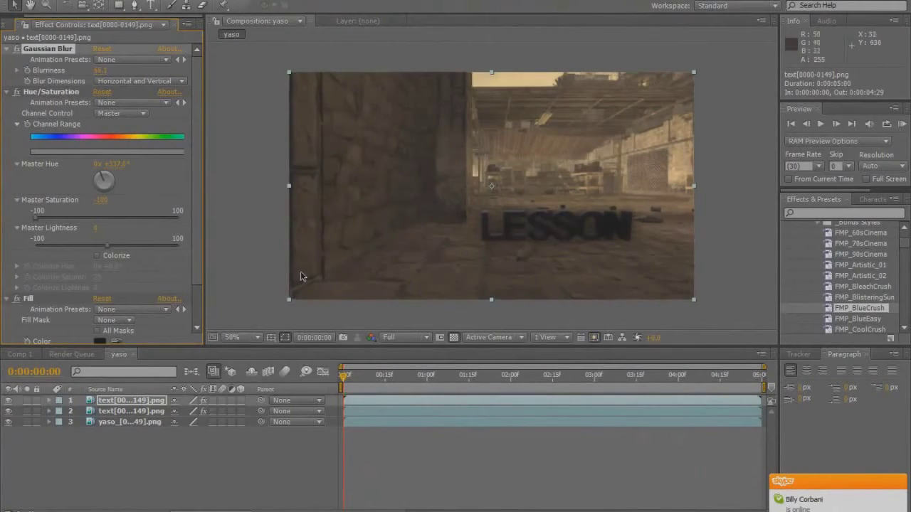
Step: Move the blurred black copy beneath the text and lay it flat on the floor as a 3D layer at position 625, 463.4, 0
{"action": "left_click", "coordinate": [159, 402]}
{"action": "left_click", "coordinate": [163, 413]}
{"action": "left_click", "coordinate": [241, 411]}
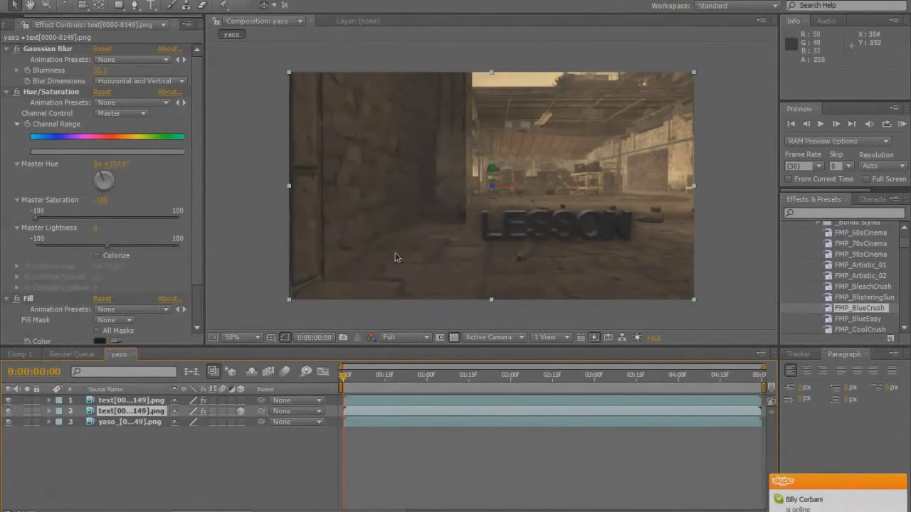
{"action": "left_click_drag", "start_coordinate": [505, 188], "coordinate": [563, 236]}
Step: Lower the shadow layer's opacity to about 59% and scrub through the composition to check the shadow
{"action": "left_click", "coordinate": [50, 411]}
{"action": "left_click", "coordinate": [60, 433]}
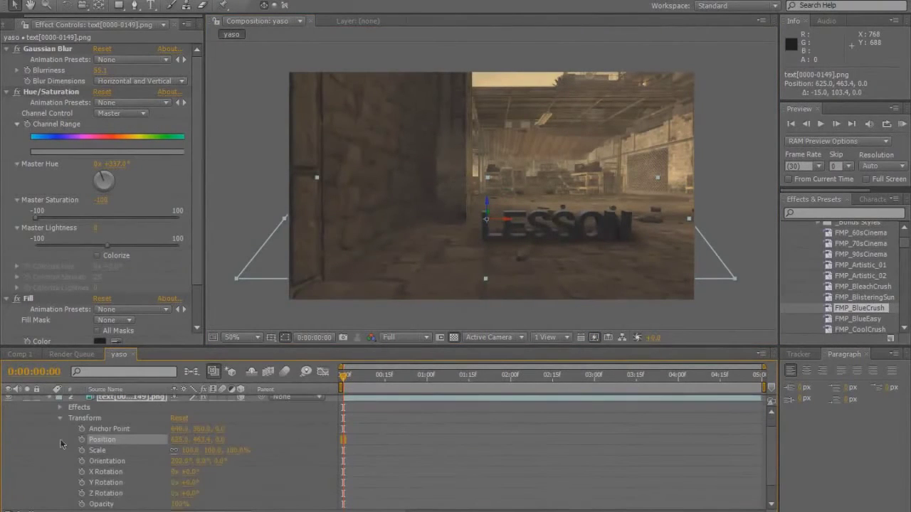
{"action": "left_click_drag", "start_coordinate": [176, 506], "coordinate": [227, 502]}
{"action": "left_click", "coordinate": [436, 465]}
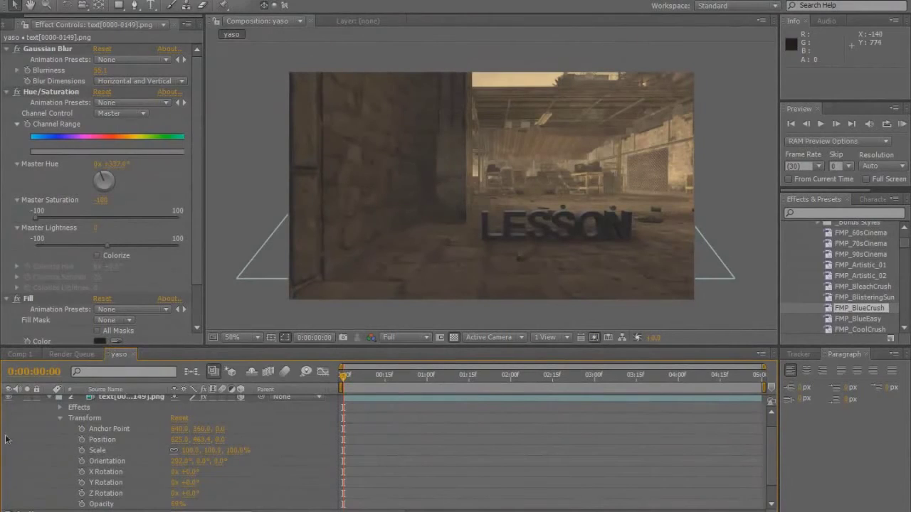
{"action": "left_click", "coordinate": [48, 400]}
{"action": "left_click_drag", "start_coordinate": [396, 377], "coordinate": [668, 381]}
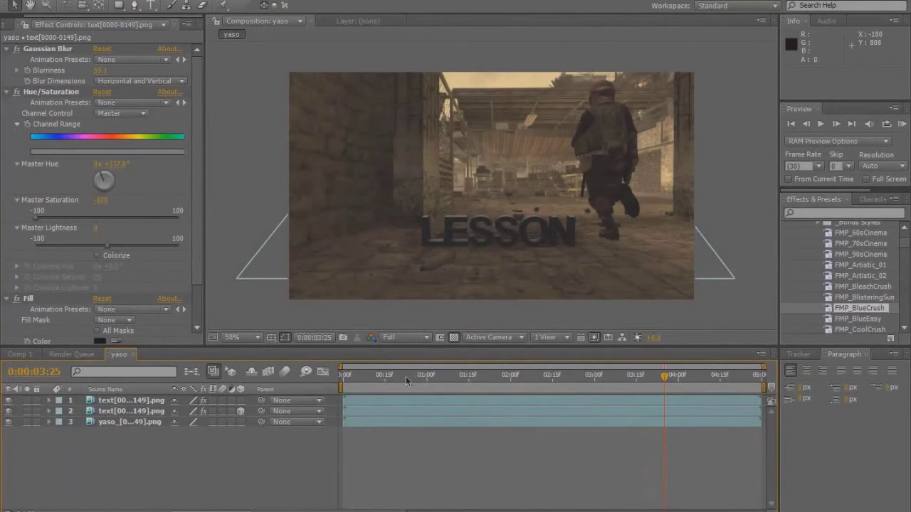
Step: Return to the first frame and collapse the Gaussian Blur, Hue/Saturation and Fill settings of the text layer
{"action": "key", "text": "Home"}
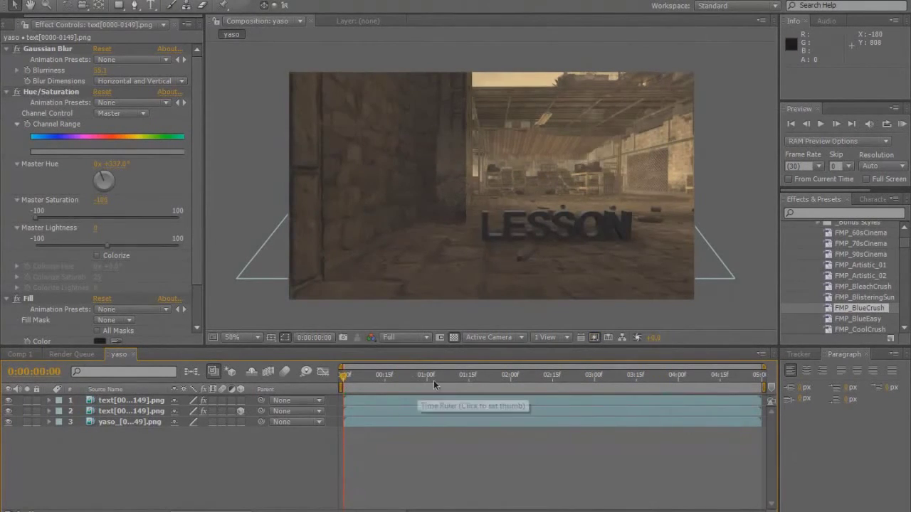
{"action": "left_click", "coordinate": [8, 92]}
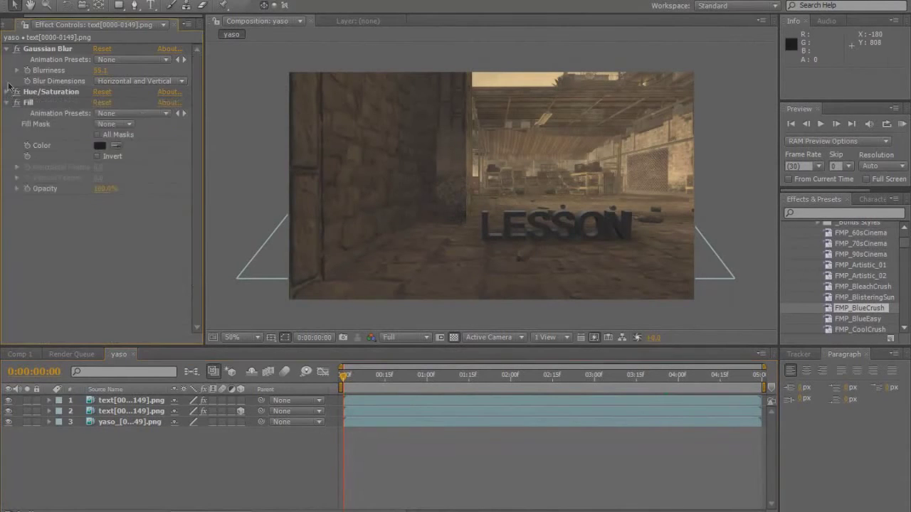
{"action": "left_click", "coordinate": [6, 49]}
{"action": "left_click", "coordinate": [6, 70]}
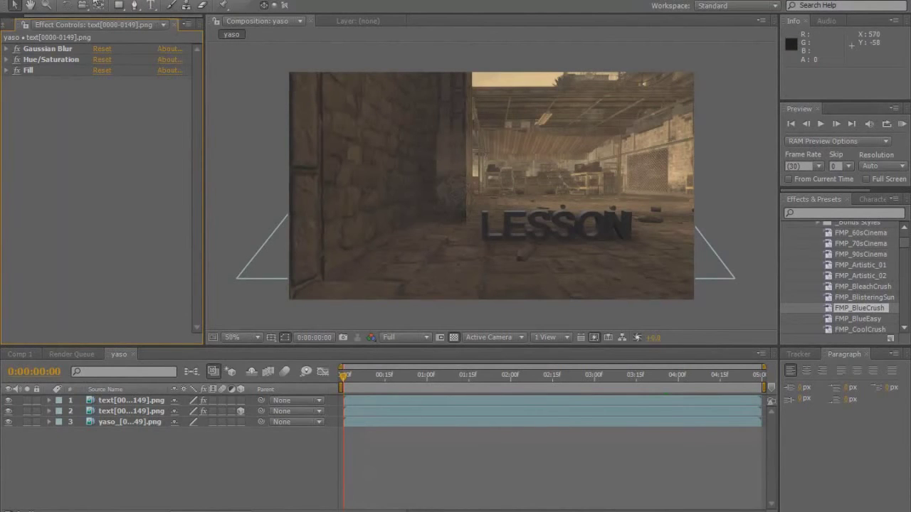
Step: Pre-compose the two text layers into a new composition named Text
{"action": "left_click", "coordinate": [117, 401]}
{"action": "left_click", "coordinate": [117, 412], "text": "shift"}
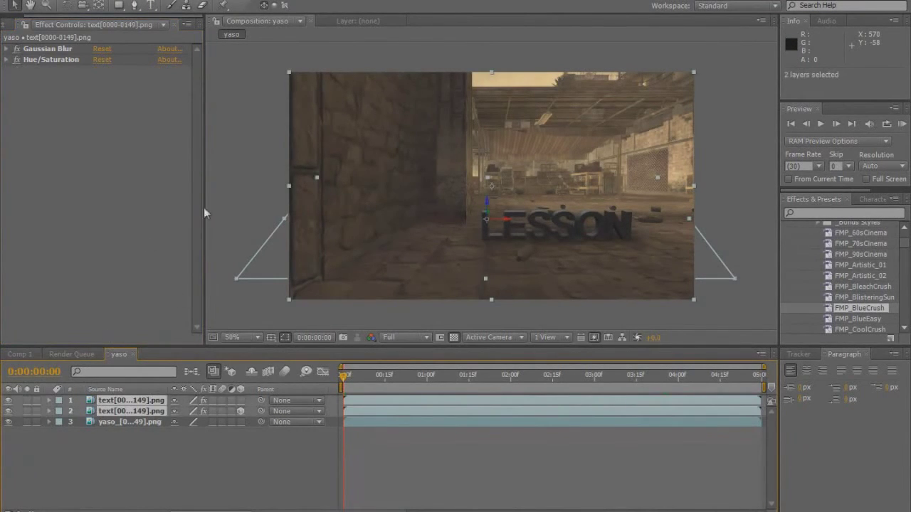
{"action": "right_click", "coordinate": [97, 411]}
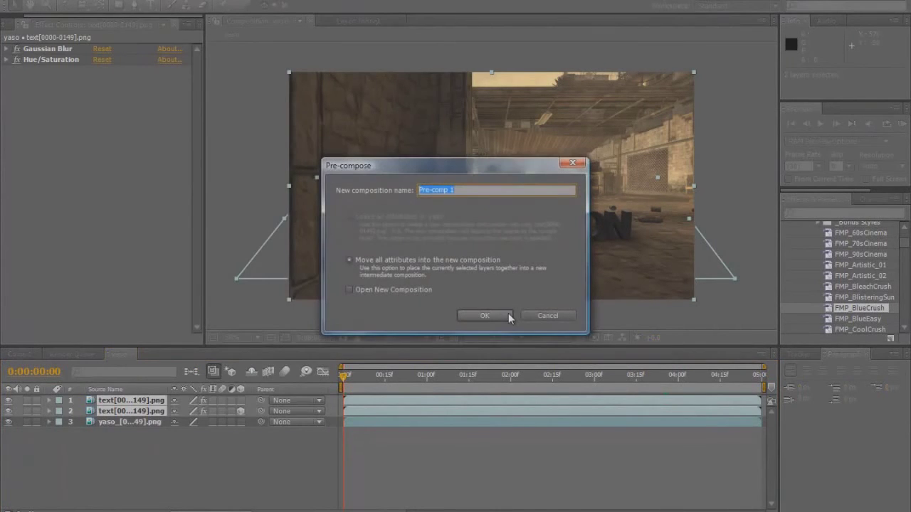
{"action": "key", "text": "BackSpace"}
{"action": "type", "text": "Text"}
{"action": "left_click", "coordinate": [508, 313]}
{"action": "left_click", "coordinate": [488, 439]}
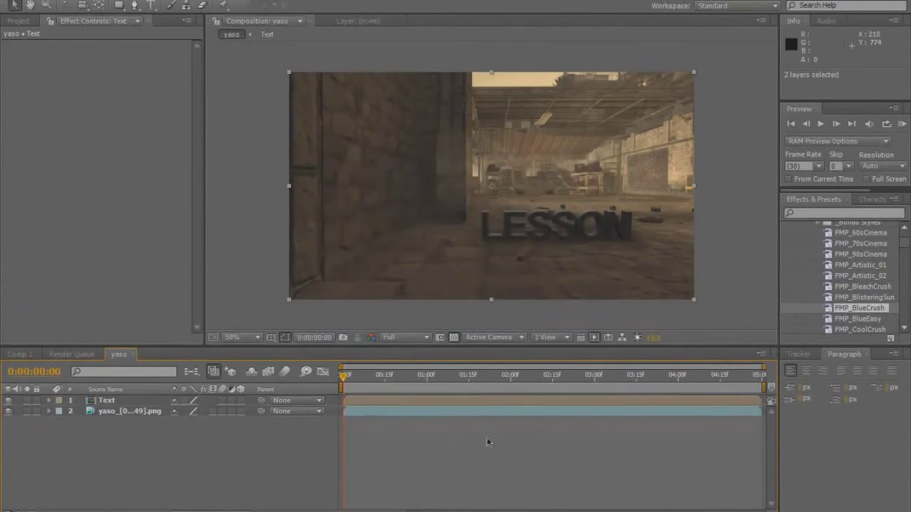
Step: Create a black solid at the composition's size above the Text layer
{"action": "left_click", "coordinate": [157, 413]}
{"action": "left_click", "coordinate": [382, 438]}
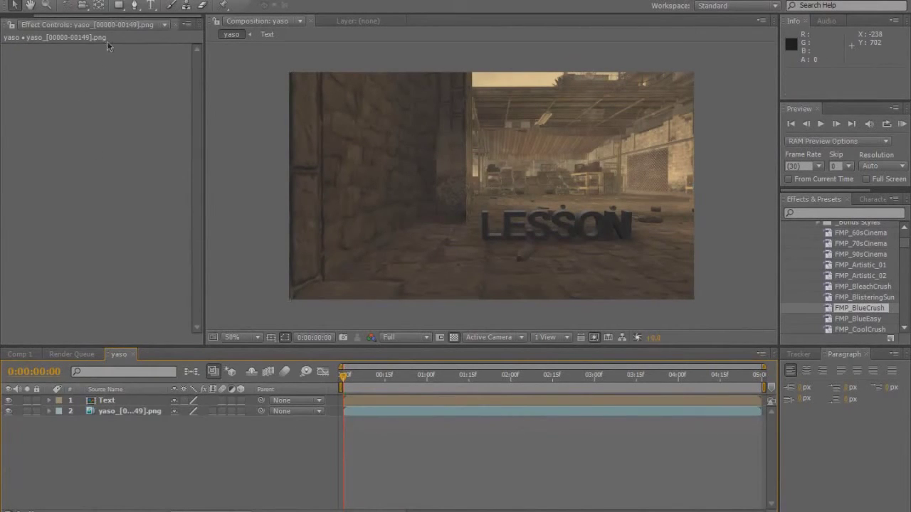
{"action": "left_click", "coordinate": [103, 0]}
{"action": "mouse_move", "coordinate": [121, 6]}
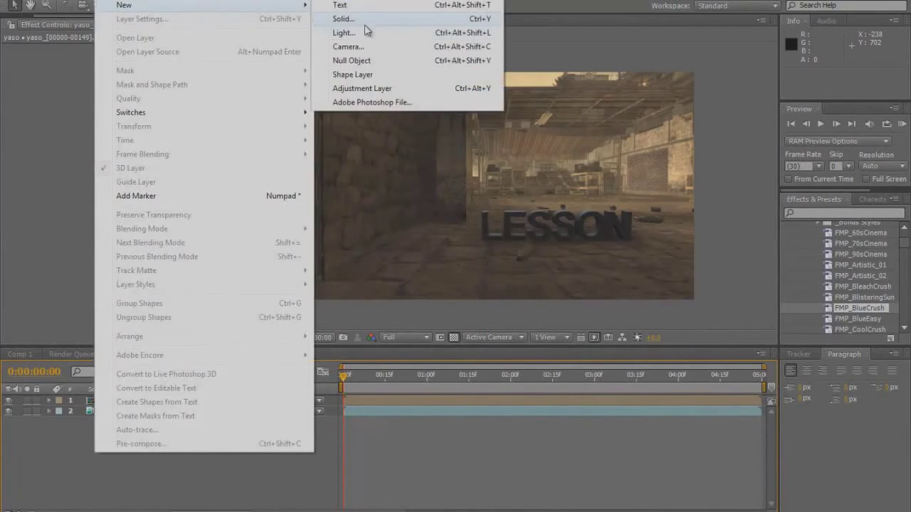
{"action": "left_click", "coordinate": [366, 28]}
{"action": "left_click", "coordinate": [183, 306]}
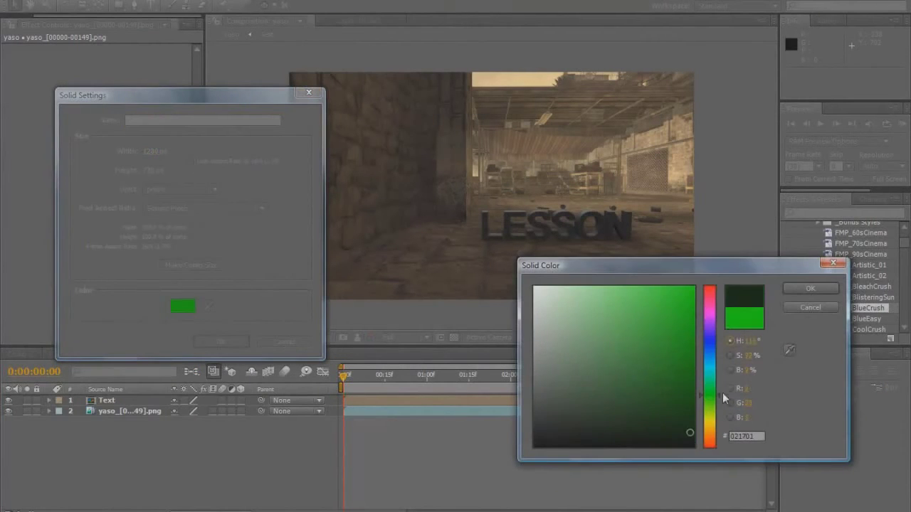
{"action": "left_click", "coordinate": [811, 288]}
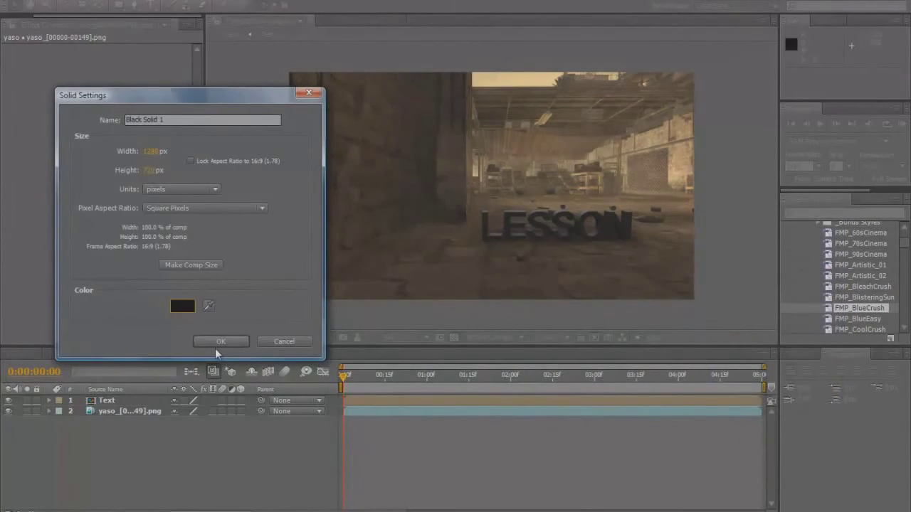
{"action": "left_click", "coordinate": [220, 343]}
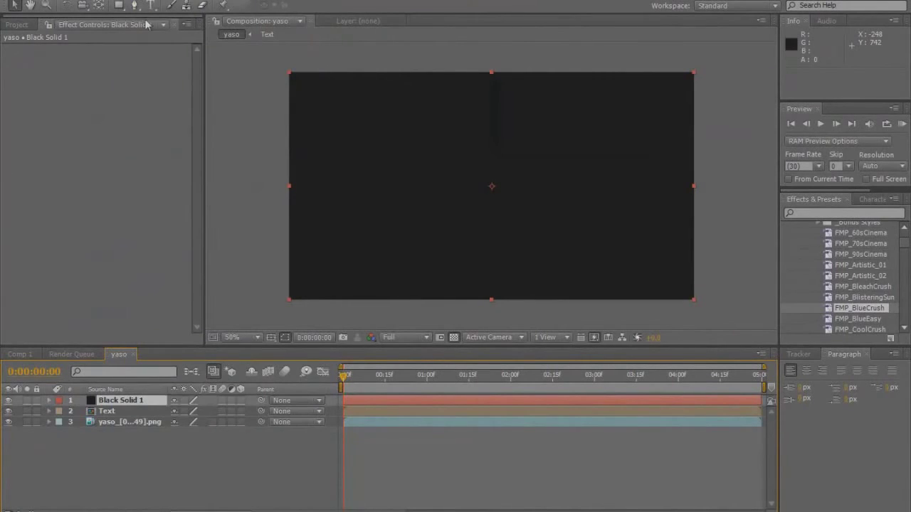
Step: Apply the CC Particle World effect to the black solid and turn its grid off
{"action": "left_click", "coordinate": [129, 2]}
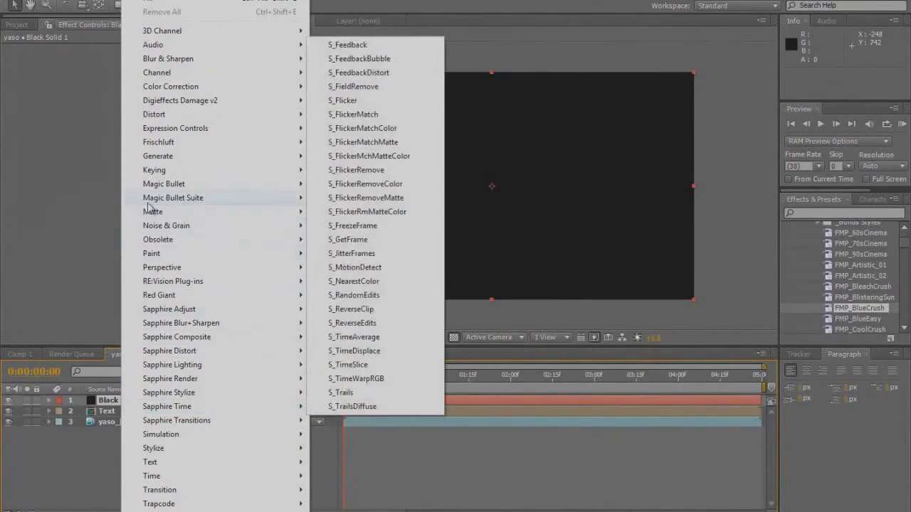
{"action": "mouse_move", "coordinate": [163, 447]}
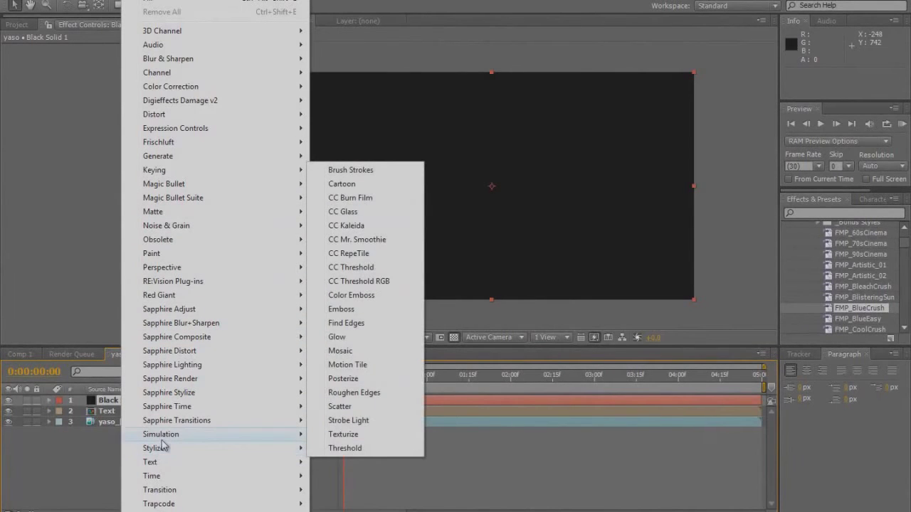
{"action": "left_click", "coordinate": [380, 282]}
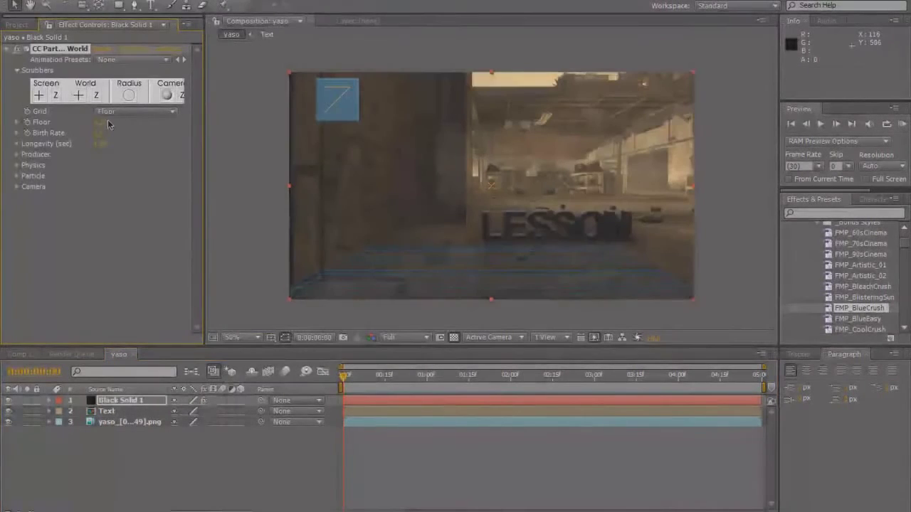
{"action": "left_click", "coordinate": [108, 112]}
{"action": "left_click", "coordinate": [107, 59]}
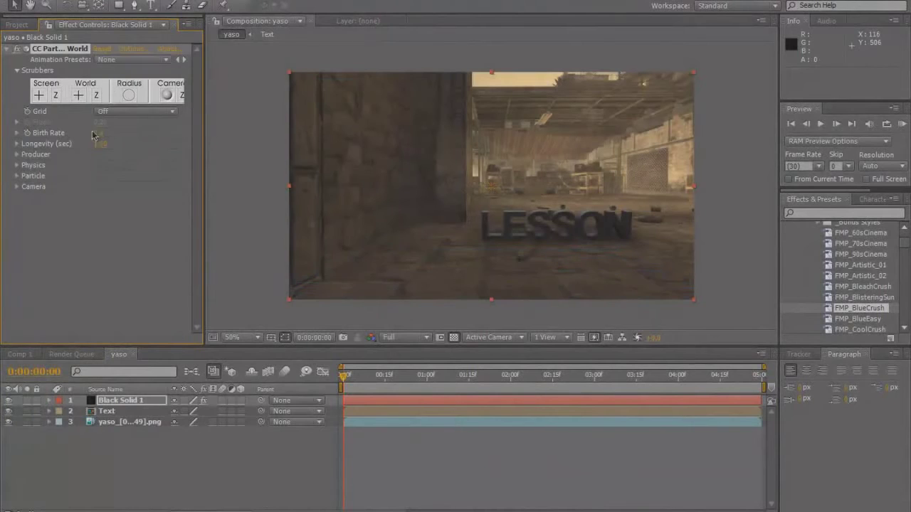
Step: Set the particles' birth rate to 0.5 and their longevity to 3 seconds
{"action": "left_click", "coordinate": [99, 132]}
{"action": "type", "text": "0.5"}
{"action": "key", "text": "Return"}
{"action": "left_click", "coordinate": [102, 145]}
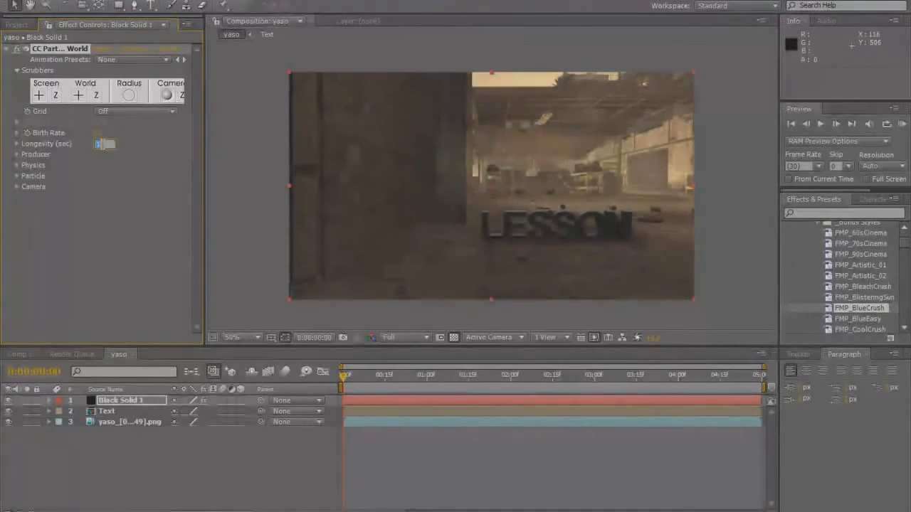
{"action": "key", "text": "Return"}
Step: Set the particle producer's radius to 1 in X, 1 in Y and 2 in Z
{"action": "left_click", "coordinate": [18, 154]}
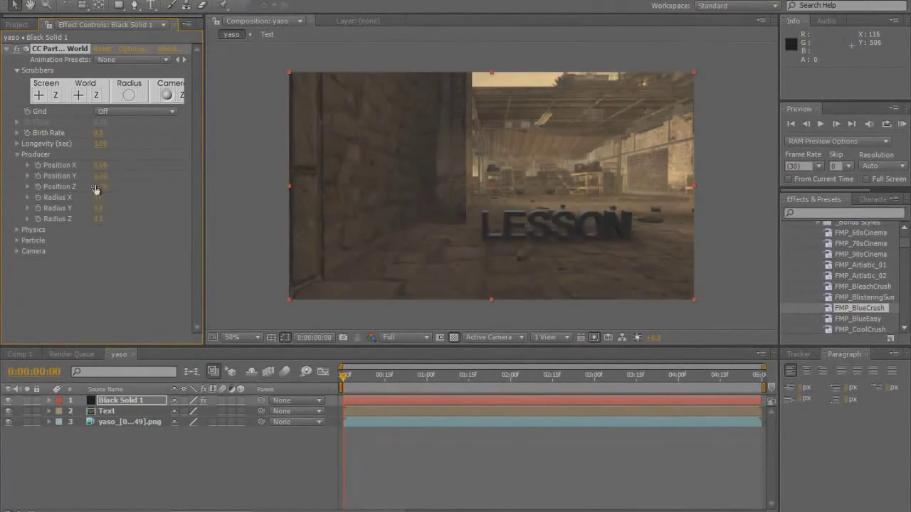
{"action": "left_click", "coordinate": [98, 197]}
{"action": "key", "text": "Tab"}
{"action": "type", "text": "1"}
{"action": "key", "text": "Return"}
{"action": "left_click", "coordinate": [98, 219]}
Step: Set the particle physics animation to Fractal Omni, adjust the velocity and set gravity to -0.1
{"action": "left_click", "coordinate": [19, 235]}
{"action": "left_click", "coordinate": [18, 230]}
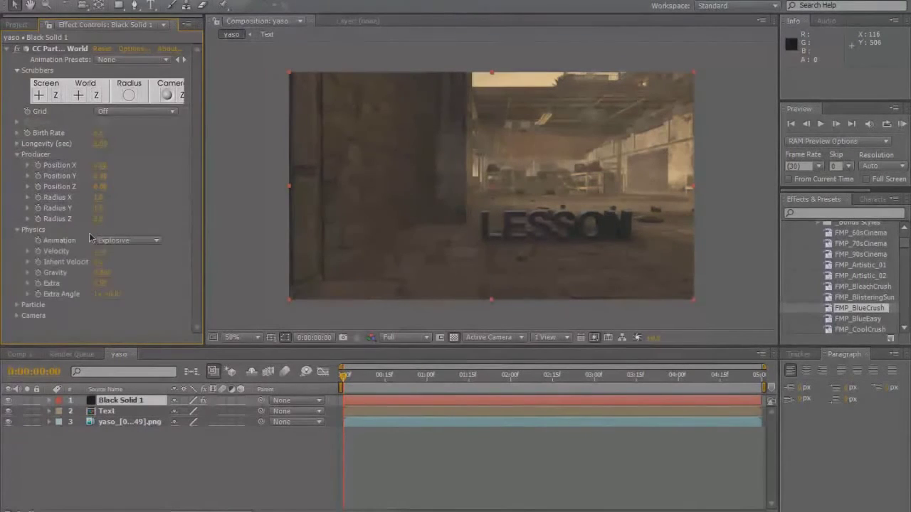
{"action": "left_click", "coordinate": [108, 242]}
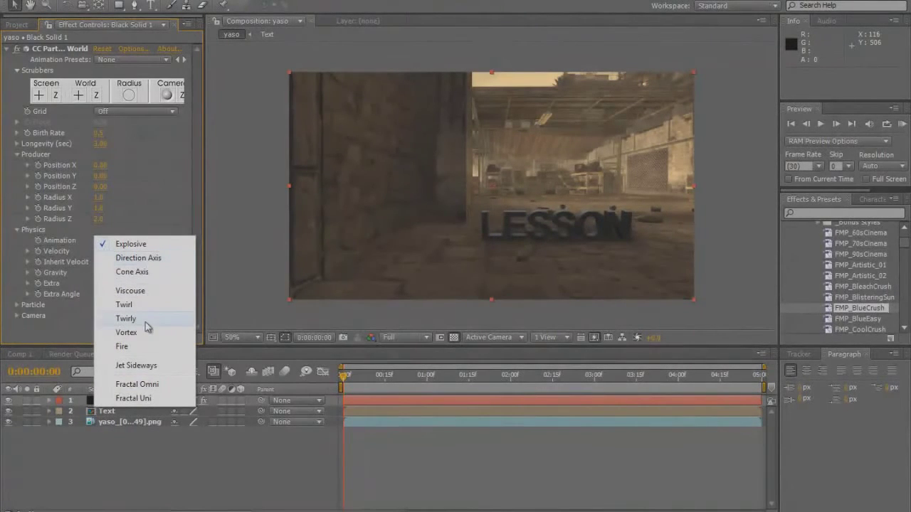
{"action": "left_click", "coordinate": [148, 384]}
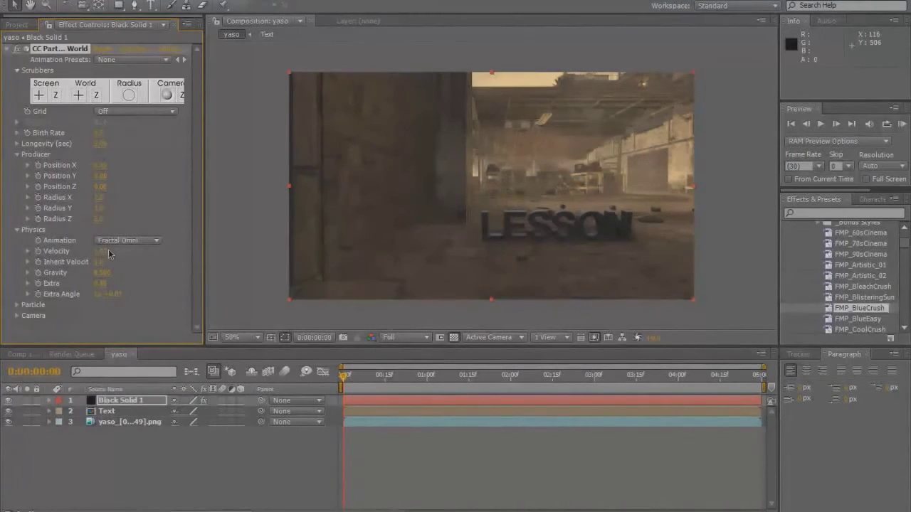
{"action": "left_click", "coordinate": [103, 253]}
{"action": "left_click", "coordinate": [102, 273]}
{"action": "type", "text": "-0.1"}
{"action": "key", "text": "Return"}
{"action": "left_click", "coordinate": [17, 231]}
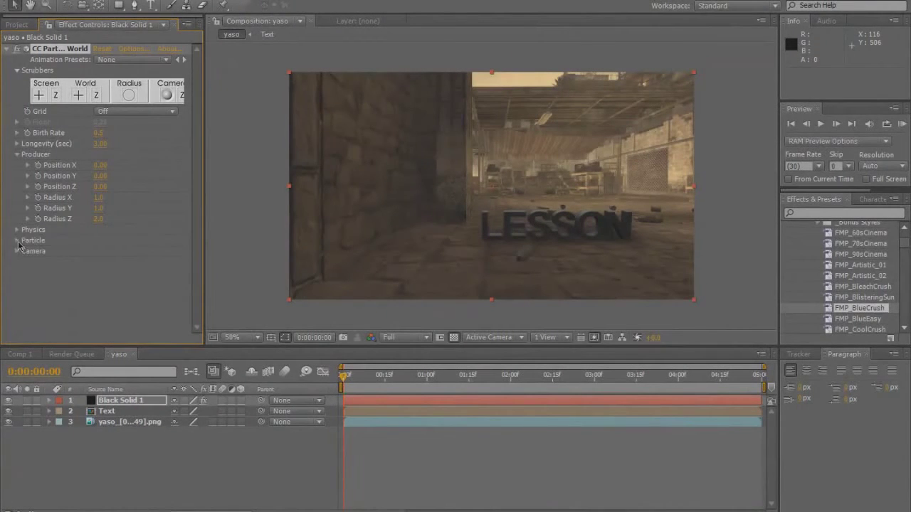
Step: Change the particle type to Faded Sphere and set the birth size to 0.2
{"action": "left_click", "coordinate": [17, 241]}
{"action": "left_click", "coordinate": [129, 253]}
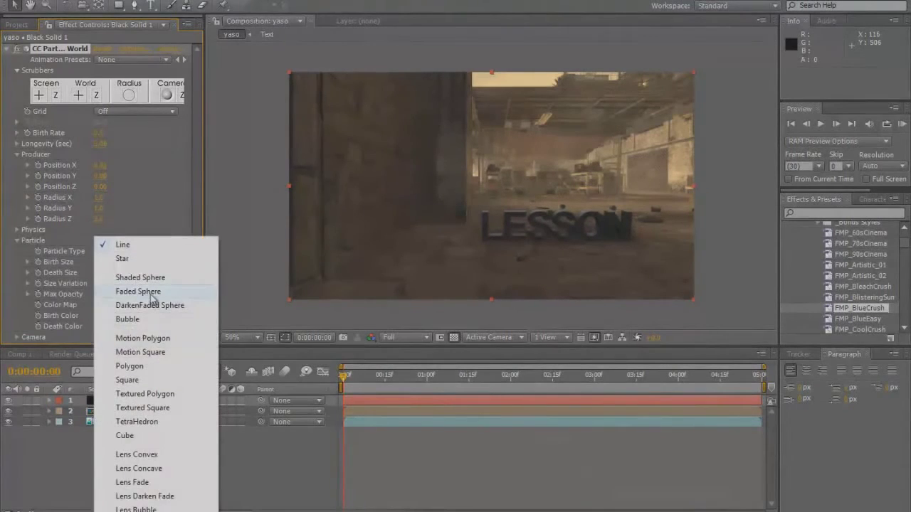
{"action": "left_click", "coordinate": [152, 292]}
{"action": "left_click", "coordinate": [103, 261]}
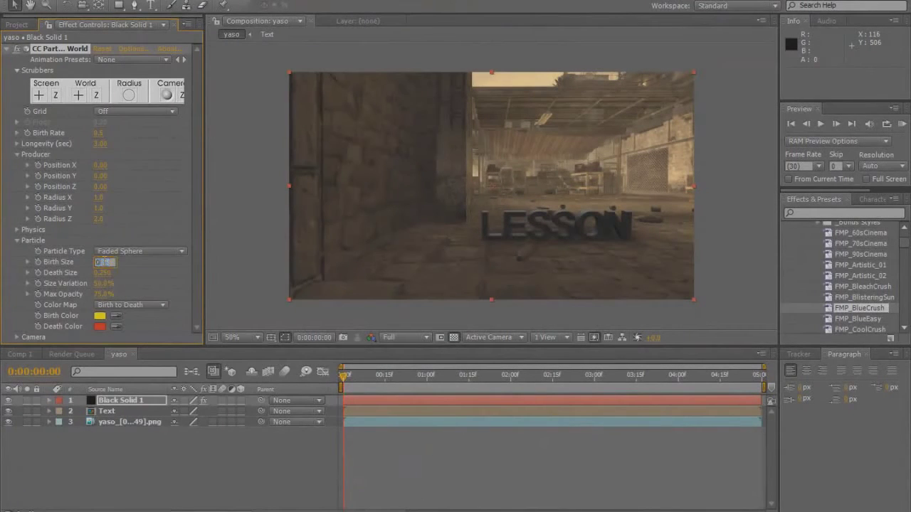
{"action": "type", "text": "0.1"}
{"action": "key", "text": "Return"}
Step: Set both the birth color and the death color of the particles to white
{"action": "left_click", "coordinate": [100, 316]}
{"action": "left_click", "coordinate": [535, 288]}
{"action": "left_click", "coordinate": [809, 291]}
{"action": "left_click", "coordinate": [99, 327]}
{"action": "left_click", "coordinate": [535, 288]}
{"action": "left_click", "coordinate": [811, 291]}
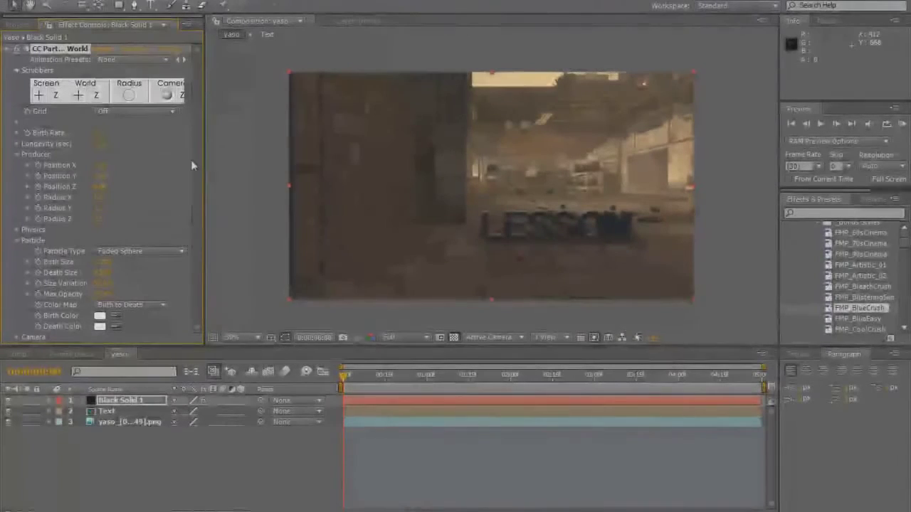
Step: Scrub the composition to check the particles and move the black solid beneath the Text layer
{"action": "left_click_drag", "start_coordinate": [376, 378], "coordinate": [444, 374]}
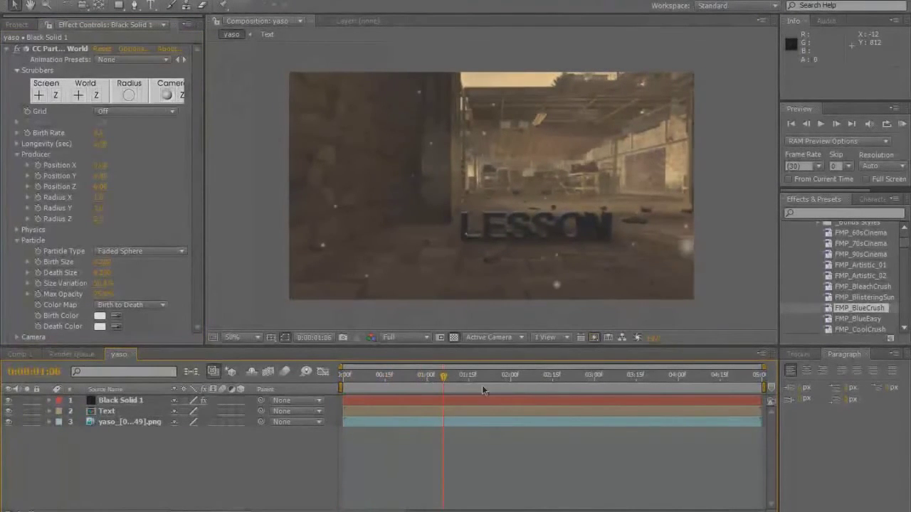
{"action": "left_click_drag", "start_coordinate": [488, 398], "coordinate": [426, 402]}
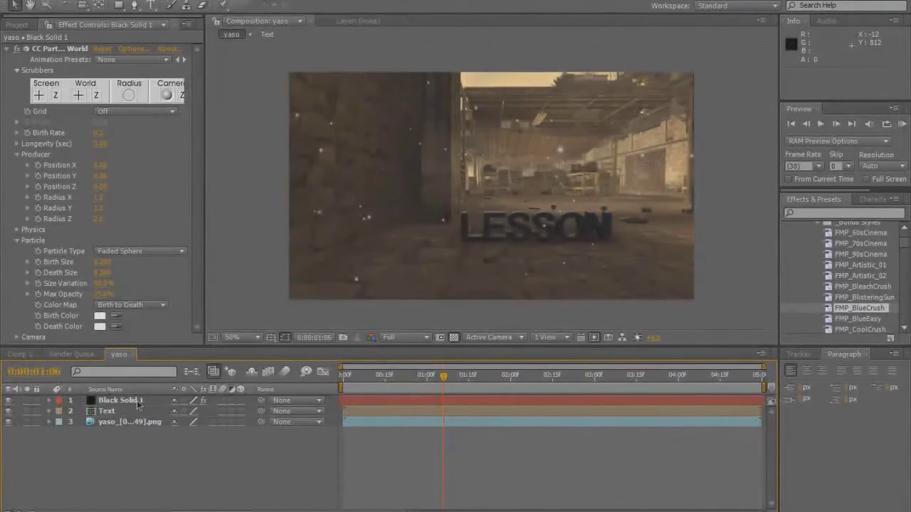
{"action": "left_click_drag", "start_coordinate": [138, 402], "coordinate": [107, 418]}
{"action": "left_click", "coordinate": [408, 471]}
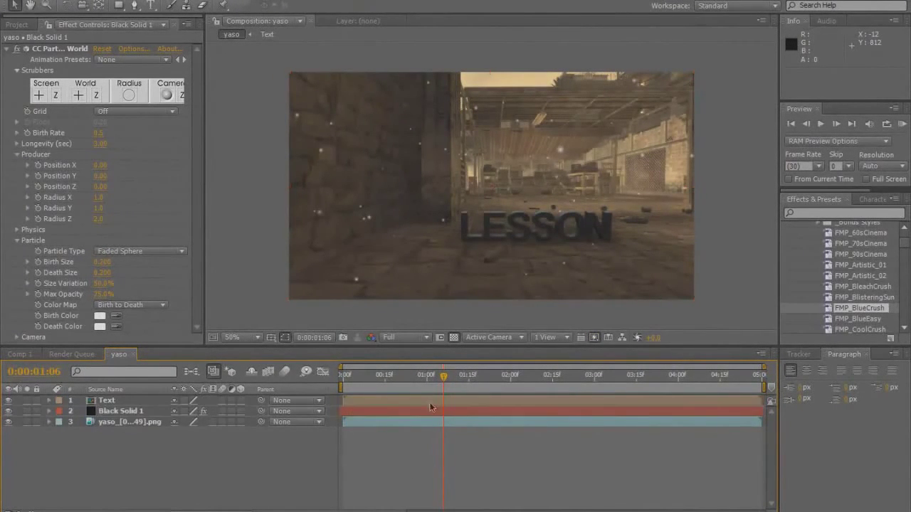
Step: Lower the particles' birth rate to 0.2 and scrub through the composition to check the density
{"action": "left_click", "coordinate": [455, 375]}
{"action": "left_click", "coordinate": [99, 133]}
{"action": "type", "text": "0"}
{"action": "key", "text": "Return"}
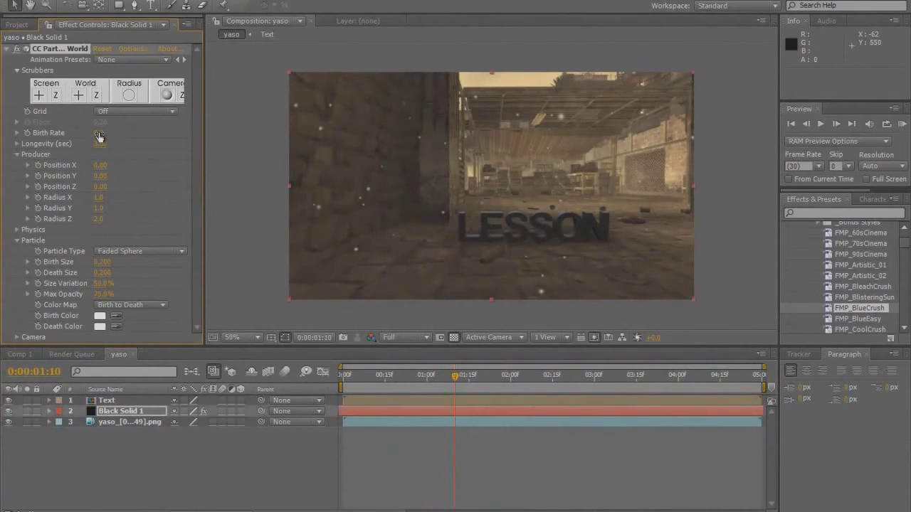
{"action": "left_click_drag", "start_coordinate": [513, 377], "coordinate": [451, 377]}
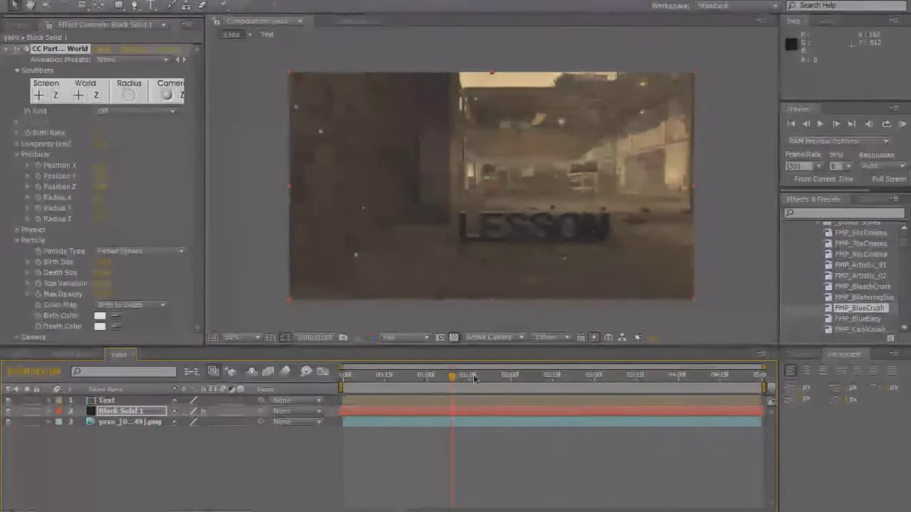
{"action": "left_click", "coordinate": [502, 466]}
{"action": "left_click_drag", "start_coordinate": [567, 377], "coordinate": [686, 382]}
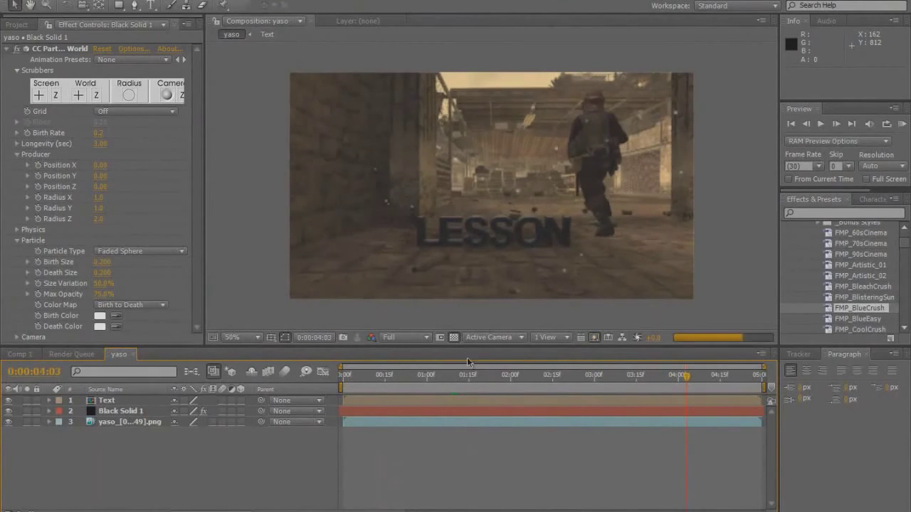
{"action": "left_click", "coordinate": [116, 402]}
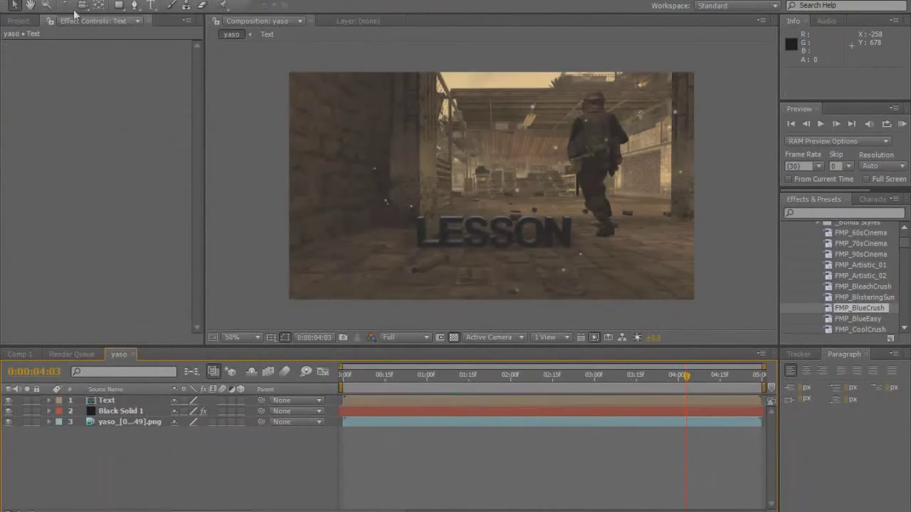
{"action": "left_click", "coordinate": [103, 2]}
{"action": "mouse_move", "coordinate": [285, 6]}
{"action": "left_click", "coordinate": [382, 90]}
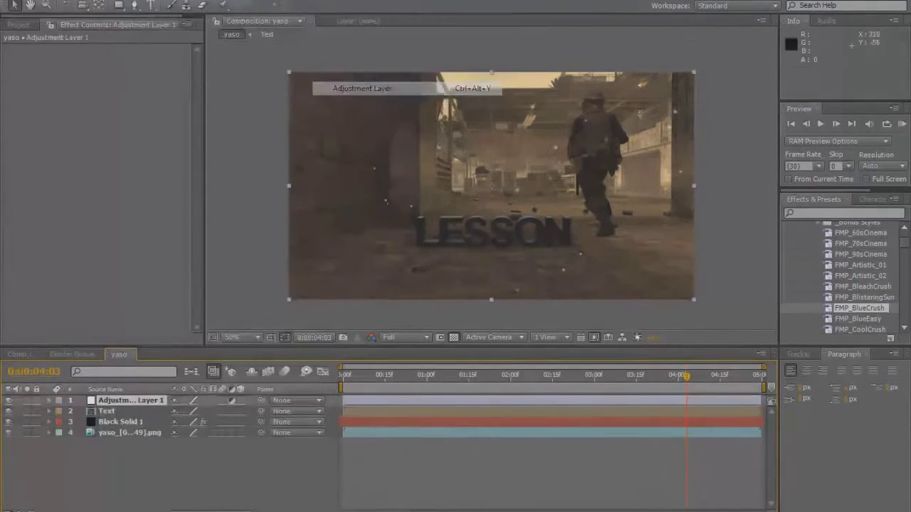
{"action": "key", "text": "Delete"}
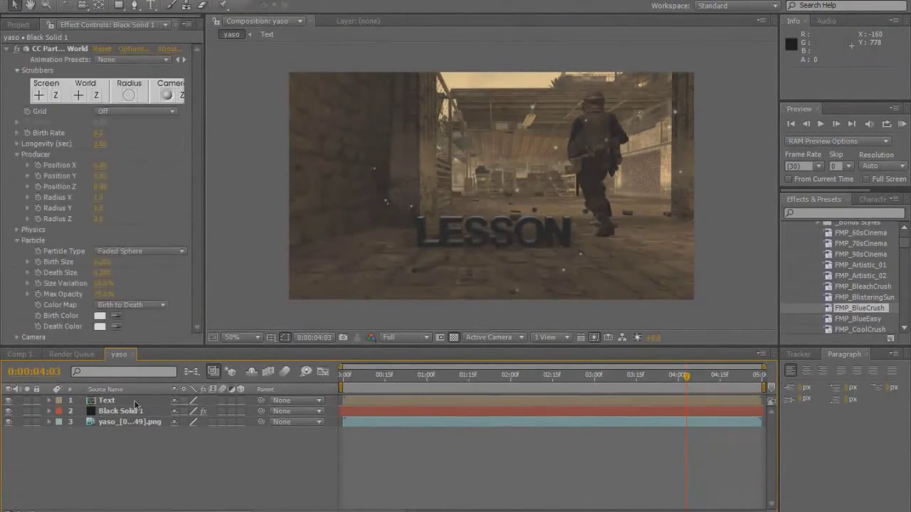
{"action": "left_click", "coordinate": [134, 400]}
{"action": "left_click", "coordinate": [103, 2]}
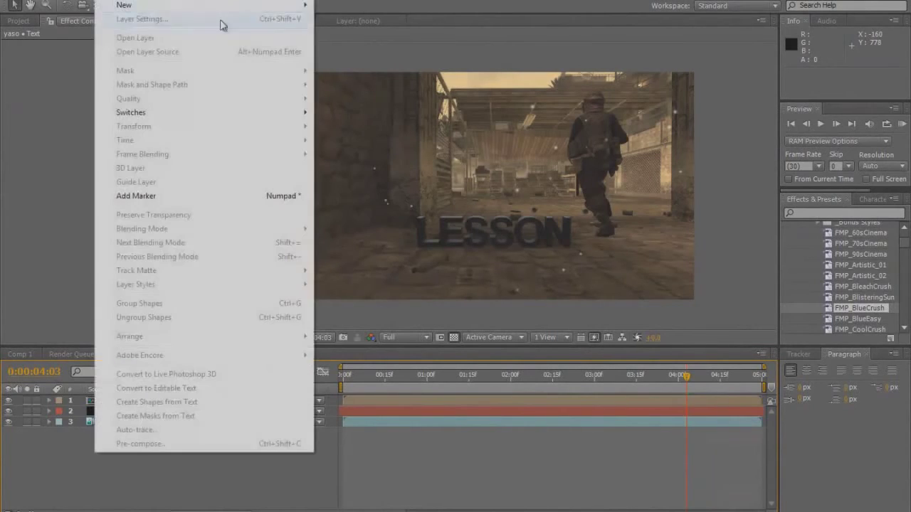
{"action": "mouse_move", "coordinate": [257, 15]}
{"action": "left_click", "coordinate": [398, 45]}
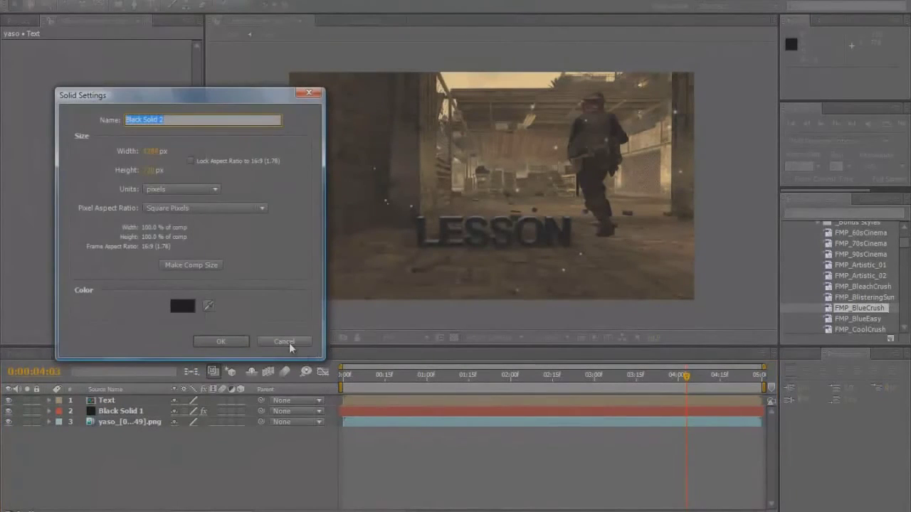
{"action": "left_click", "coordinate": [287, 342]}
Step: Create another full-size black solid and move it beneath the Text layer
{"action": "left_click", "coordinate": [103, 2]}
{"action": "mouse_move", "coordinate": [246, 12]}
{"action": "left_click", "coordinate": [355, 20]}
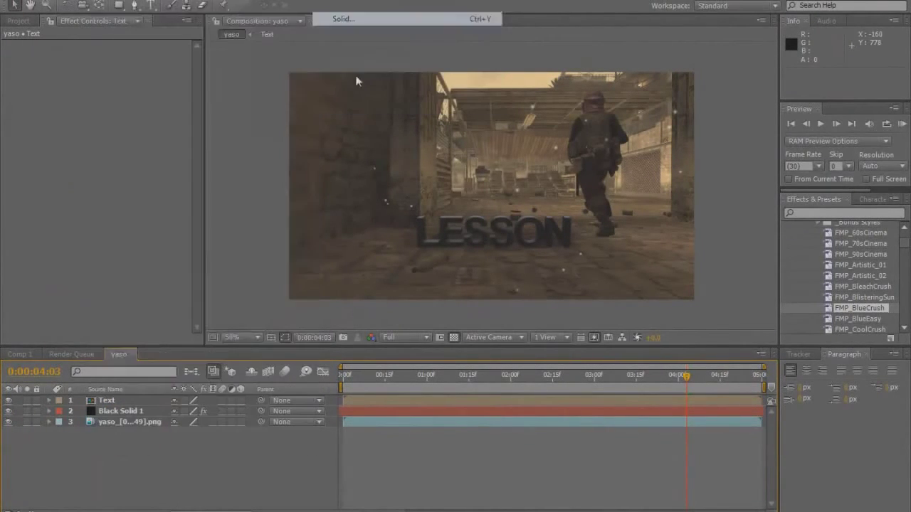
{"action": "left_click", "coordinate": [233, 341]}
{"action": "left_click_drag", "start_coordinate": [120, 403], "coordinate": [129, 428]}
{"action": "left_click_drag", "start_coordinate": [129, 429], "coordinate": [127, 419]}
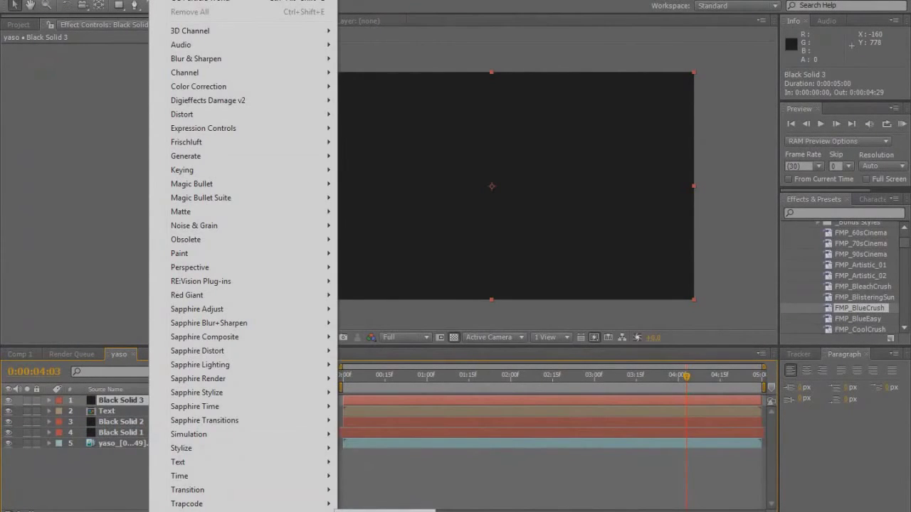
Step: Apply Optical Flares to the top black solid, replacing the default flare's lens objects with a single Glow
{"action": "left_click", "coordinate": [385, 511]}
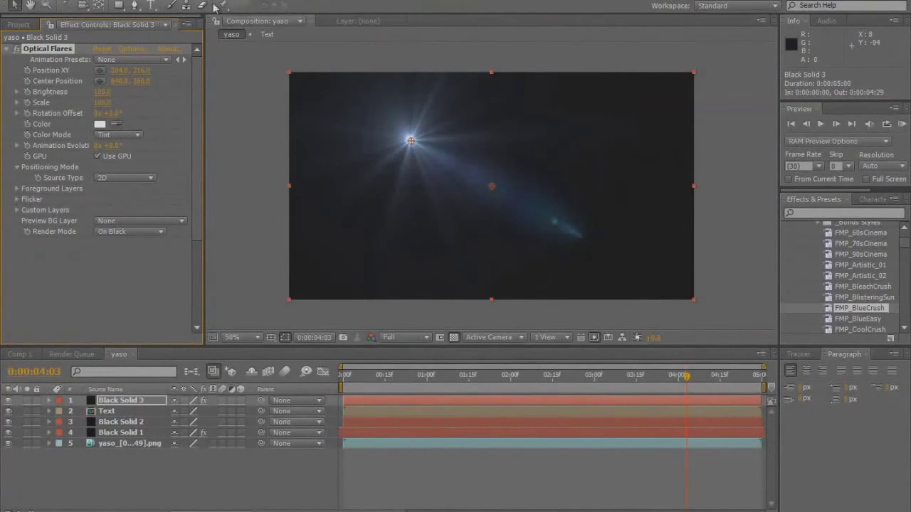
{"action": "left_click", "coordinate": [130, 49]}
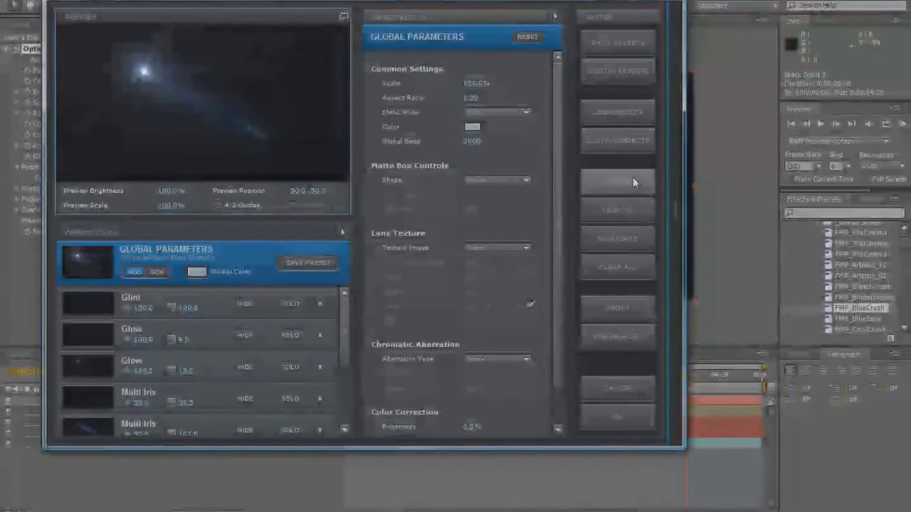
{"action": "left_click", "coordinate": [635, 257]}
{"action": "left_click", "coordinate": [340, 242]}
{"action": "left_click", "coordinate": [611, 114]}
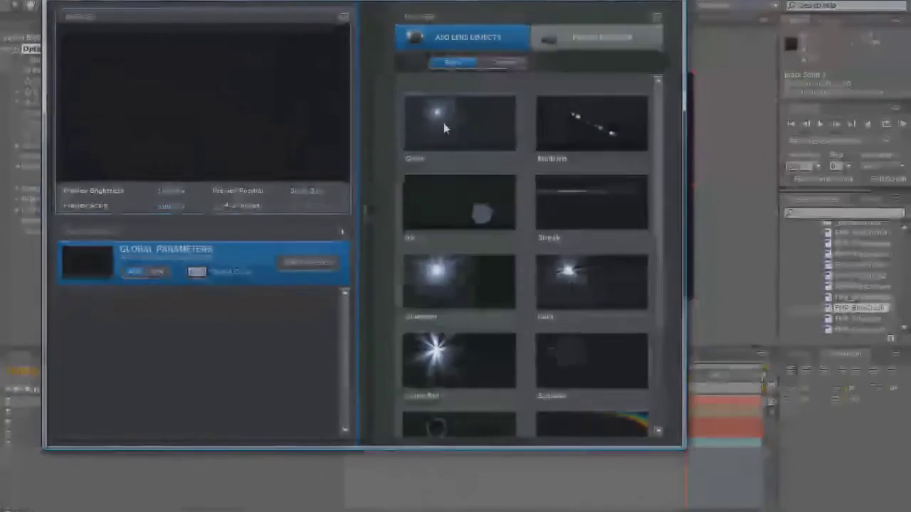
{"action": "left_click", "coordinate": [444, 122]}
{"action": "left_click", "coordinate": [609, 413]}
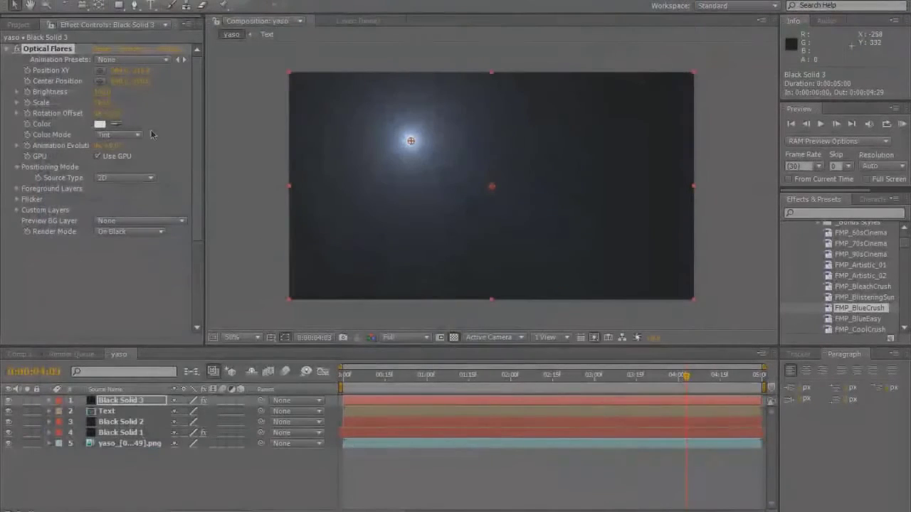
Step: Set the flare solid's blending mode to Add and move it directly beneath the Text layer
{"action": "right_click", "coordinate": [143, 401]}
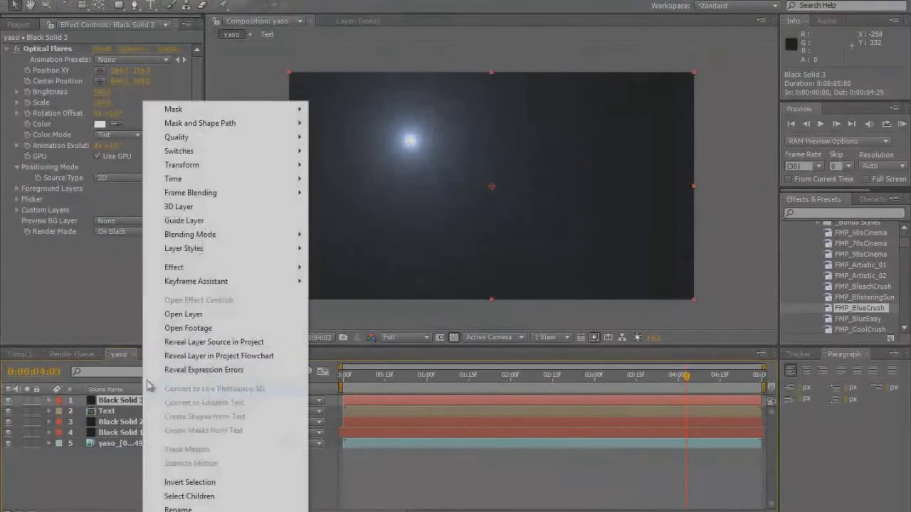
{"action": "mouse_move", "coordinate": [214, 234]}
{"action": "left_click", "coordinate": [339, 173]}
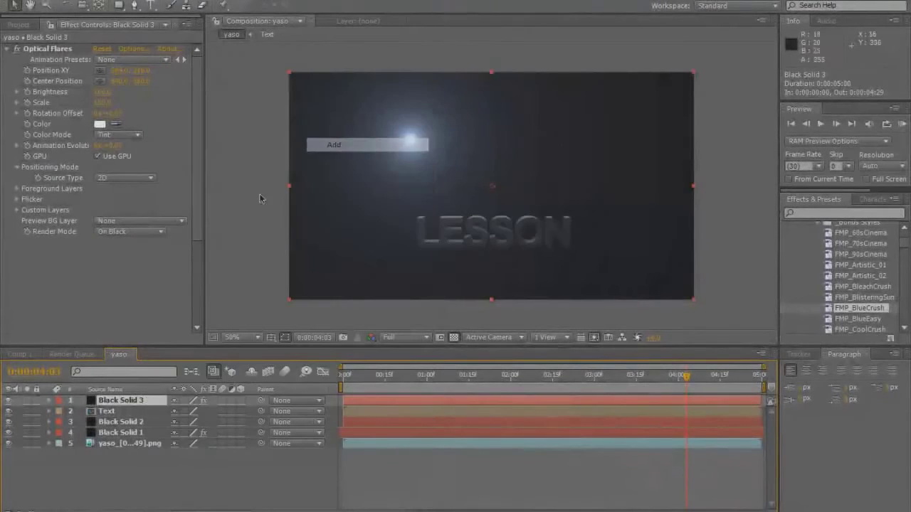
{"action": "left_click_drag", "start_coordinate": [151, 402], "coordinate": [144, 432]}
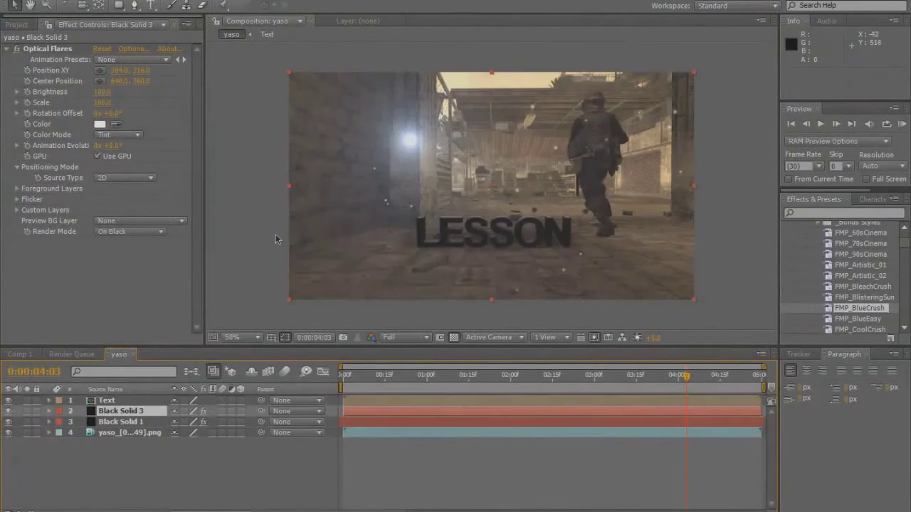
Step: Set the Optical Flares scale to 280
{"action": "left_click", "coordinate": [63, 52]}
{"action": "left_click", "coordinate": [101, 102]}
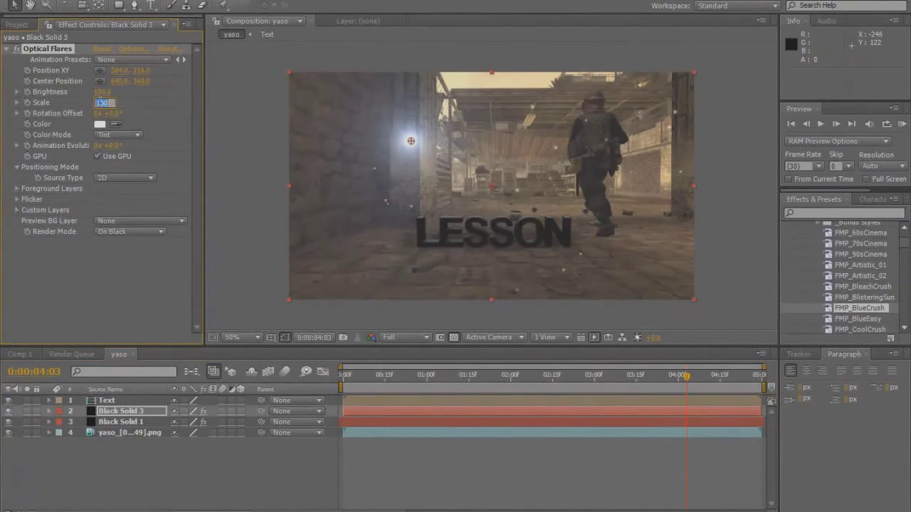
{"action": "type", "text": "200"}
{"action": "key", "text": "Return"}
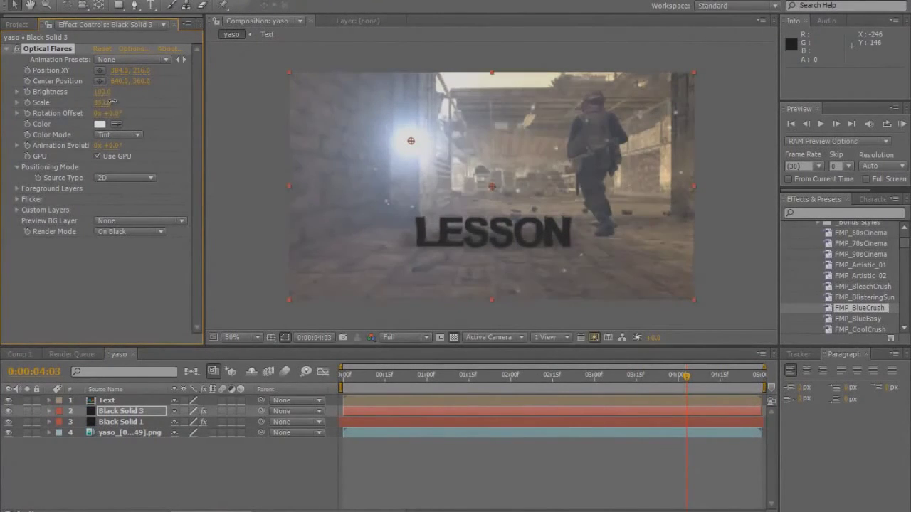
Step: Move the flare above the frame's upper edge to about 814, -132 and place its layer above Text
{"action": "left_click_drag", "start_coordinate": [410, 142], "coordinate": [545, 33]}
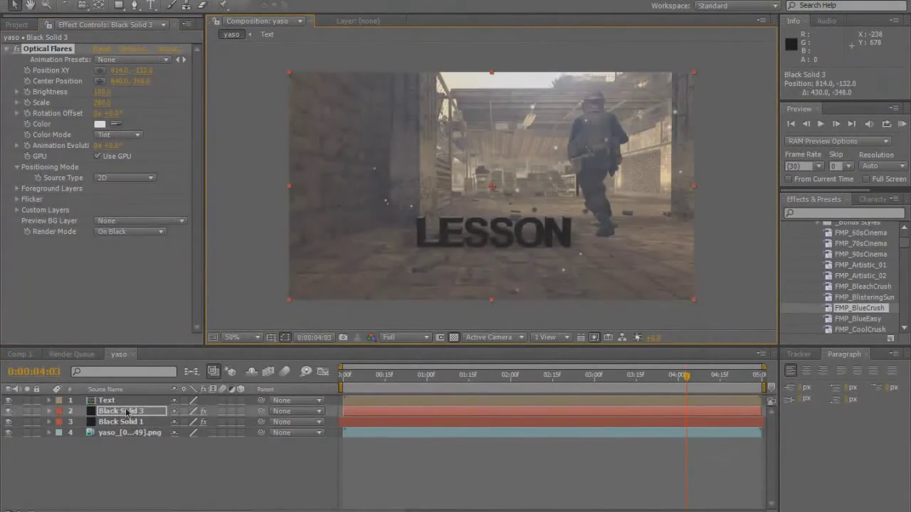
{"action": "left_click_drag", "start_coordinate": [127, 413], "coordinate": [124, 397]}
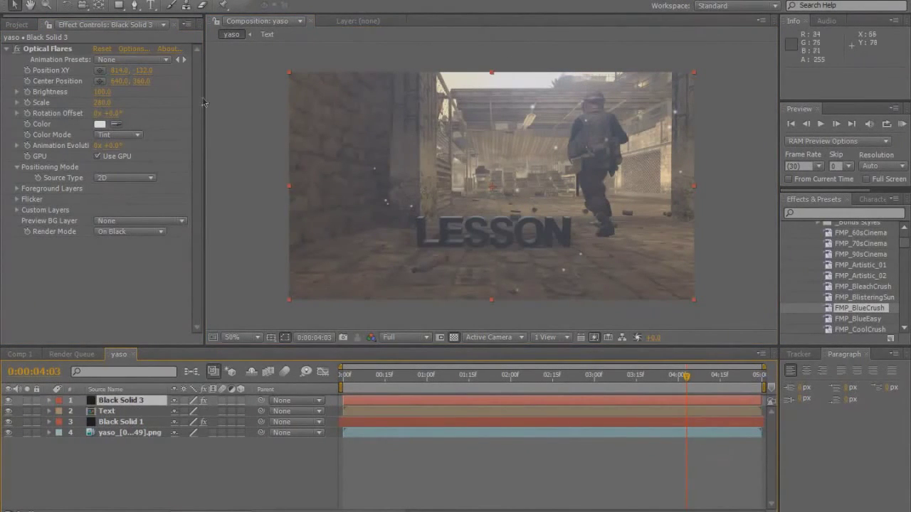
{"action": "left_click", "coordinate": [47, 49]}
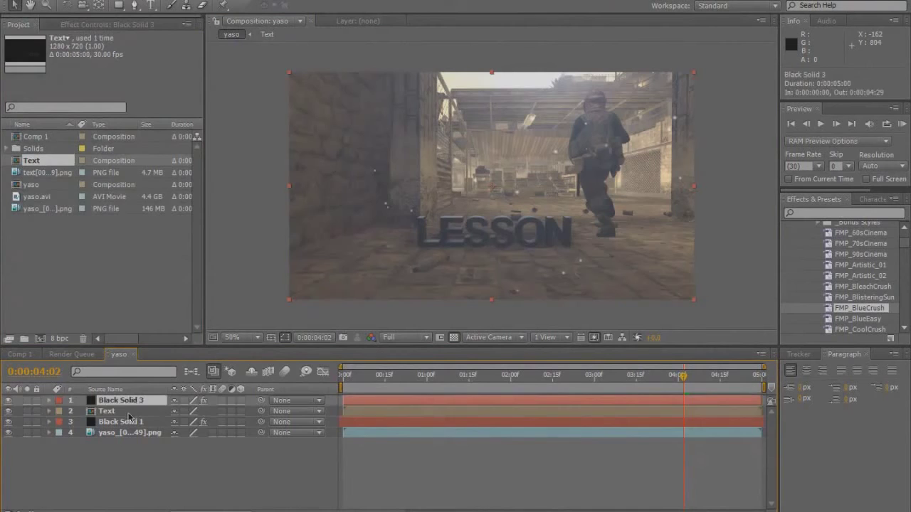
Step: Pre-compose all four layers together, moving all attributes into the new composition
{"action": "left_click", "coordinate": [134, 412], "text": "ctrl"}
{"action": "left_click", "coordinate": [129, 424], "text": "ctrl"}
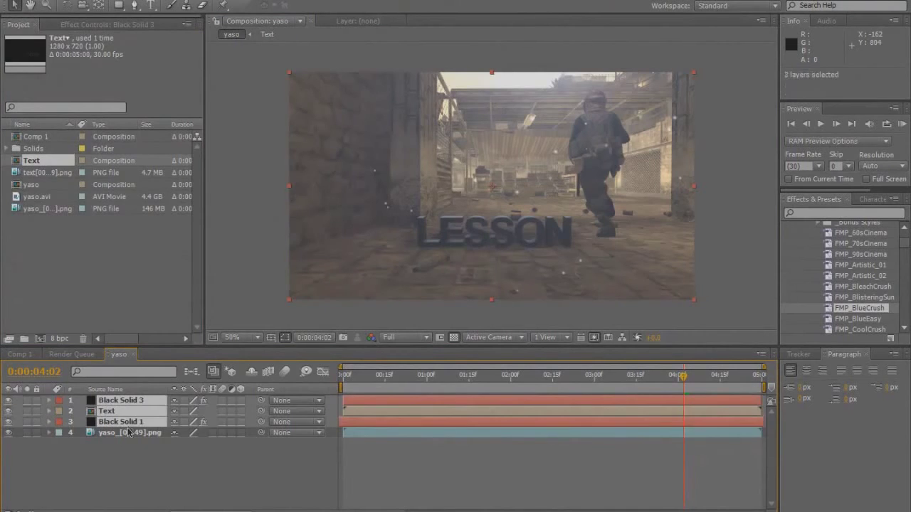
{"action": "left_click", "coordinate": [129, 432], "text": "ctrl"}
{"action": "left_click", "coordinate": [105, 0]}
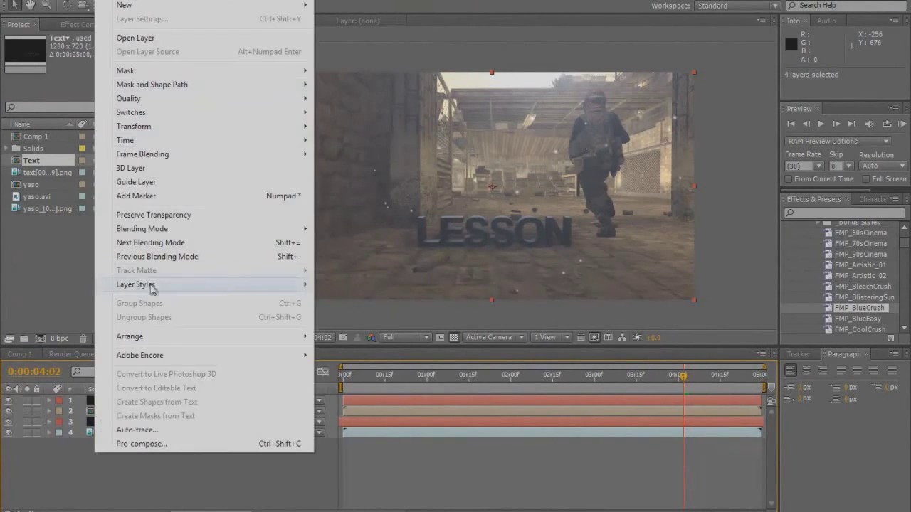
{"action": "left_click", "coordinate": [143, 444]}
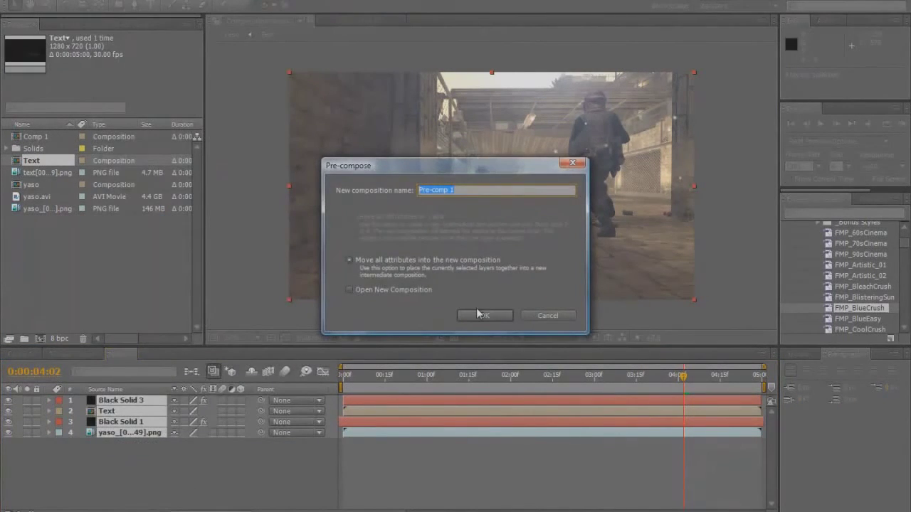
{"action": "left_click", "coordinate": [482, 315]}
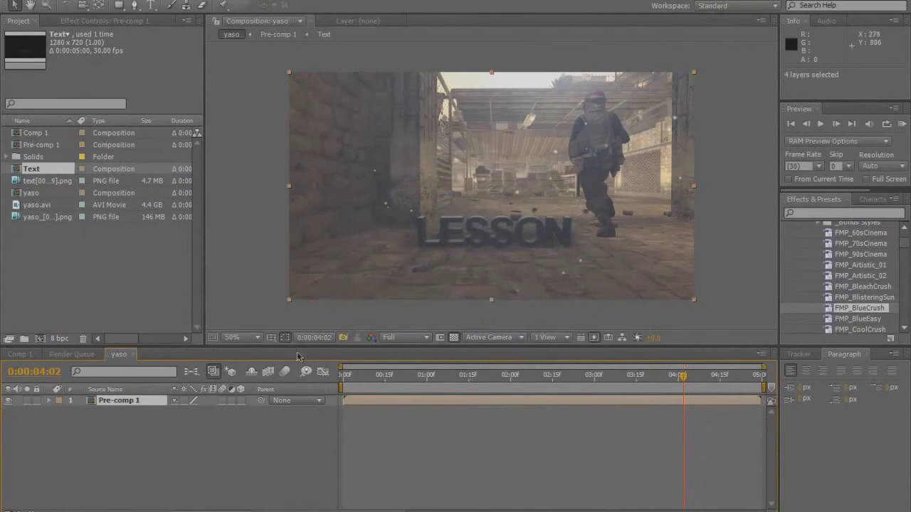
Step: Make the pre-composed layer 3D and add a Spot light with the default settings
{"action": "left_click", "coordinate": [222, 402]}
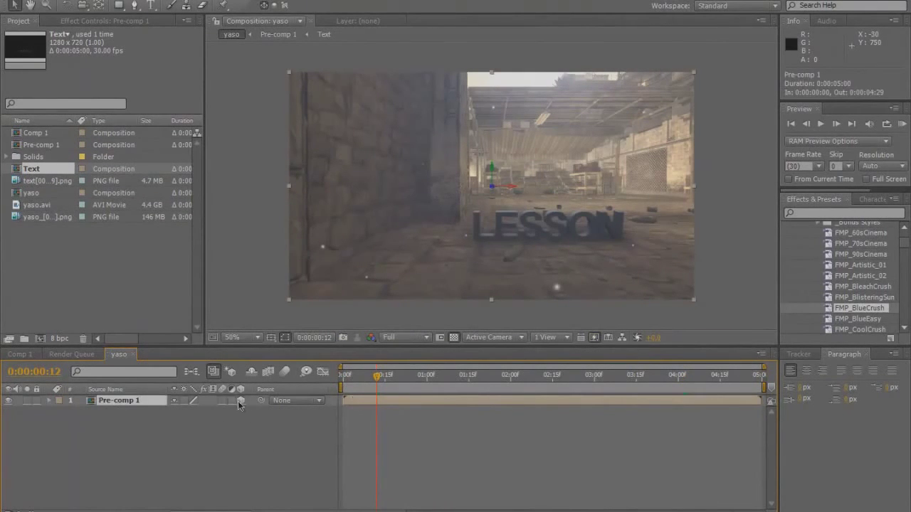
{"action": "left_click", "coordinate": [104, 2]}
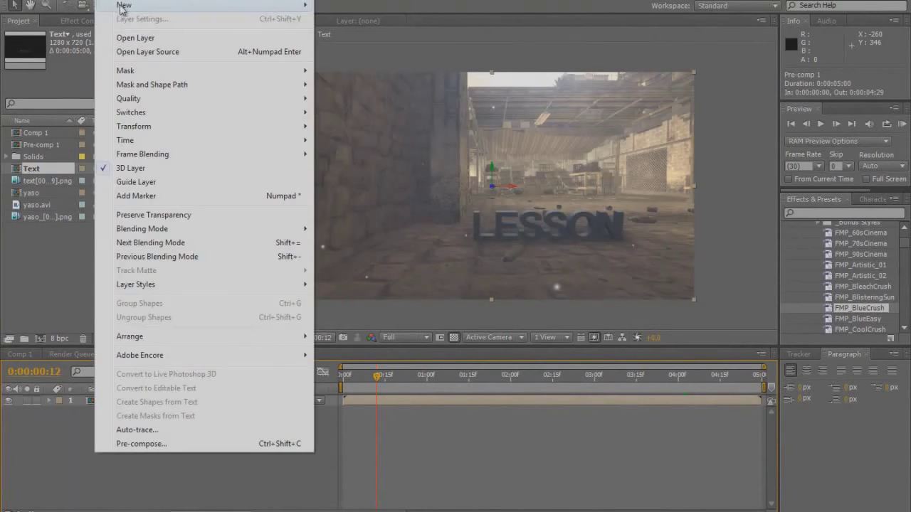
{"action": "mouse_move", "coordinate": [122, 6]}
{"action": "left_click", "coordinate": [345, 33]}
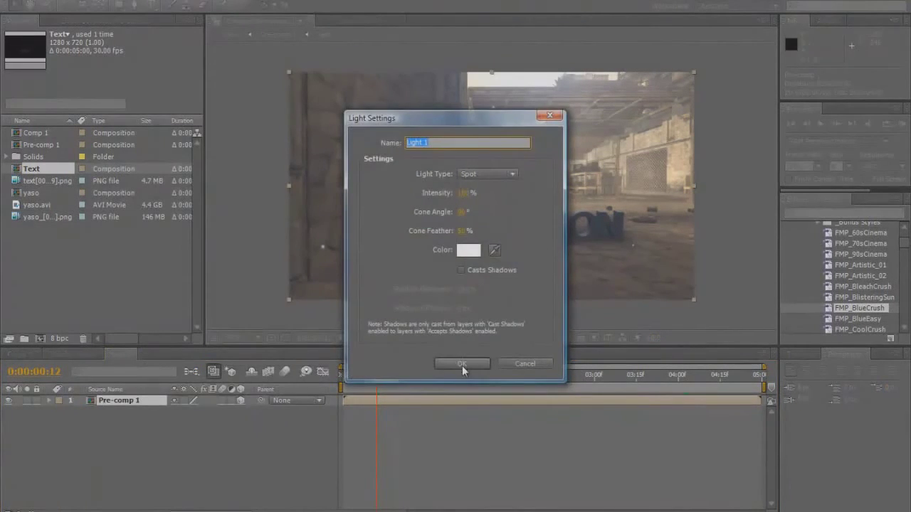
{"action": "left_click", "coordinate": [462, 364]}
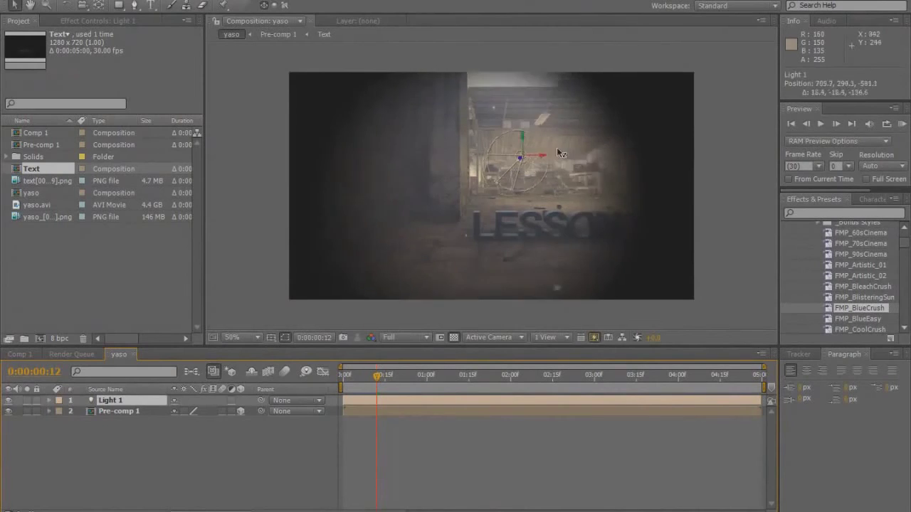
Step: Move the spot light up and back to about 769, 231, -1075 and compare the image with it off and on
{"action": "left_click_drag", "start_coordinate": [560, 153], "coordinate": [718, 86]}
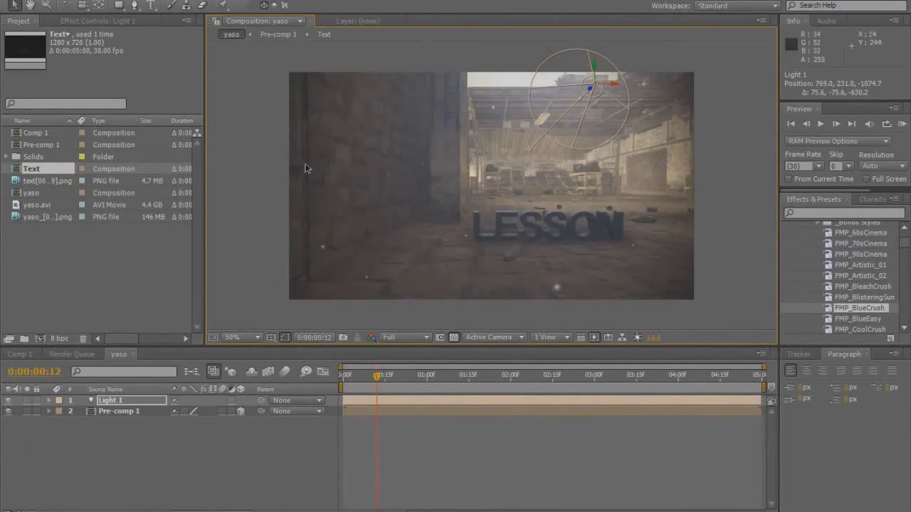
{"action": "left_click", "coordinate": [9, 401]}
{"action": "left_click", "coordinate": [9, 401]}
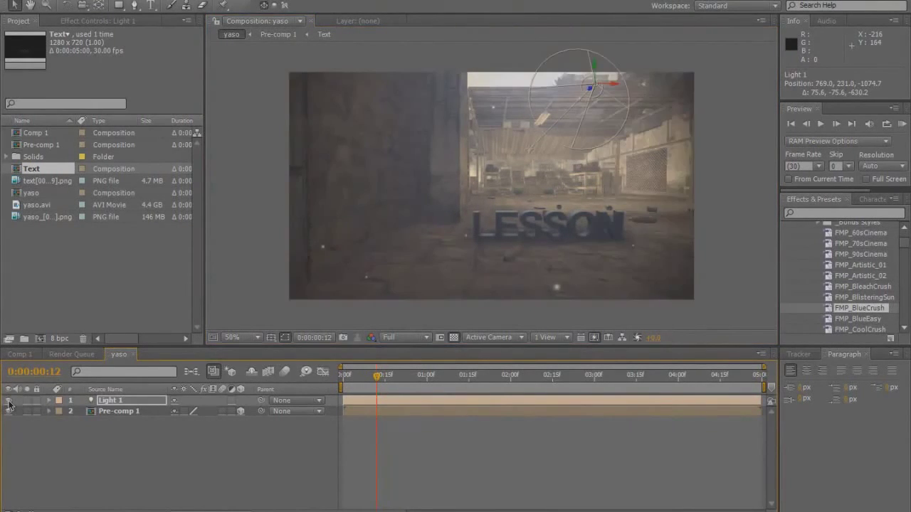
{"action": "left_click", "coordinate": [9, 401]}
{"action": "left_click", "coordinate": [8, 402]}
{"action": "left_click", "coordinate": [346, 467]}
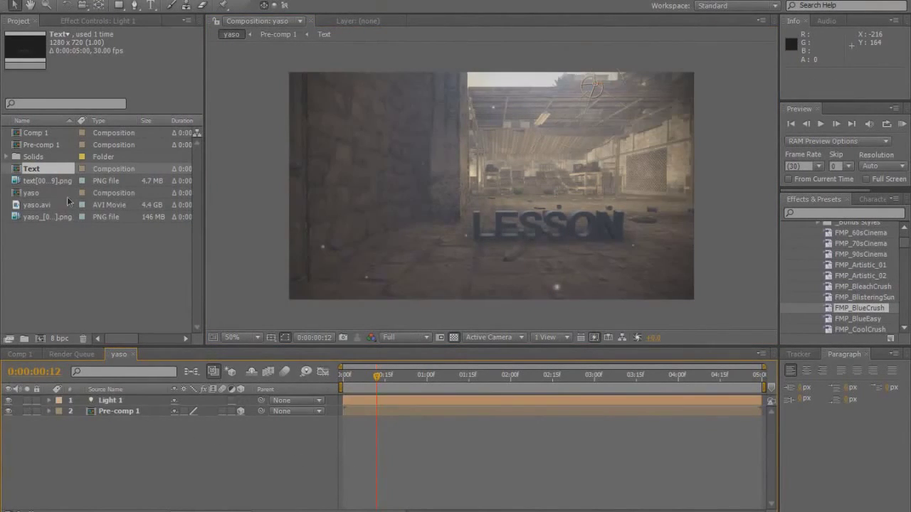
Step: Create an adjustment layer and place it between the light and the pre-composed layer
{"action": "left_click", "coordinate": [108, 3]}
{"action": "mouse_move", "coordinate": [121, 6]}
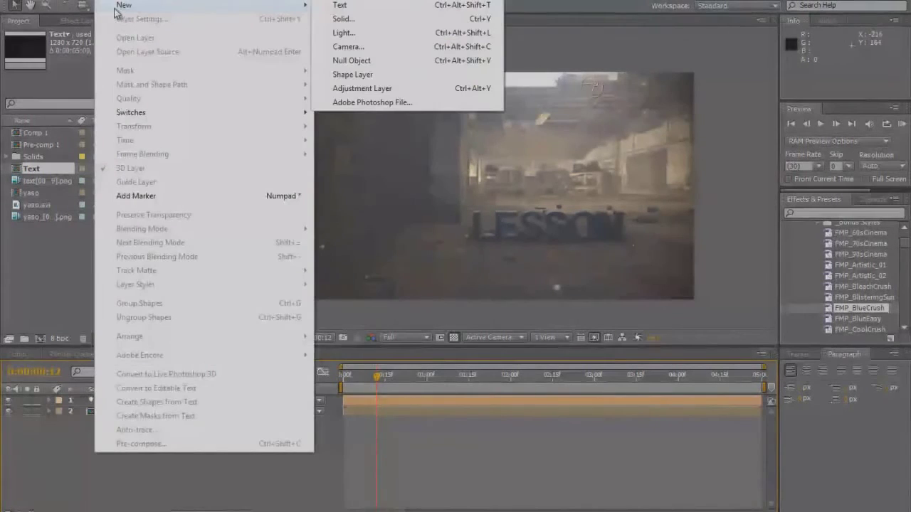
{"action": "left_click", "coordinate": [360, 89]}
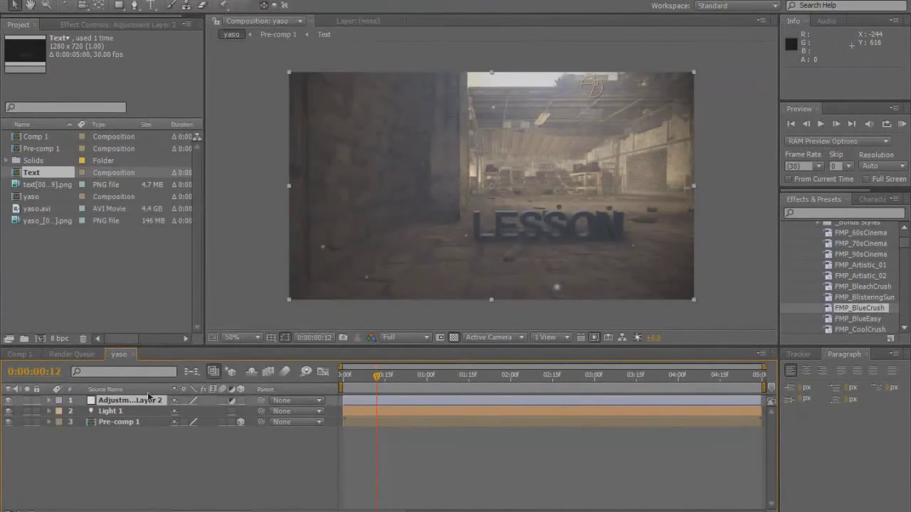
{"action": "left_click_drag", "start_coordinate": [154, 401], "coordinate": [150, 420]}
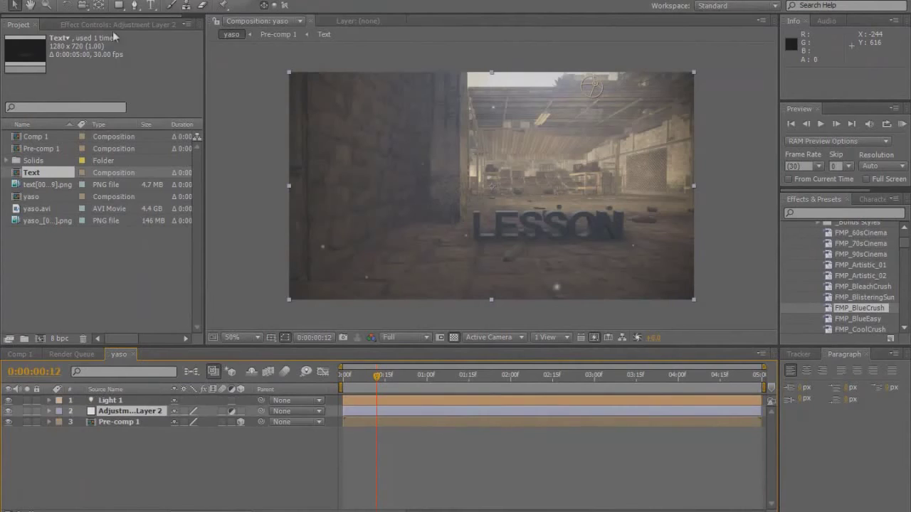
Step: Darken the adjustment layer's midtones with Curves and add a Tint effect with Amount to Tint at about 14%
{"action": "left_click", "coordinate": [132, 4]}
{"action": "mouse_move", "coordinate": [189, 86]}
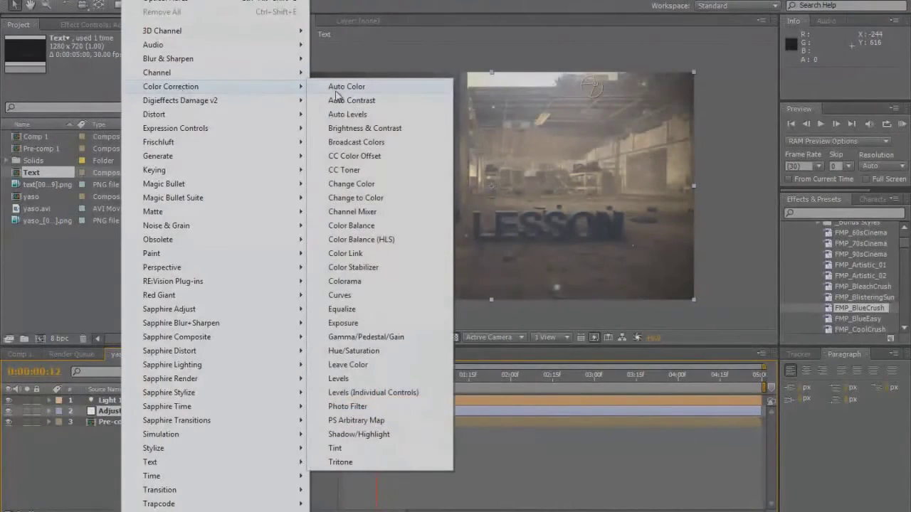
{"action": "left_click", "coordinate": [345, 295]}
{"action": "left_click_drag", "start_coordinate": [89, 152], "coordinate": [91, 151]}
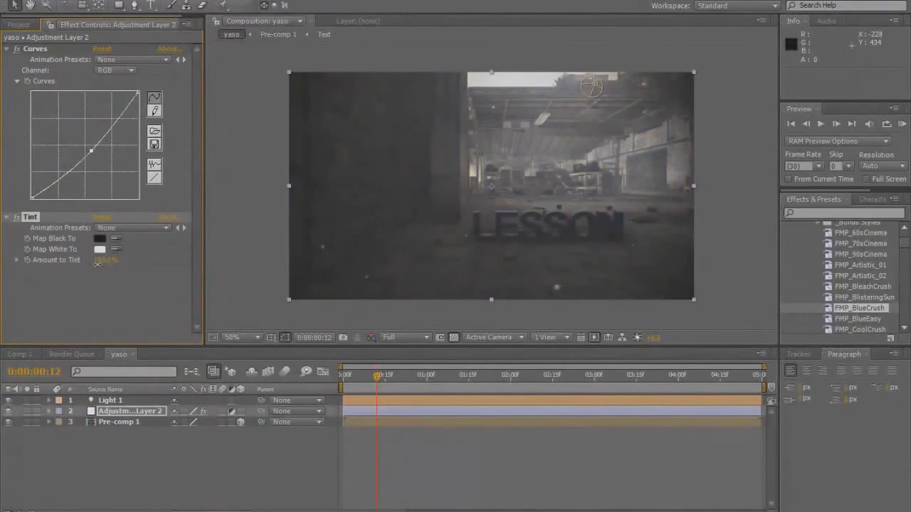
{"action": "left_click", "coordinate": [102, 261]}
{"action": "left_click", "coordinate": [101, 274]}
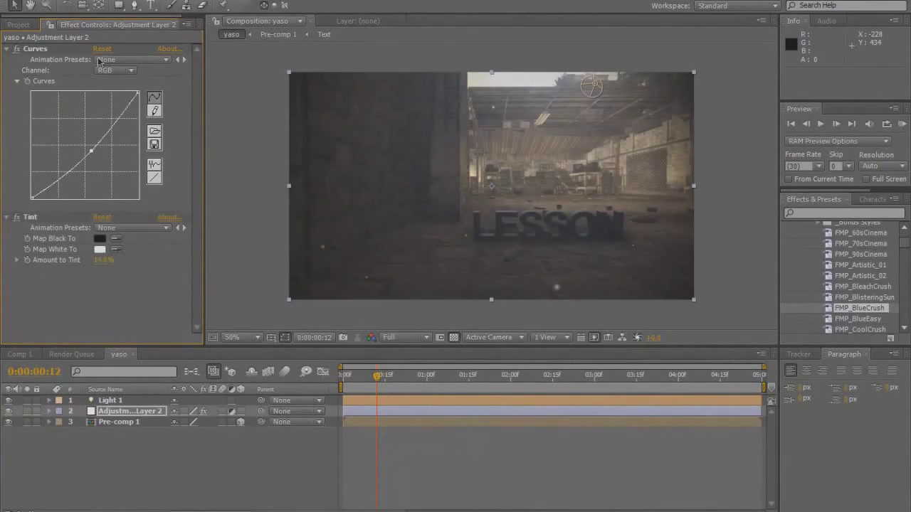
Step: Add a second Curves effect to the adjustment layer, lower the Red channel's shadows and add a point in its upper range
{"action": "left_click", "coordinate": [161, 0]}
{"action": "mouse_move", "coordinate": [199, 86]}
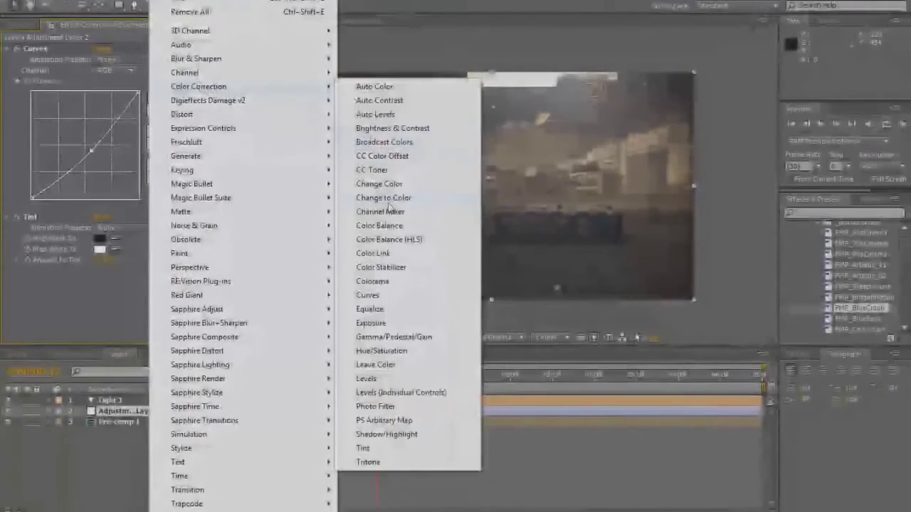
{"action": "left_click", "coordinate": [372, 295]}
{"action": "left_click", "coordinate": [119, 203]}
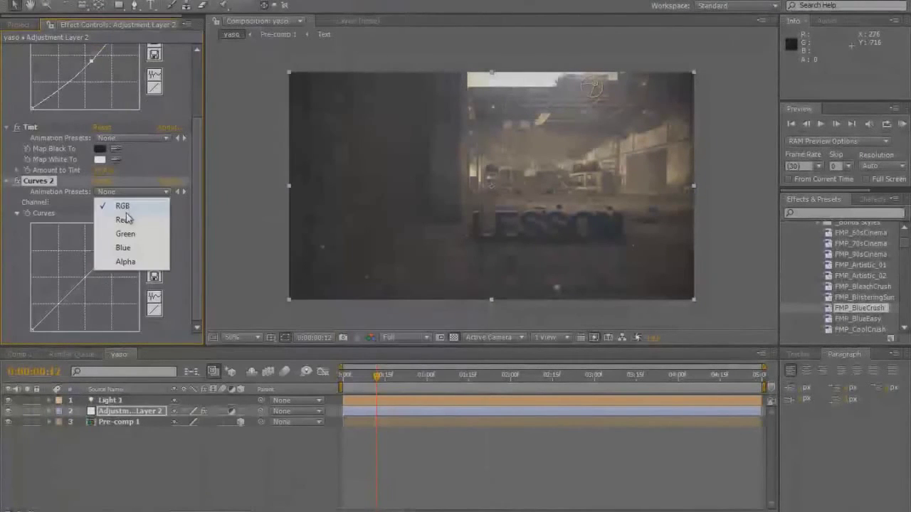
{"action": "left_click", "coordinate": [127, 219]}
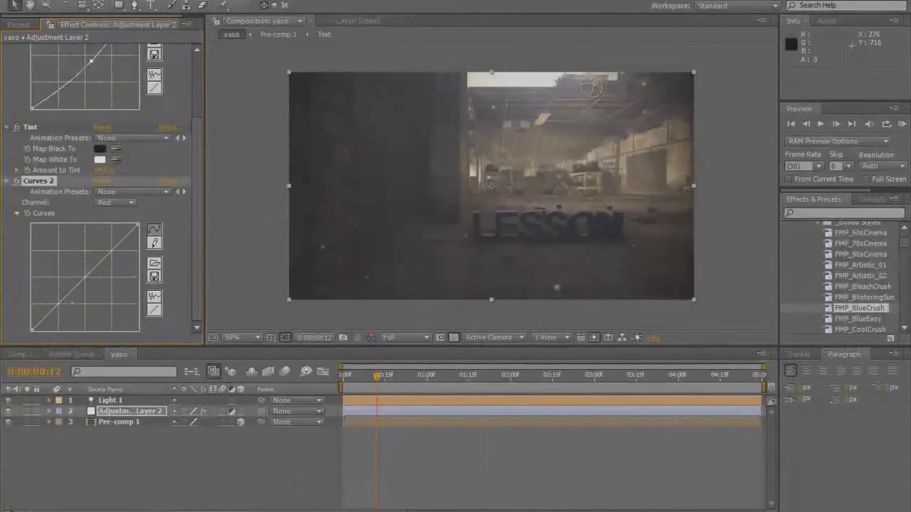
{"action": "left_click_drag", "start_coordinate": [72, 292], "coordinate": [68, 300]}
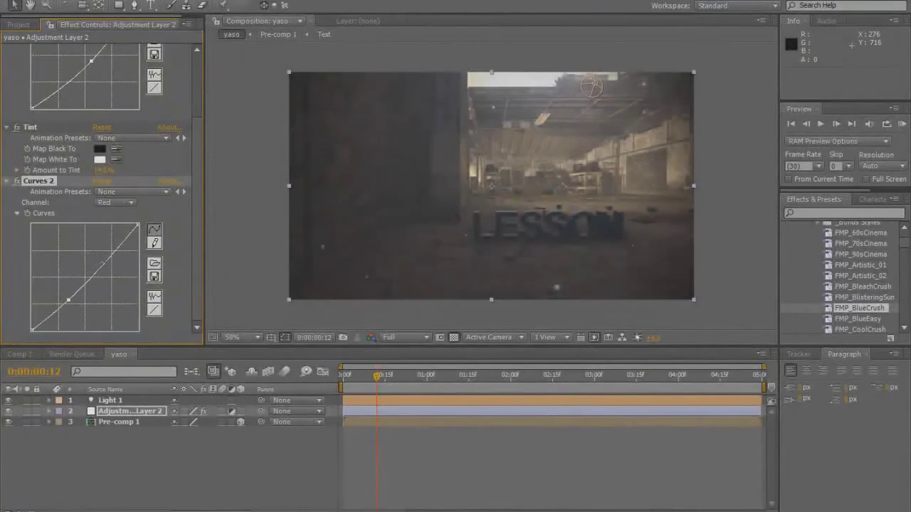
{"action": "left_click", "coordinate": [103, 261]}
Step: Lift the Blue channel's black point slightly in the second Curves effect and collapse all three effects of the adjustment layer
{"action": "left_click", "coordinate": [130, 205]}
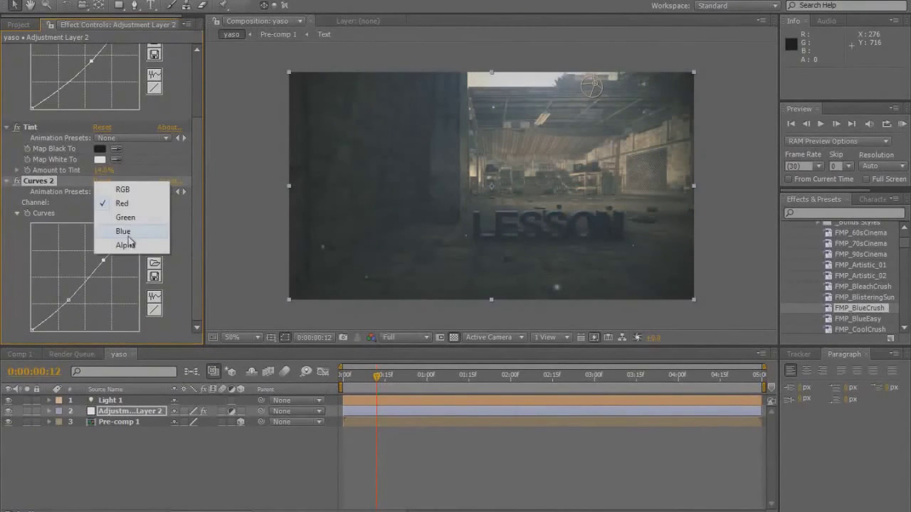
{"action": "left_click", "coordinate": [128, 230]}
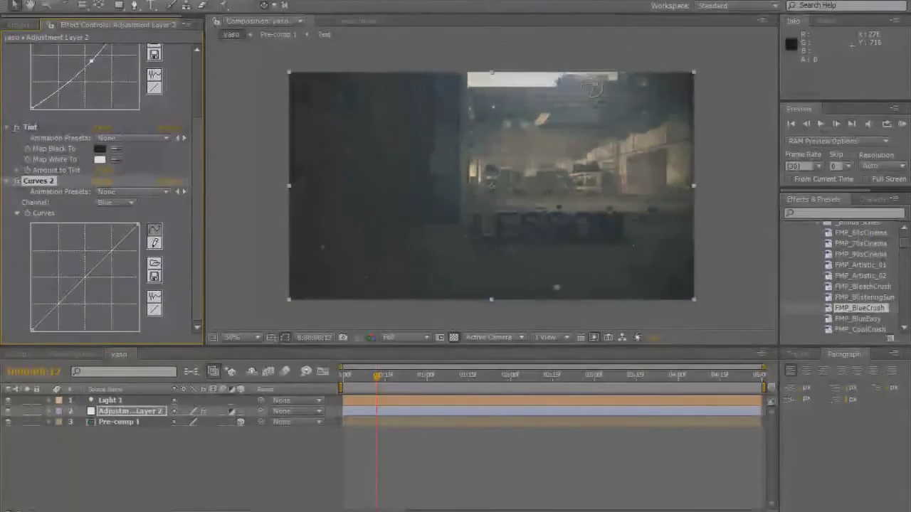
{"action": "left_click_drag", "start_coordinate": [32, 330], "coordinate": [22, 328]}
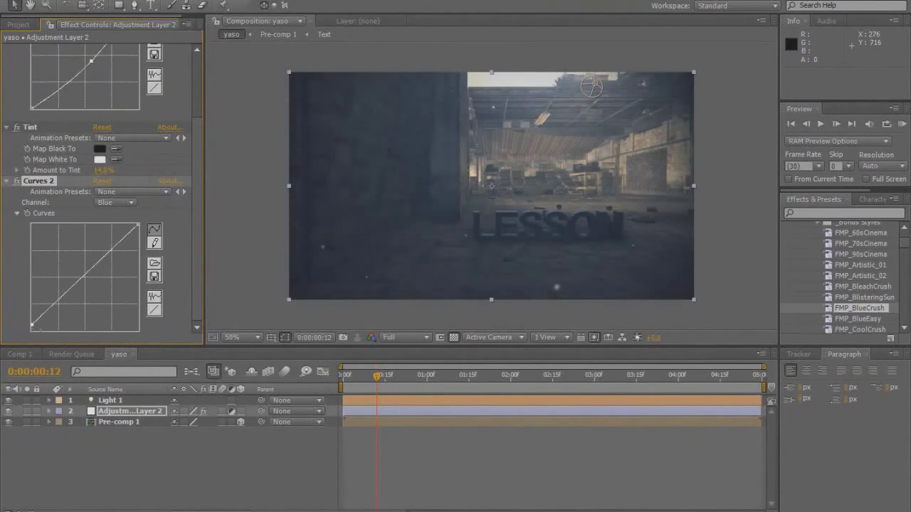
{"action": "left_click", "coordinate": [522, 461]}
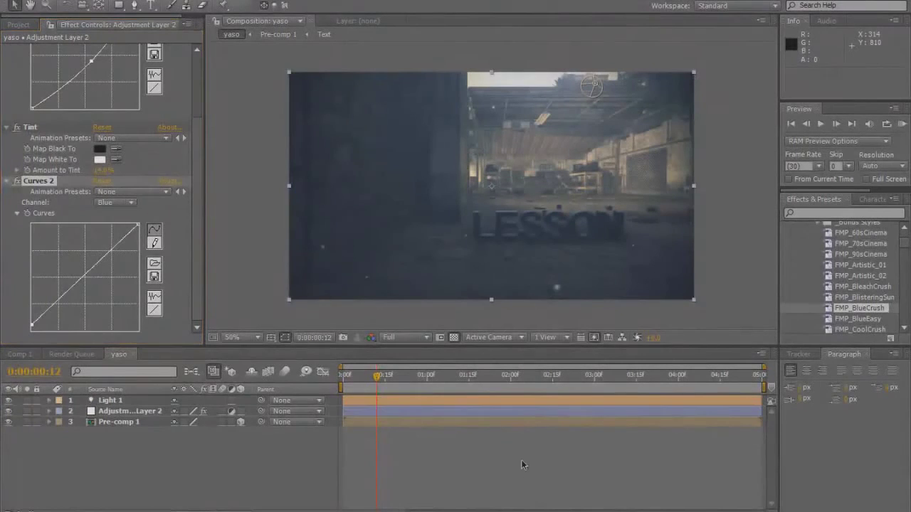
{"action": "left_click", "coordinate": [6, 183]}
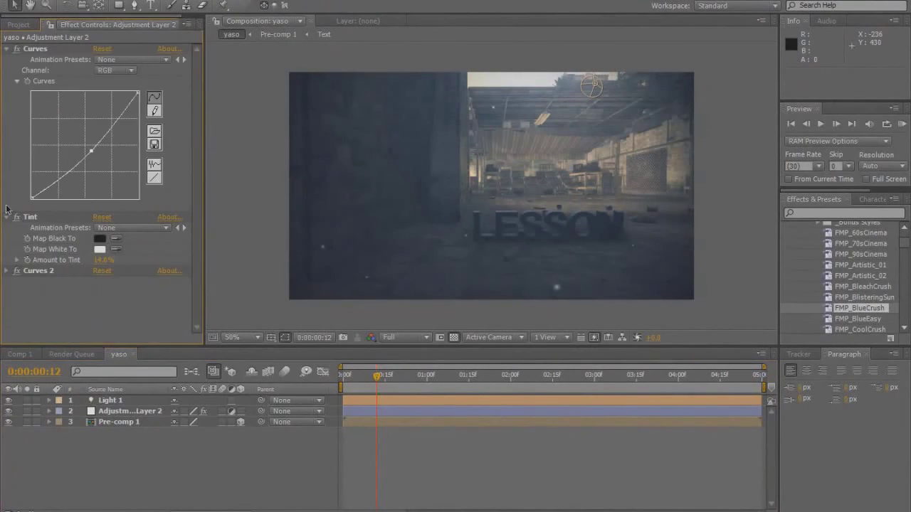
{"action": "left_click", "coordinate": [6, 217]}
{"action": "left_click", "coordinate": [7, 49]}
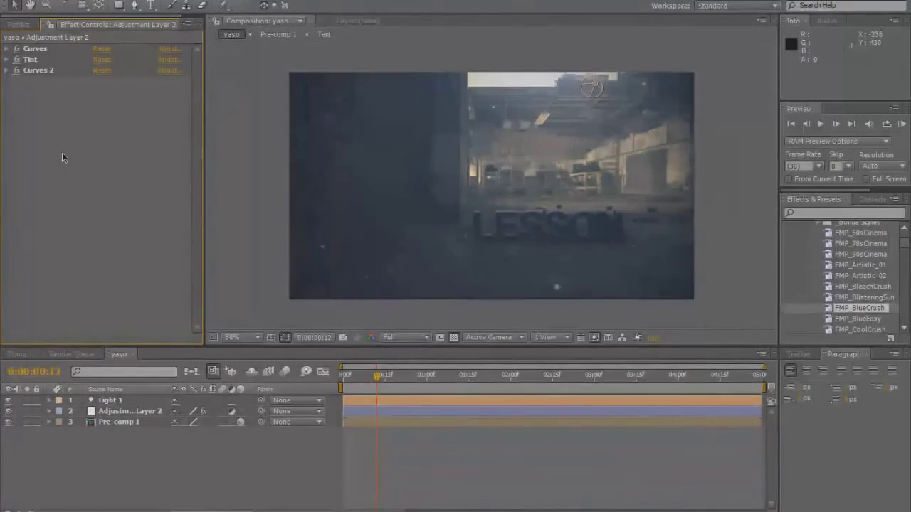
Step: Create a black solid with the default settings
{"action": "left_click", "coordinate": [113, 414]}
{"action": "left_click", "coordinate": [109, 422]}
{"action": "left_click", "coordinate": [144, 446]}
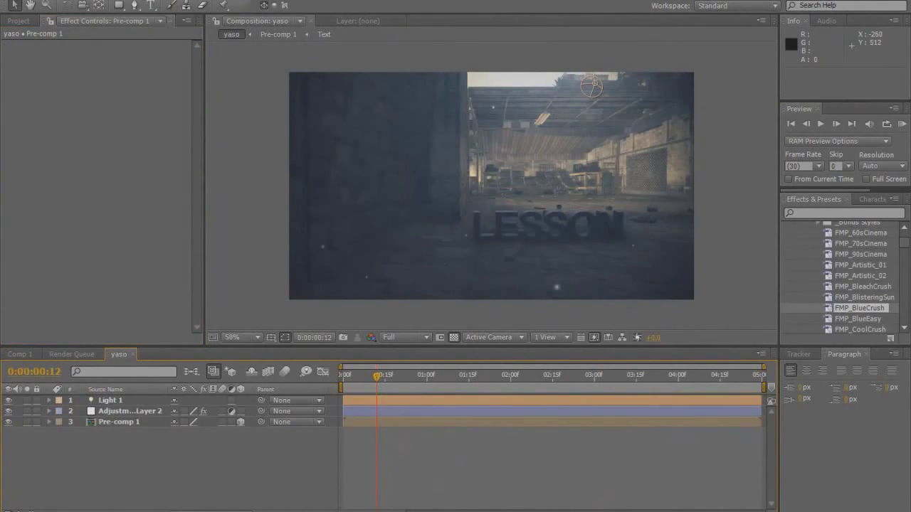
{"action": "right_click", "coordinate": [92, 446]}
{"action": "mouse_move", "coordinate": [121, 7]}
{"action": "left_click", "coordinate": [382, 26]}
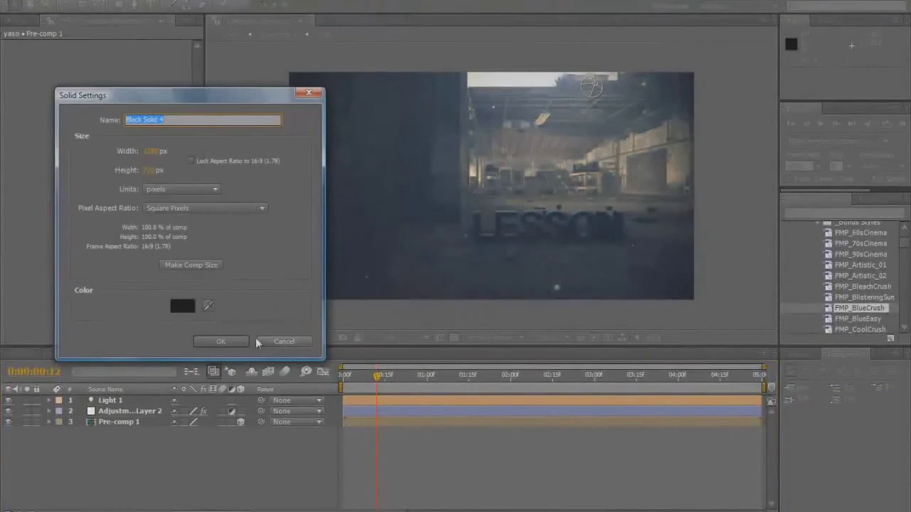
{"action": "left_click", "coordinate": [235, 342]}
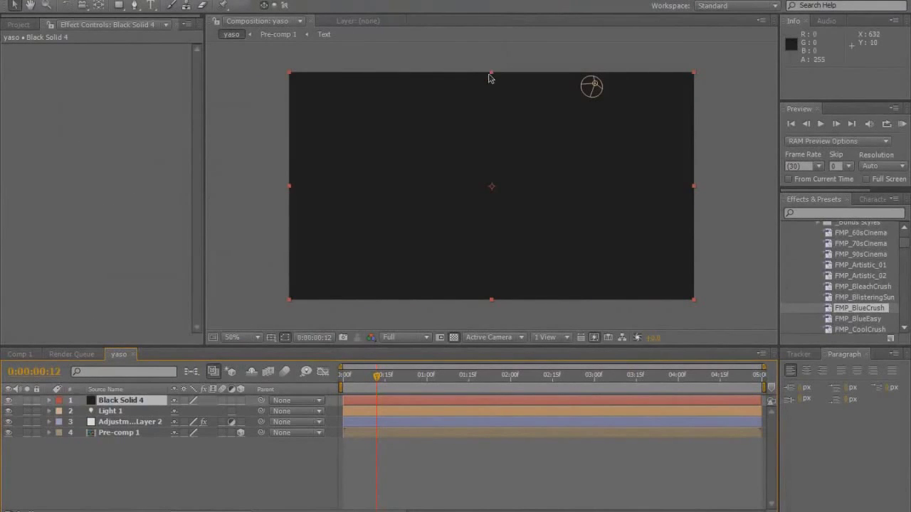
Step: Squash the black solid into a letterbox bar about 60 px tall and place it along the frame's upper edge at position 640, 30
{"action": "left_click_drag", "start_coordinate": [492, 74], "coordinate": [492, 79]}
{"action": "left_click_drag", "start_coordinate": [491, 162], "coordinate": [446, 86]}
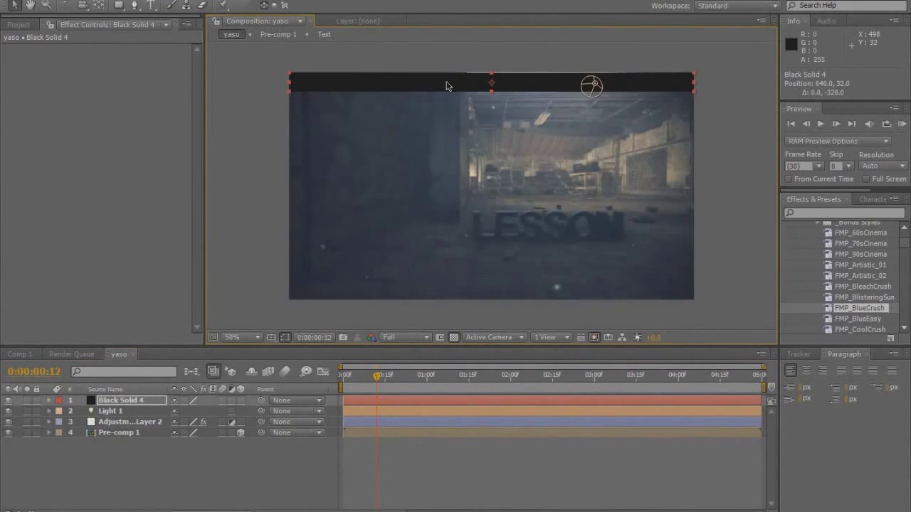
{"action": "key", "text": "Up"}
Step: Duplicate the letterbox bar and move the copy straight down to the frame's lower edge
{"action": "left_click", "coordinate": [29, 1]}
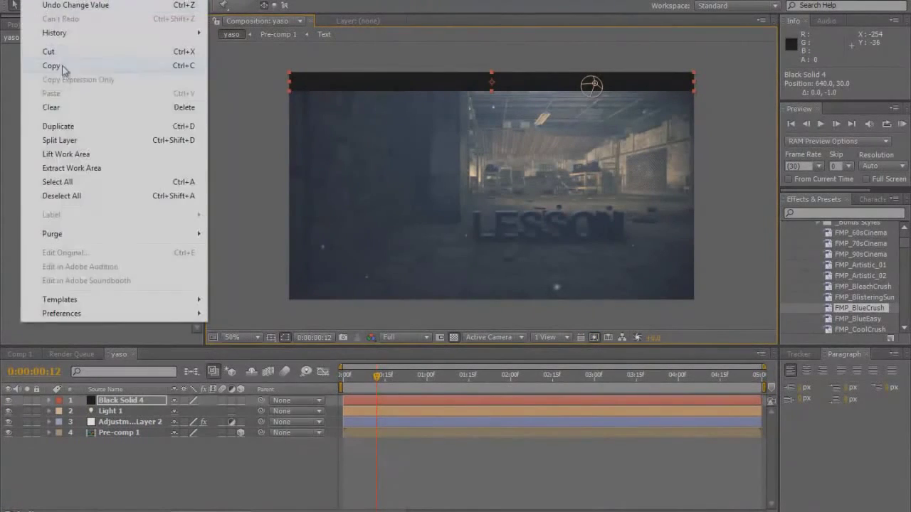
{"action": "left_click", "coordinate": [85, 126]}
{"action": "key", "text": "shift+Down"}
{"action": "key", "text": "shift+Down"}
{"action": "key", "text": "shift+Down"}
{"action": "key", "text": "shift+Down"}
{"action": "key", "text": "shift+Down"}
{"action": "key", "text": "shift+Down"}
{"action": "key", "text": "shift+Down"}
{"action": "key", "text": "shift+Down"}
{"action": "key", "text": "shift+Down"}
{"action": "key", "text": "shift+Down"}
{"action": "key", "text": "shift+Down"}
{"action": "key", "text": "shift+Down"}
{"action": "key", "text": "shift+Down"}
{"action": "key", "text": "shift+Down"}
{"action": "key", "text": "shift+Down"}
{"action": "key", "text": "shift+Down"}
{"action": "key", "text": "shift+Down"}
{"action": "key", "text": "shift+Down"}
{"action": "key", "text": "shift+Down"}
{"action": "key", "text": "shift+Down"}
{"action": "key", "text": "shift+Down"}
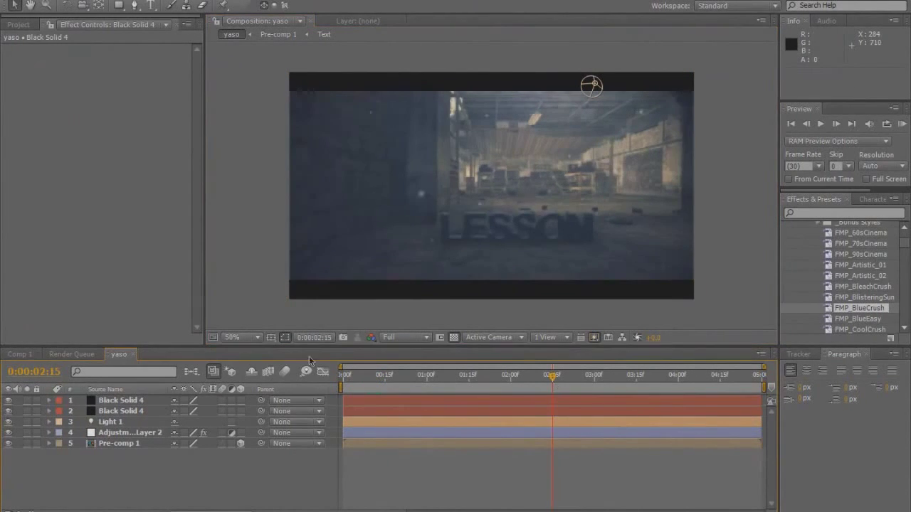
Step: Search the effects and presets for "after" and apply the AfterShake_Footage preset to Pre-comp 1
{"action": "left_click", "coordinate": [146, 432]}
{"action": "left_click", "coordinate": [139, 425]}
{"action": "left_click", "coordinate": [139, 433]}
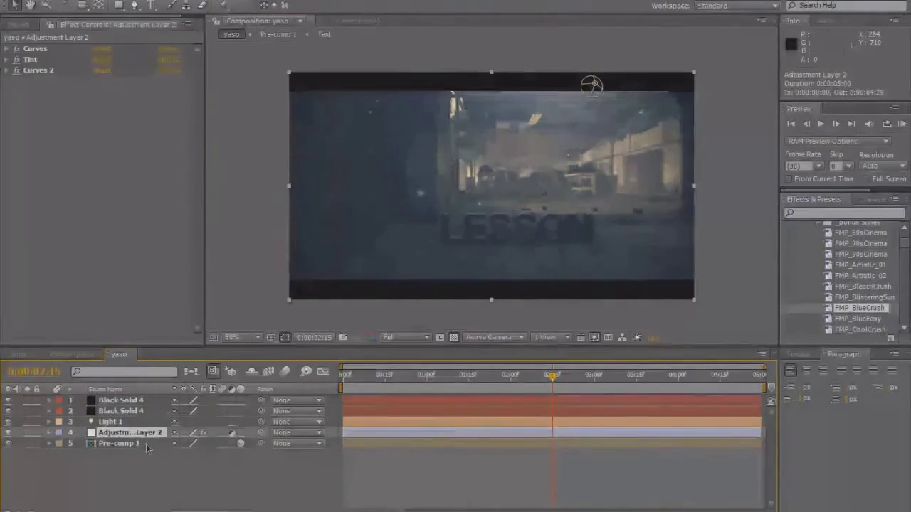
{"action": "left_click", "coordinate": [132, 444]}
{"action": "left_click", "coordinate": [819, 208]}
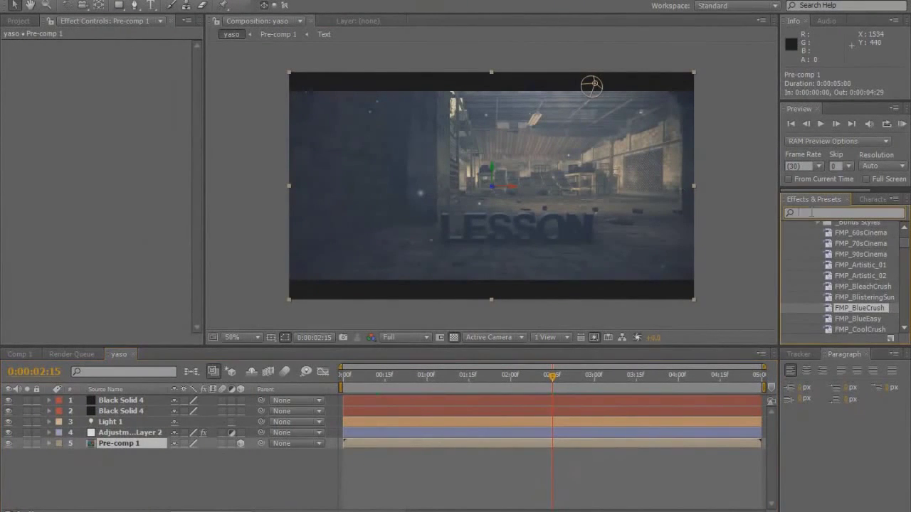
{"action": "type", "text": "after"}
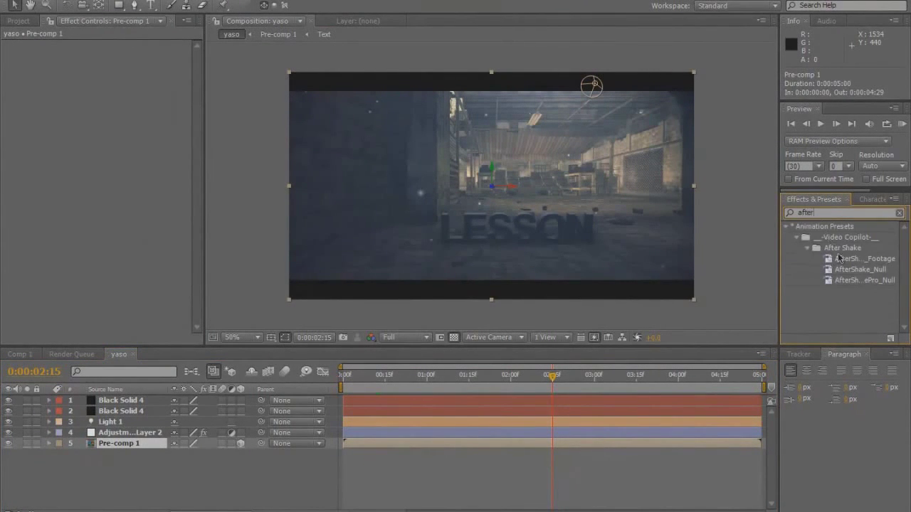
{"action": "left_click", "coordinate": [851, 258]}
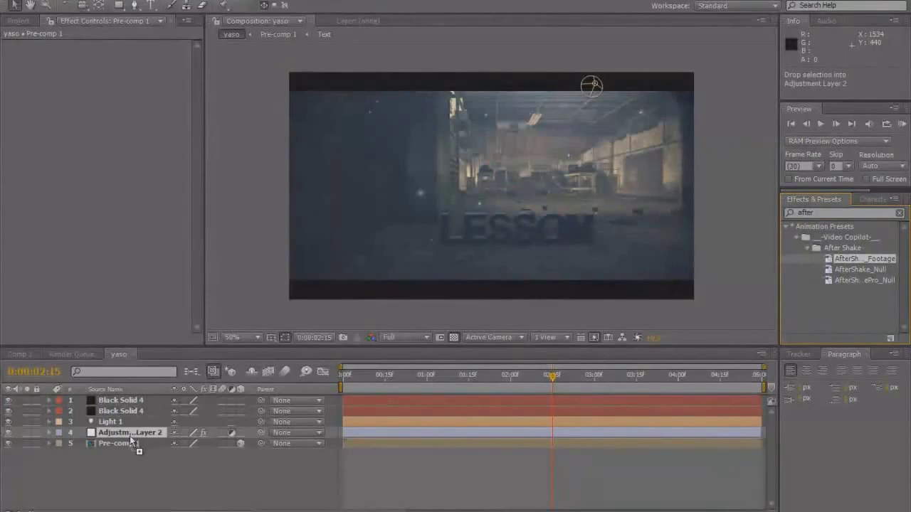
{"action": "left_click_drag", "start_coordinate": [129, 436], "coordinate": [125, 446]}
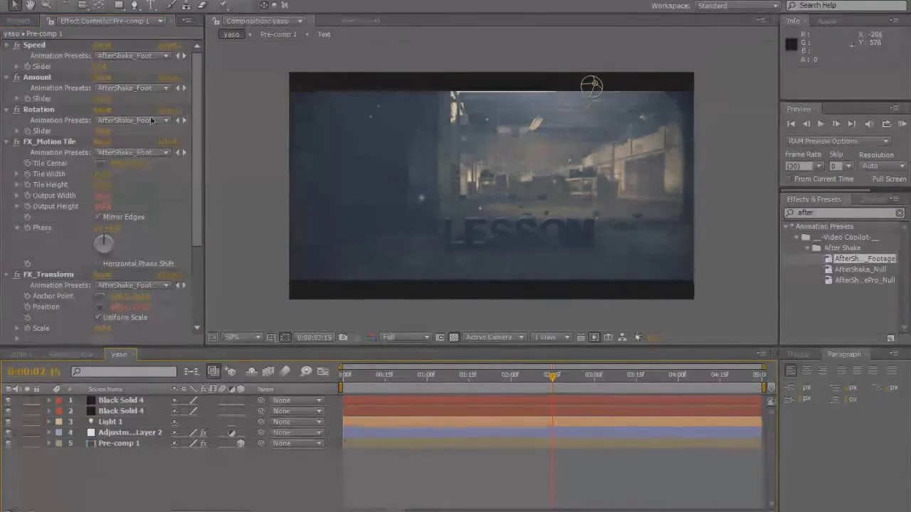
Step: Set the camera shake's Speed slider to 1, Amount to 15 and Rotation to 7 on Pre-comp 1
{"action": "left_click", "coordinate": [102, 66]}
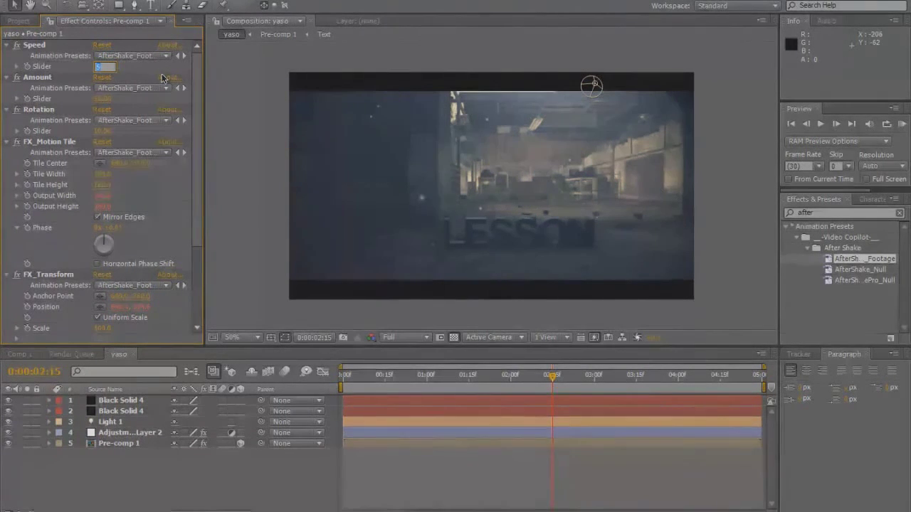
{"action": "key", "text": "Tab"}
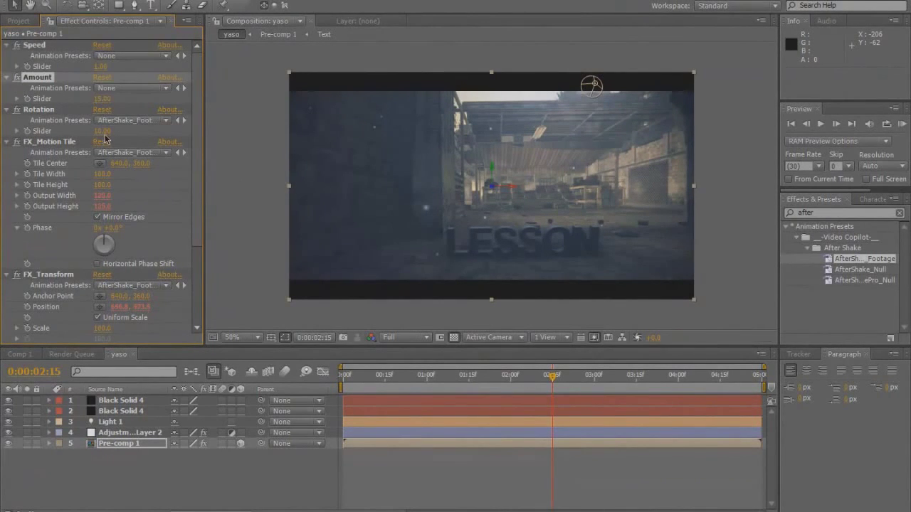
{"action": "key", "text": "Tab"}
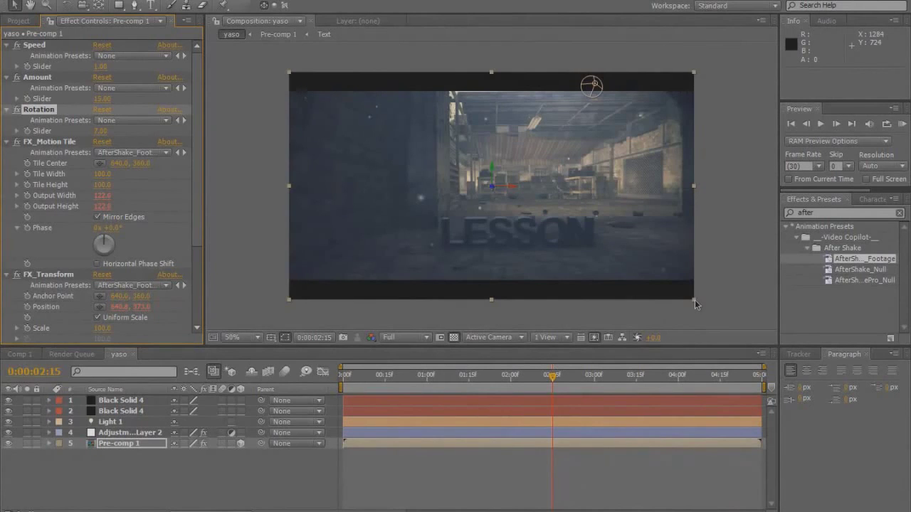
Step: Scale Pre-comp 1 to 102% and check the shaking frame at several times up to about 0:00:04:08
{"action": "left_click_drag", "start_coordinate": [694, 300], "coordinate": [701, 308]}
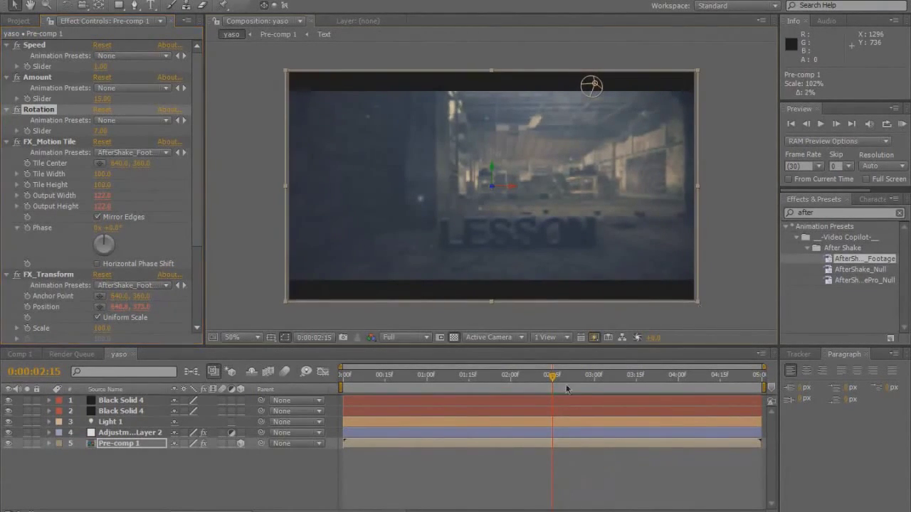
{"action": "left_click", "coordinate": [497, 376]}
{"action": "left_click", "coordinate": [371, 376]}
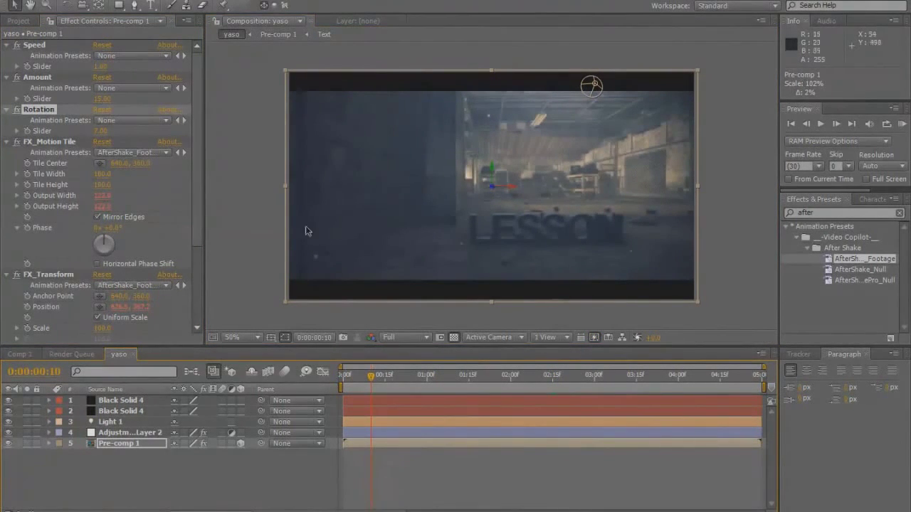
{"action": "left_click_drag", "start_coordinate": [408, 376], "coordinate": [702, 396]}
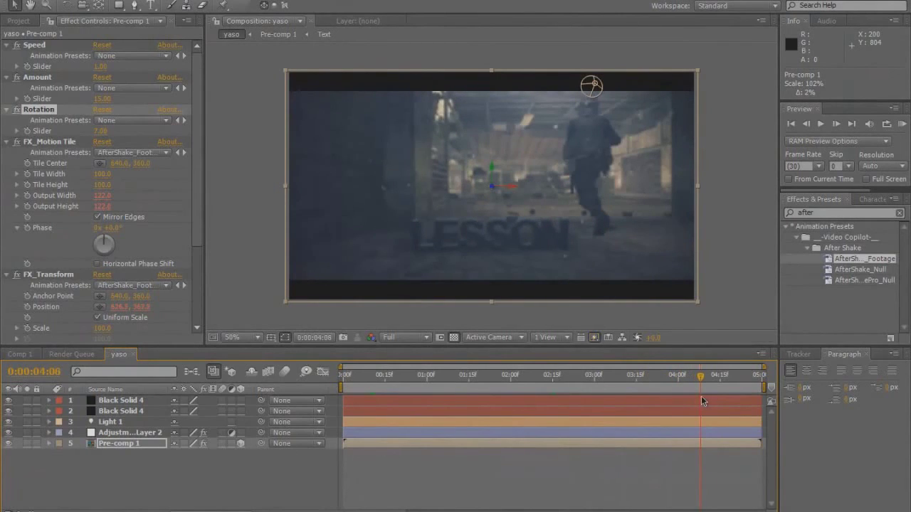
{"action": "left_click", "coordinate": [734, 269]}
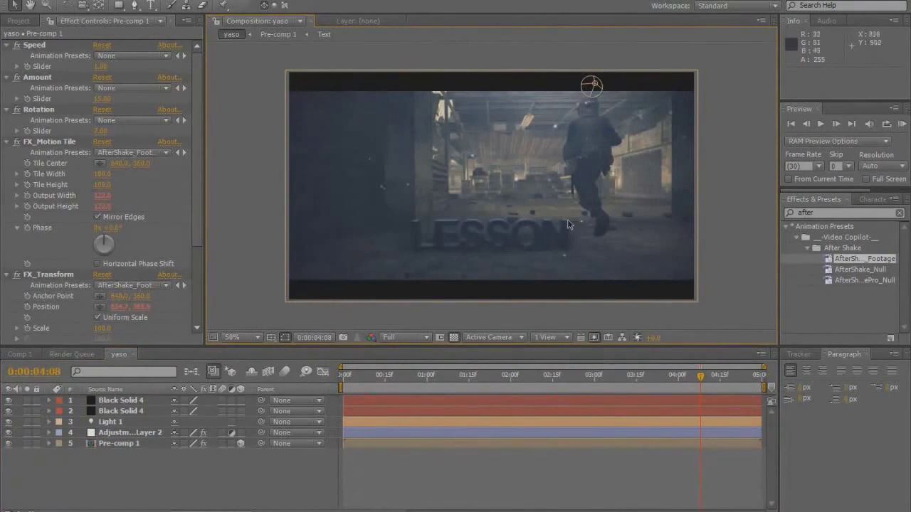